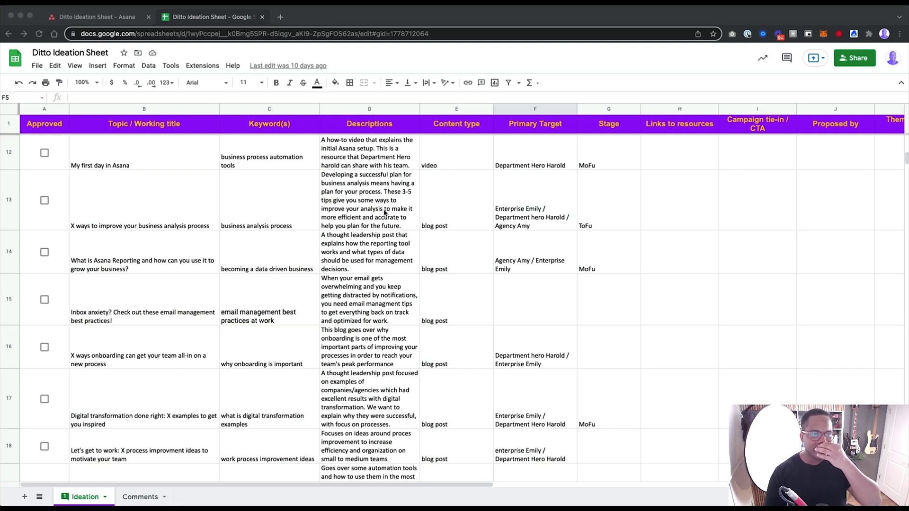
Compare the Asana project with the sheet's Approved, Topic, keywords and description columns.
click(113, 19)
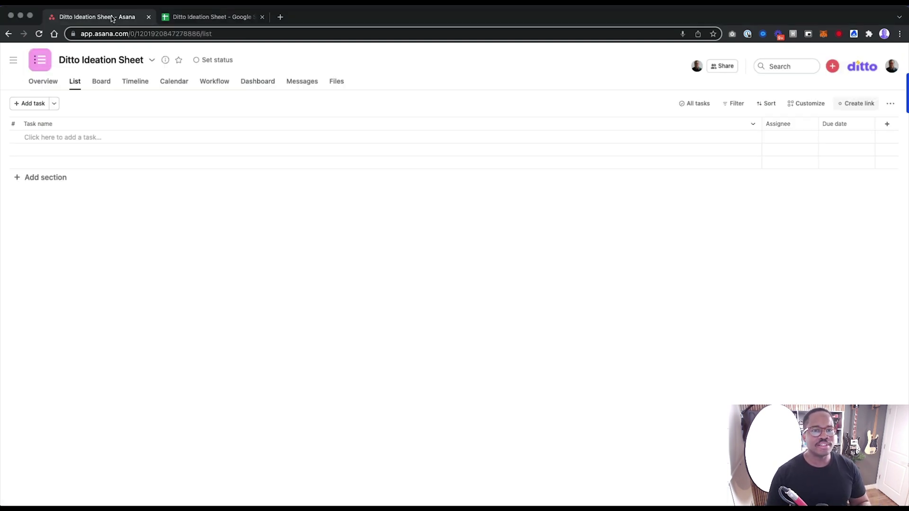
click(222, 19)
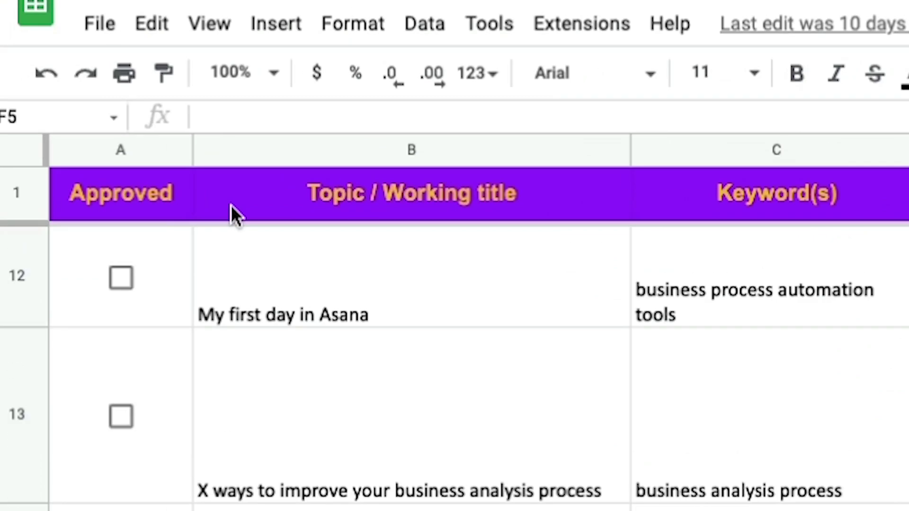
click(142, 201)
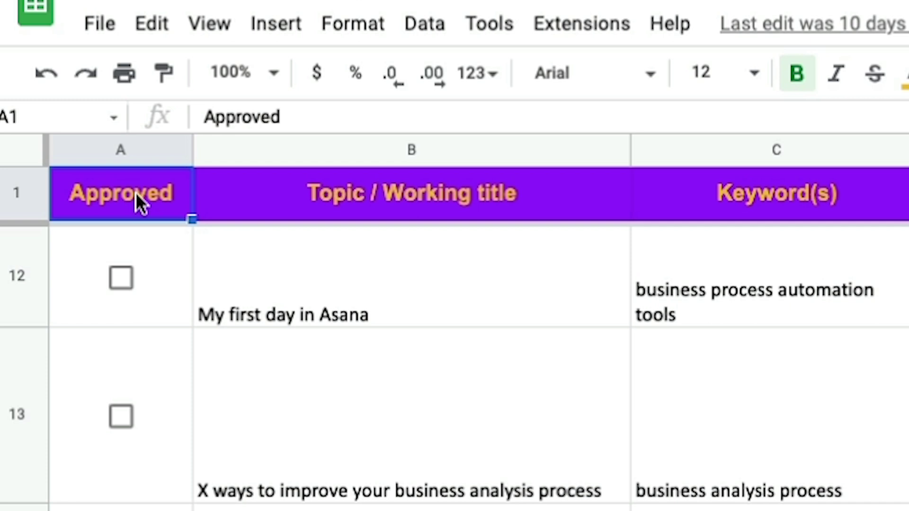
click(362, 197)
click(334, 283)
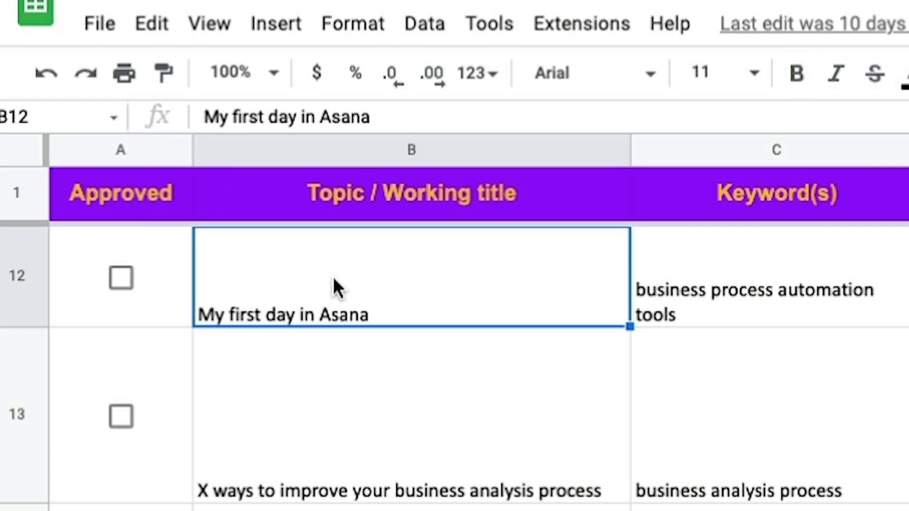
click(755, 317)
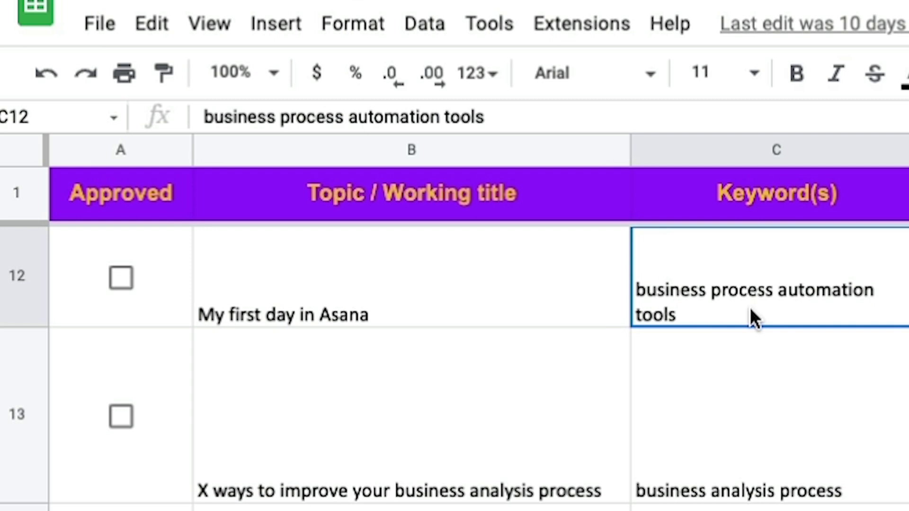
click(908, 278)
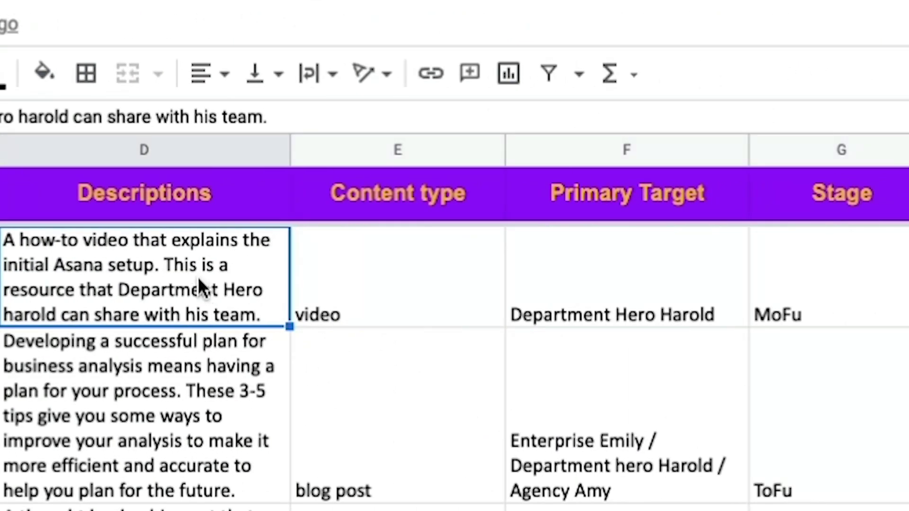
Review the sheet's content types (video, blog post, eBook, infographic, checklist) and primary targets.
click(343, 288)
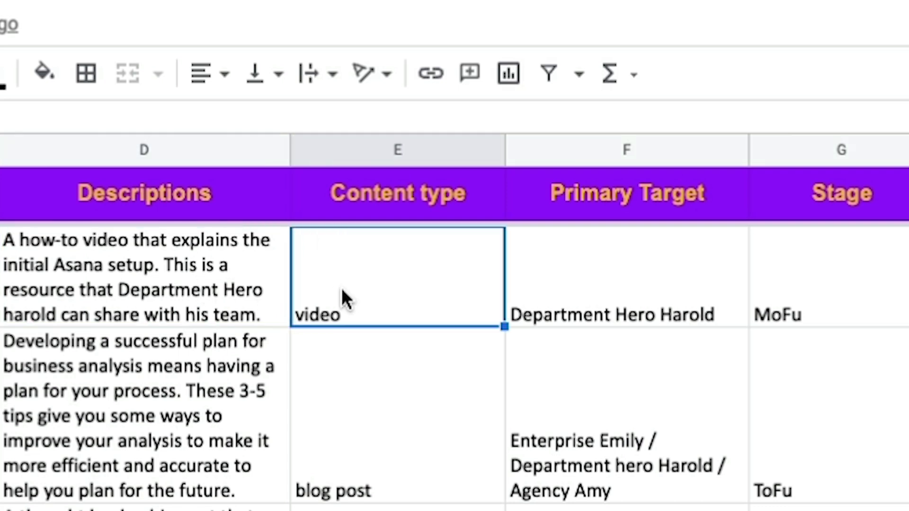
click(359, 439)
key(Down)
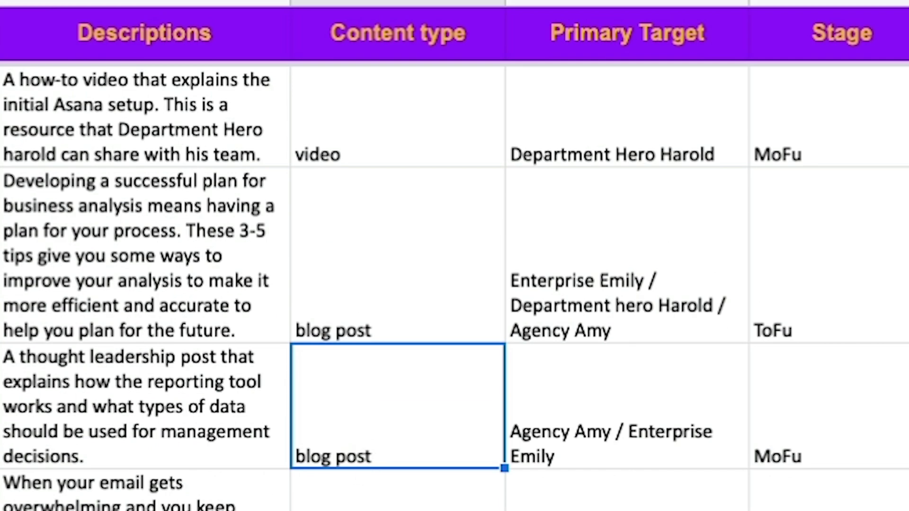
click(609, 158)
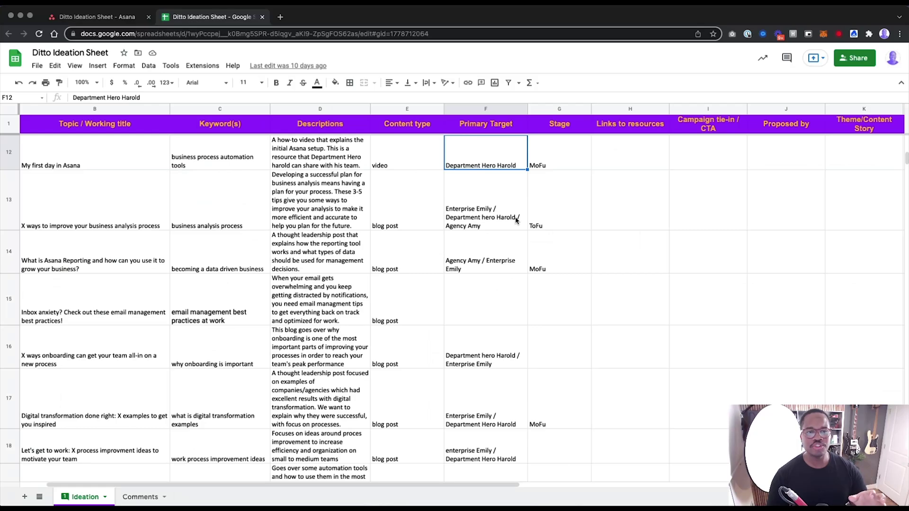
scroll(367, 352, left, 2)
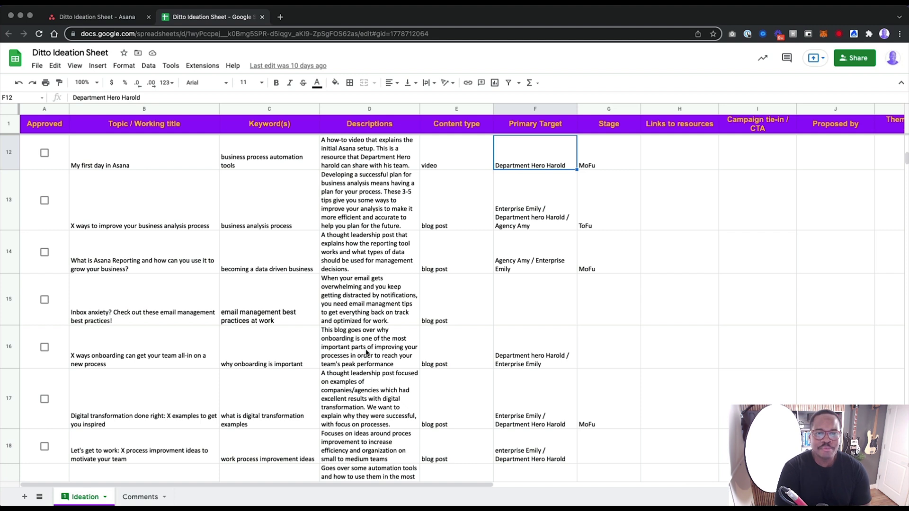
click(450, 157)
drag(450, 218, 449, 408)
scroll(453, 402, down, 5)
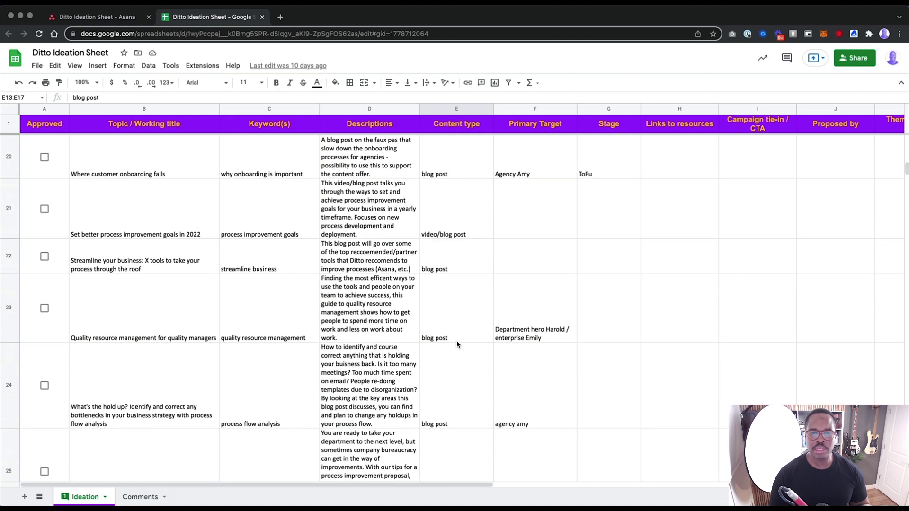
scroll(457, 342, down, 10)
scroll(455, 345, up, 8)
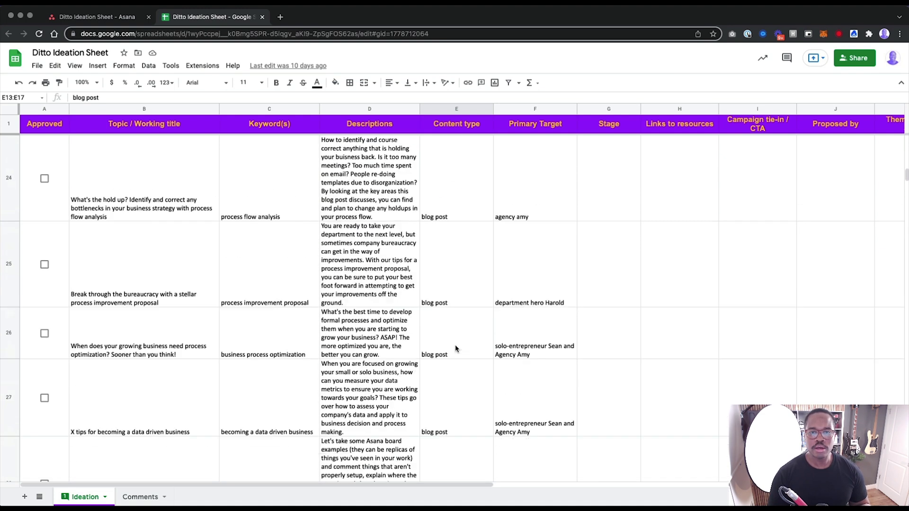
scroll(456, 348, up, 10)
click(447, 308)
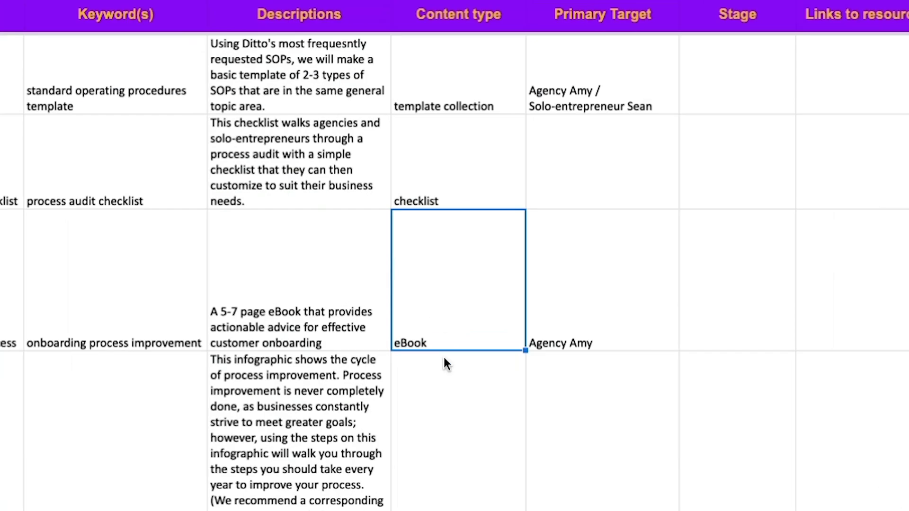
click(443, 360)
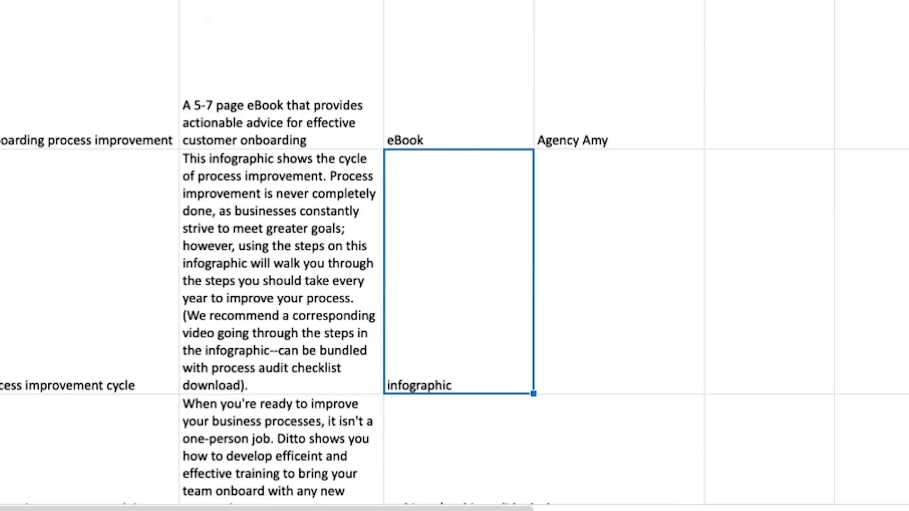
click(400, 227)
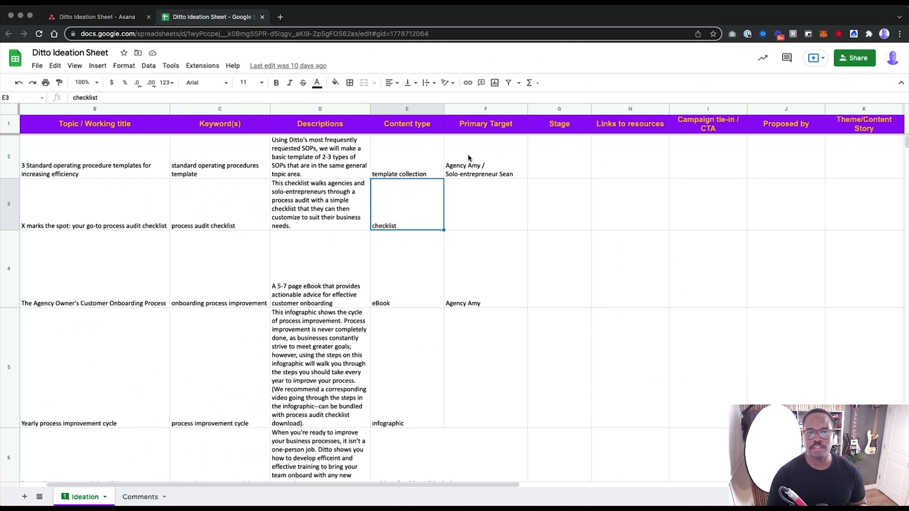
Look over the Primary Target column and the first idea's keywords in the sheet.
scroll(468, 158, right, 3)
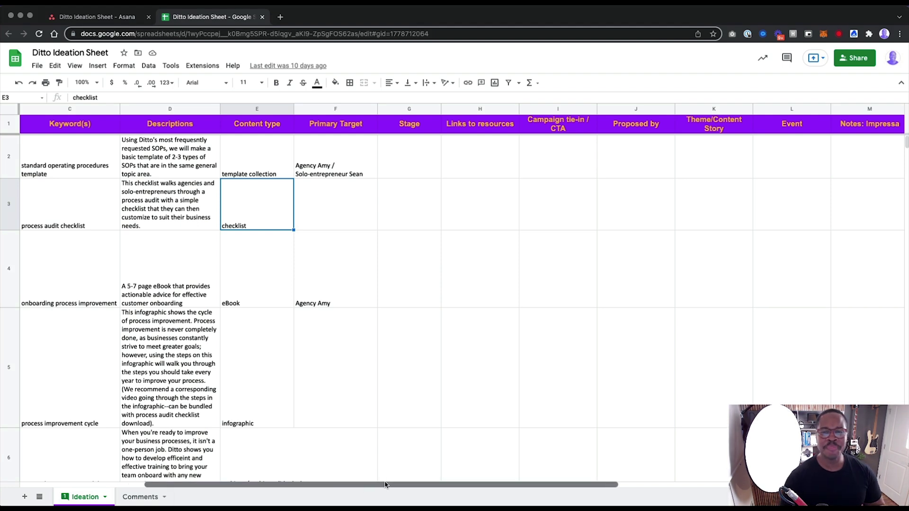
drag(385, 484, 473, 483)
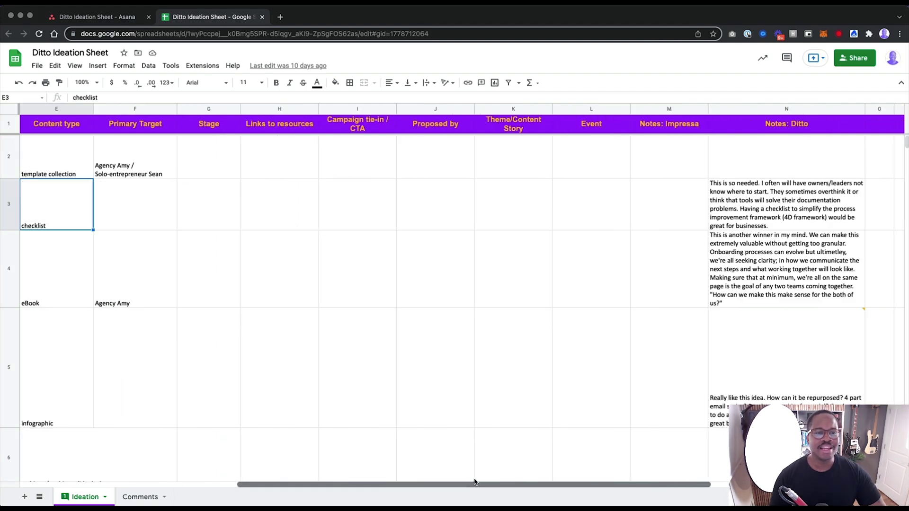
click(144, 127)
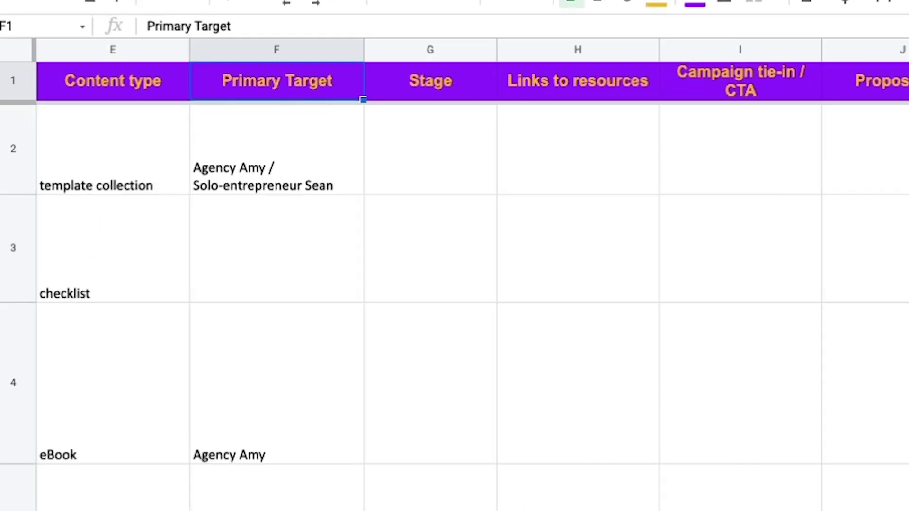
scroll(454, 284, left, 3)
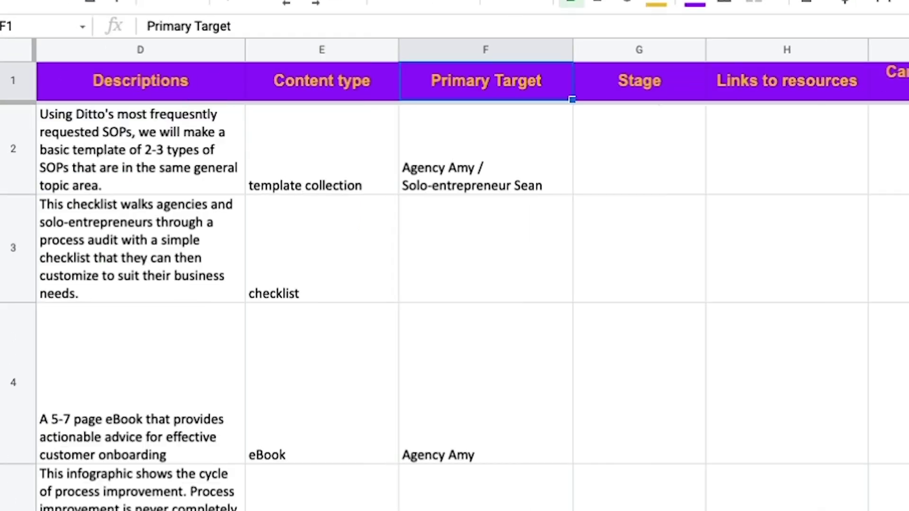
scroll(455, 284, left, 3)
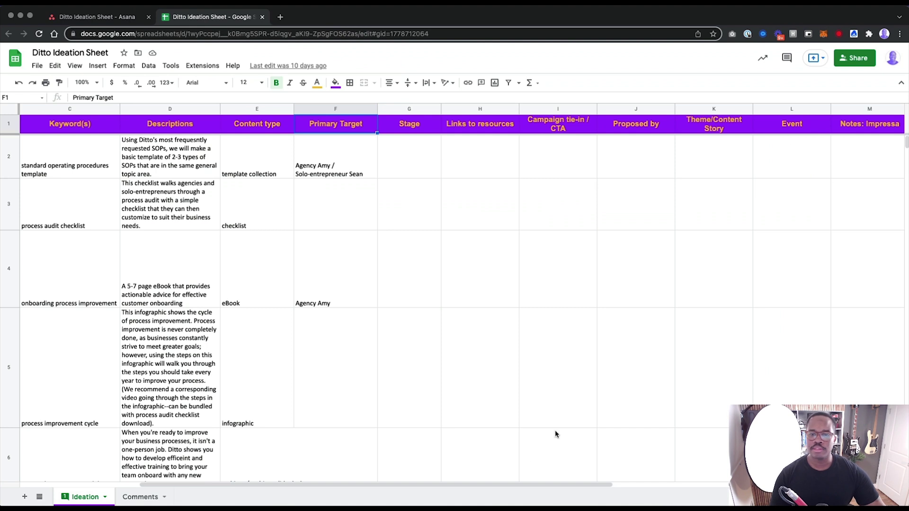
drag(479, 483, 274, 486)
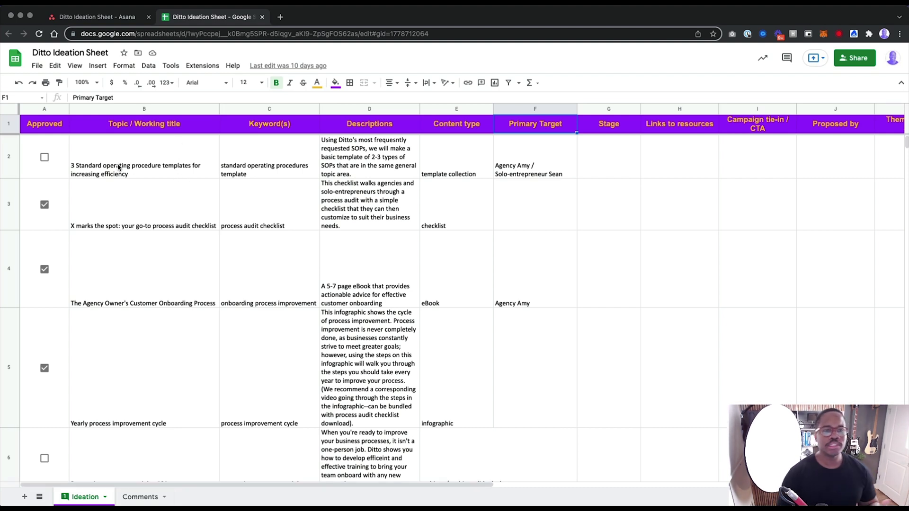
click(284, 166)
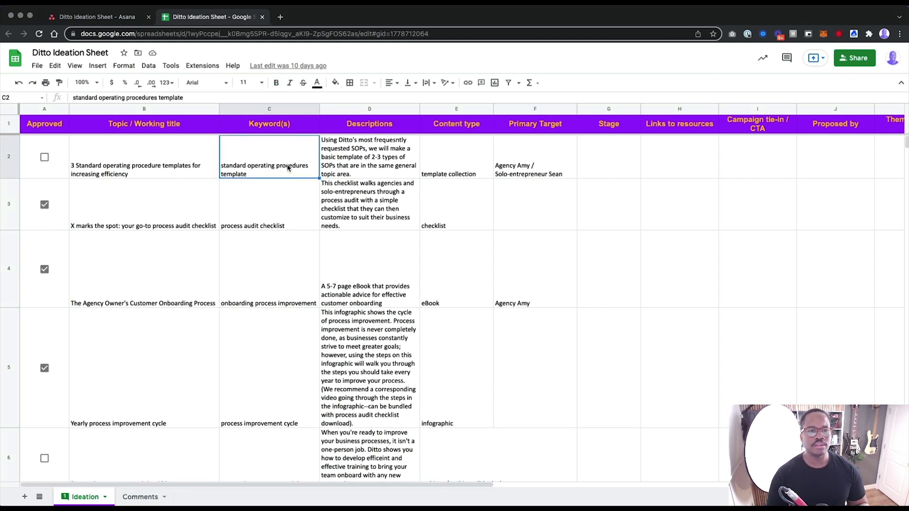
Search the field library for 'key' and add Keywords [IMP] to the Asana project.
click(116, 18)
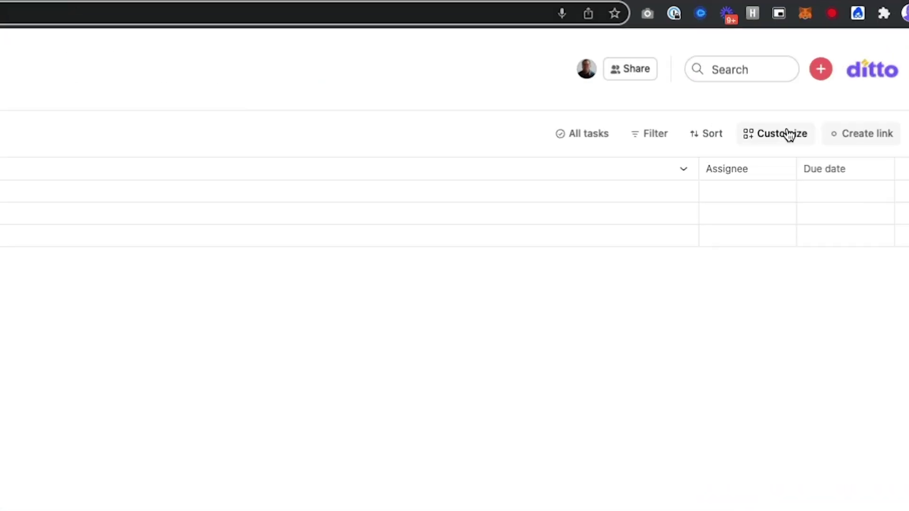
click(807, 103)
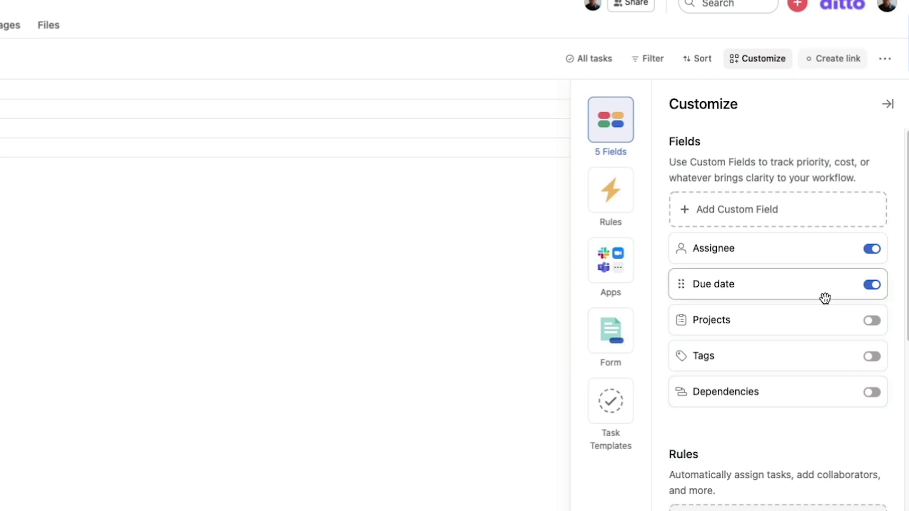
click(761, 209)
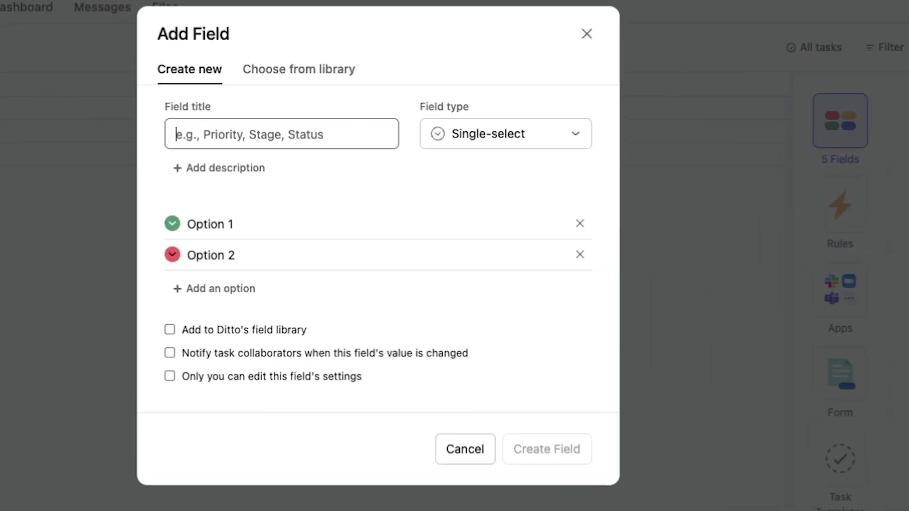
click(329, 76)
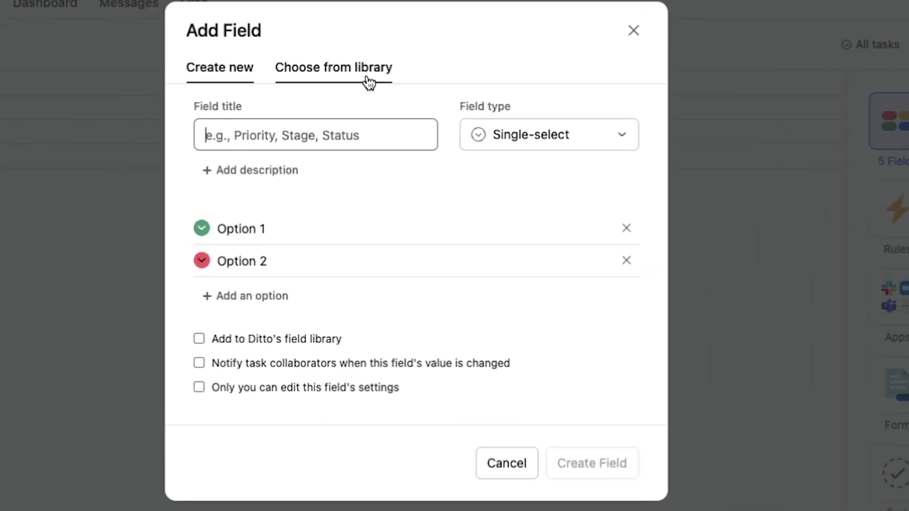
text(keybo)
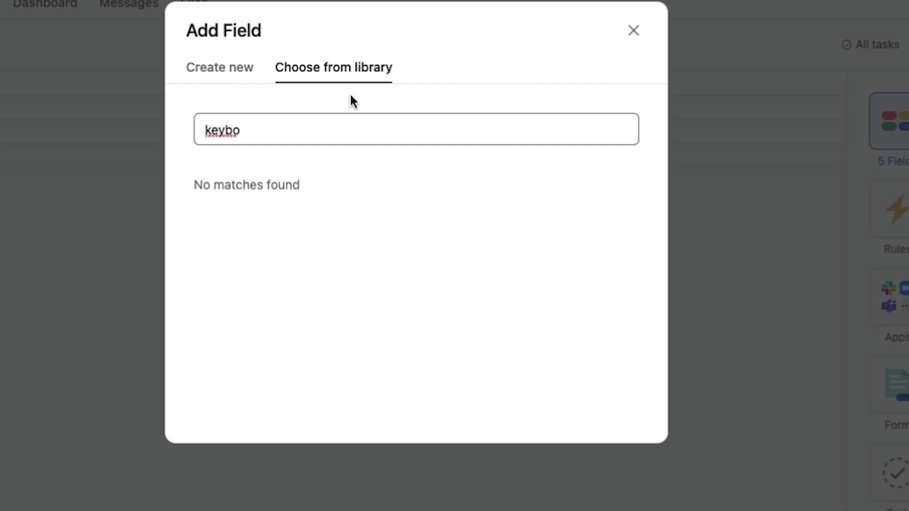
key(BackSpace)
key(BackSpace)
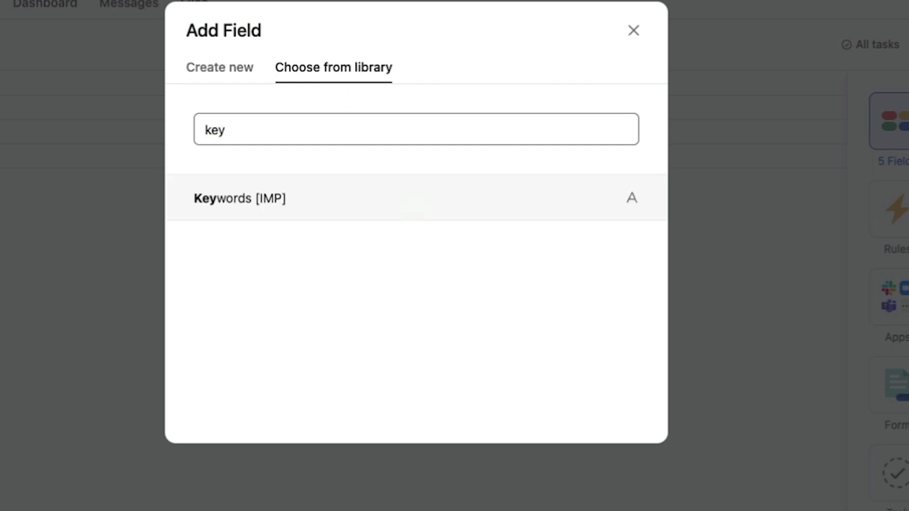
click(232, 208)
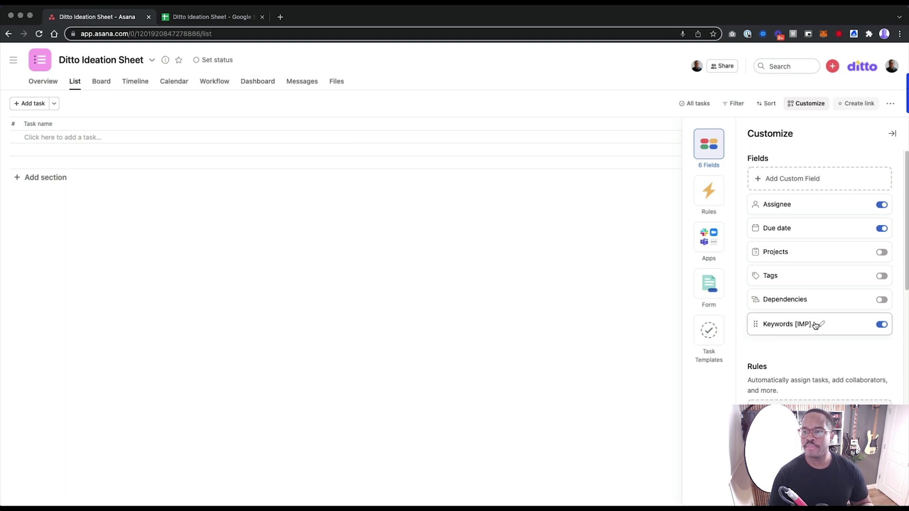
click(819, 324)
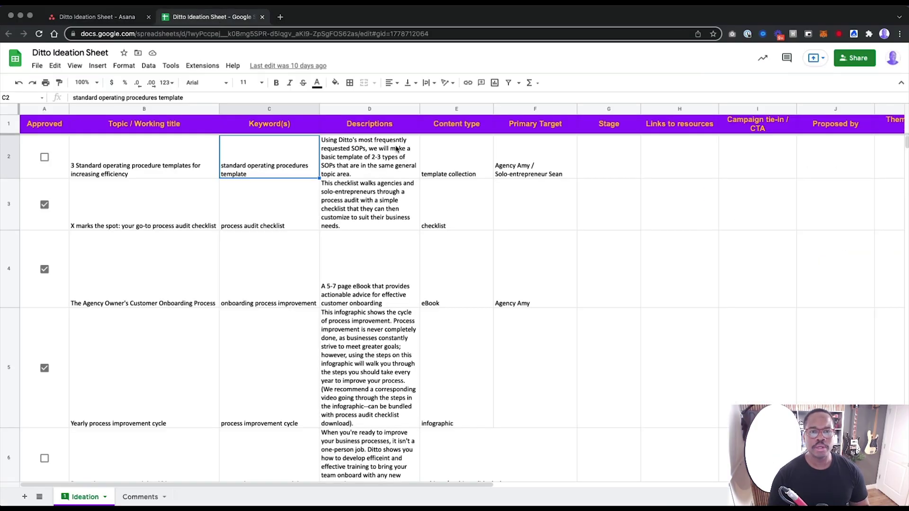
After checking the sheet's content types, add the library field Content Type - Ditto as a project column.
click(370, 162)
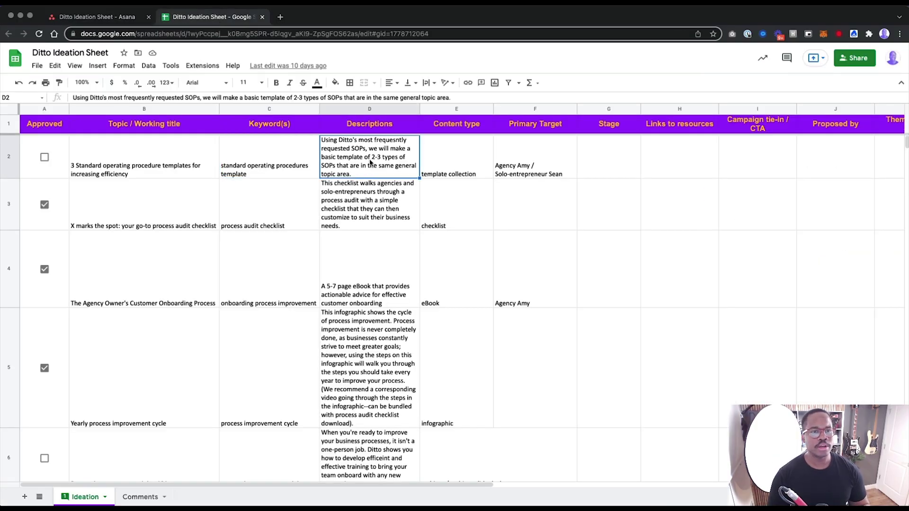
click(480, 162)
click(122, 18)
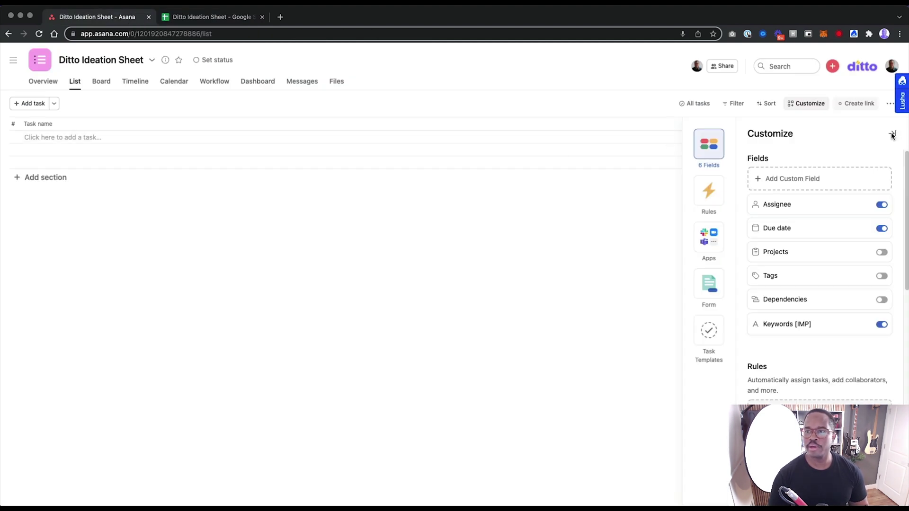
click(521, 208)
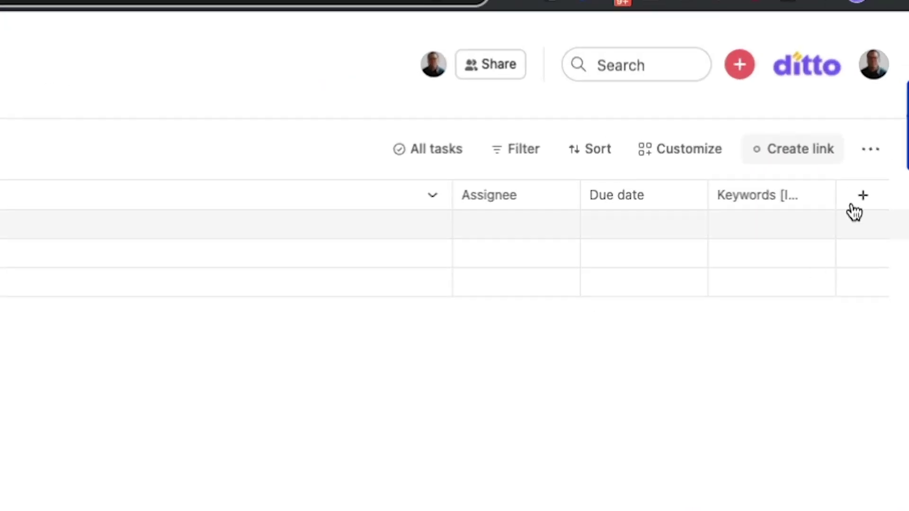
click(858, 202)
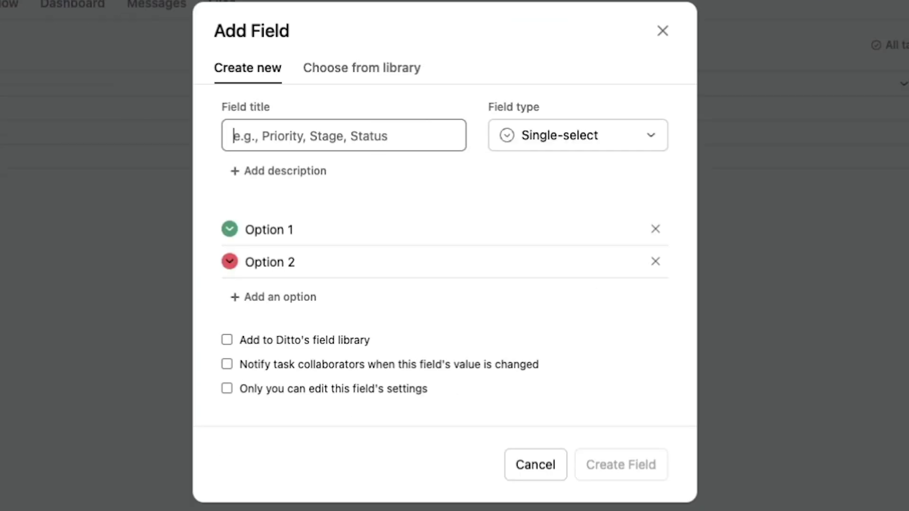
click(368, 68)
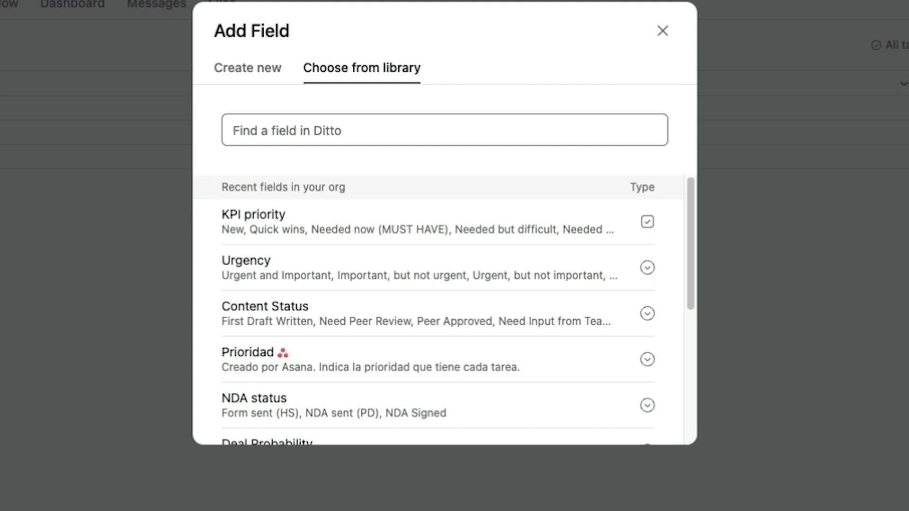
text(content )
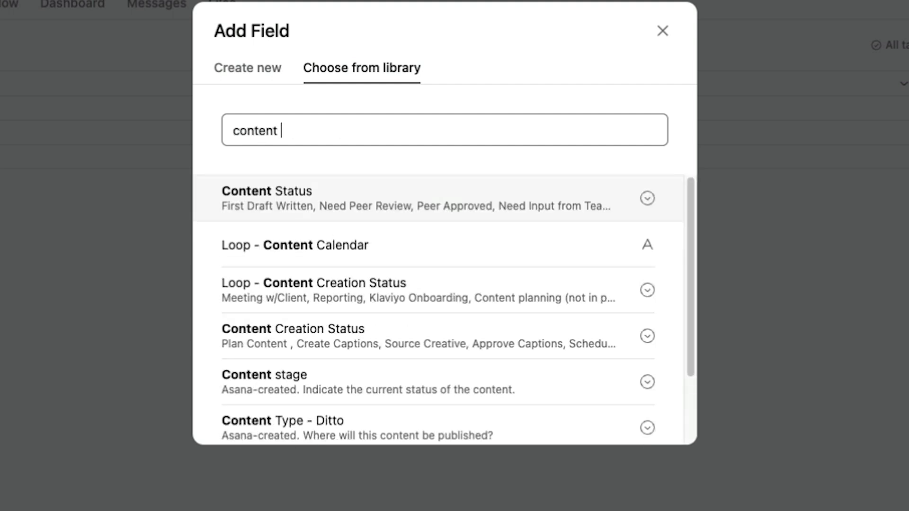
text(type)
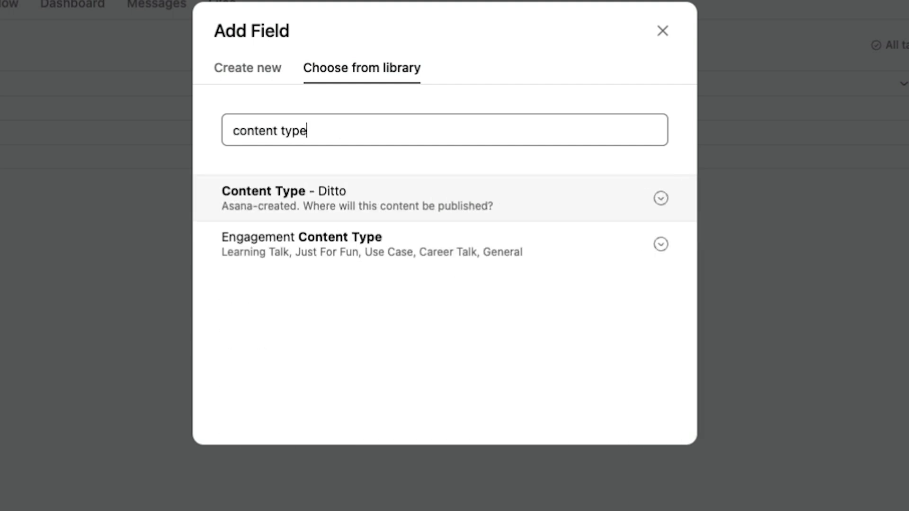
click(413, 205)
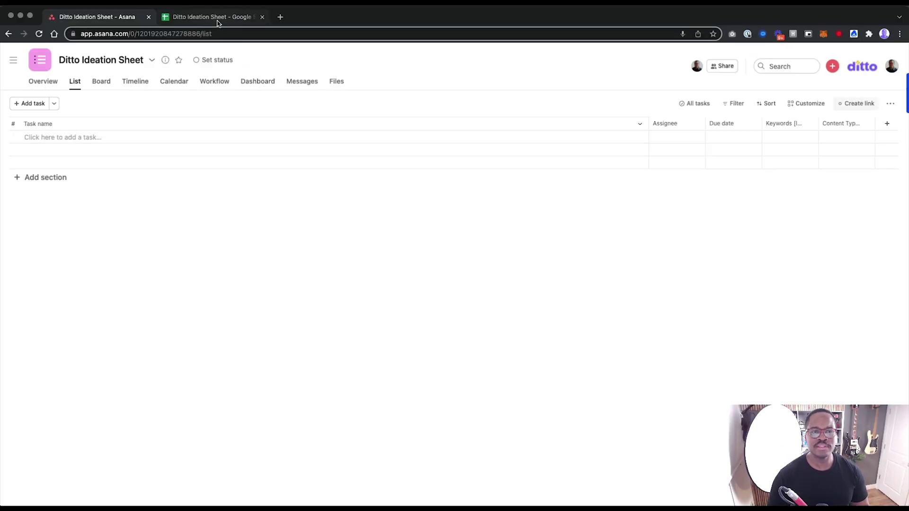
click(214, 18)
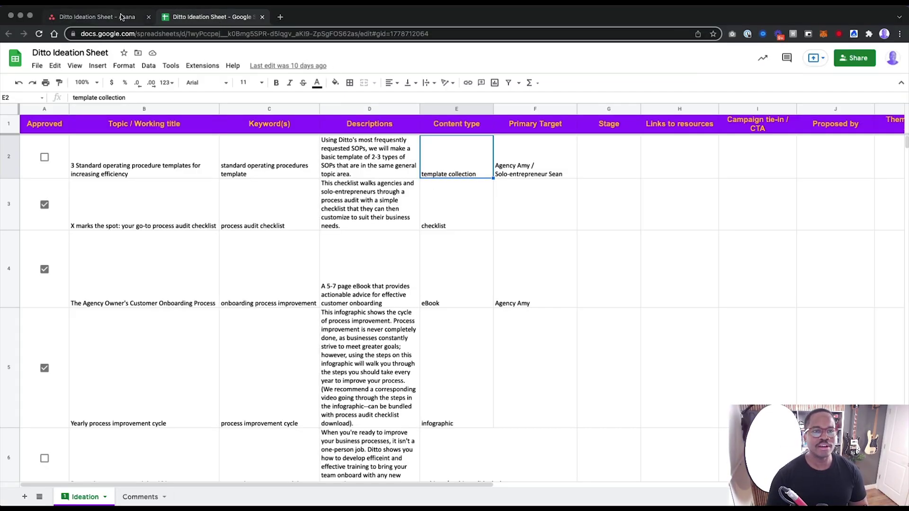
click(121, 17)
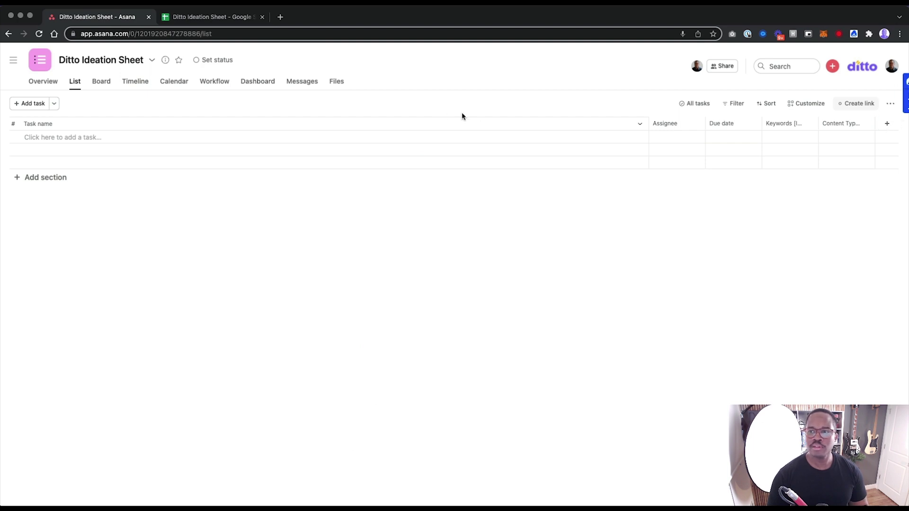
Search the library for 'primary', then start a new field titled 'Primary target'.
click(886, 123)
click(391, 69)
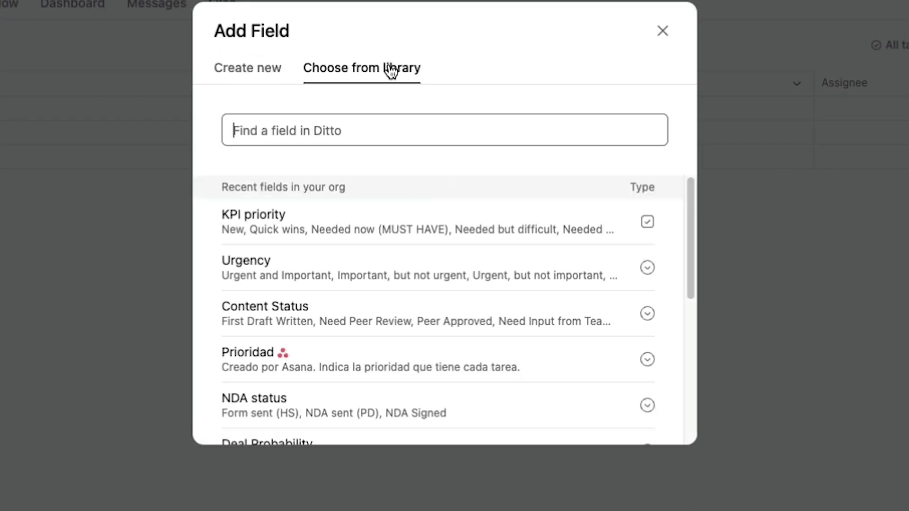
text(primary)
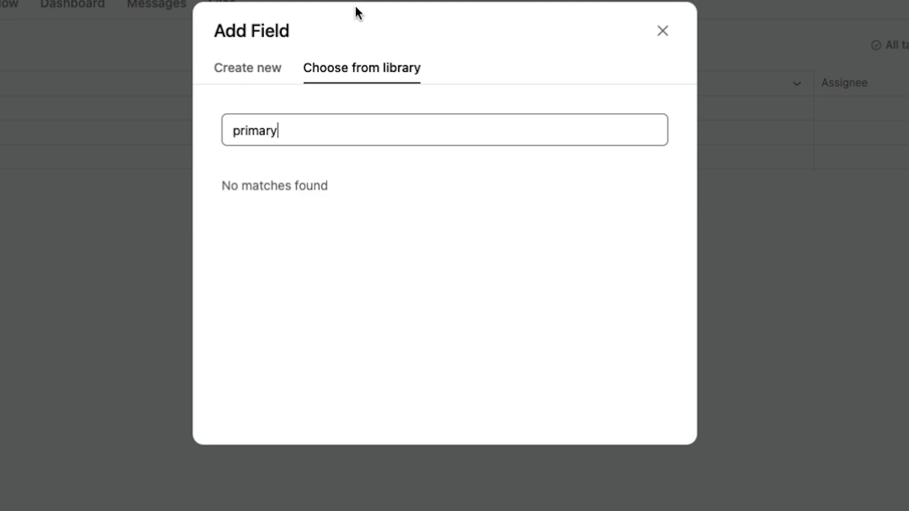
click(263, 74)
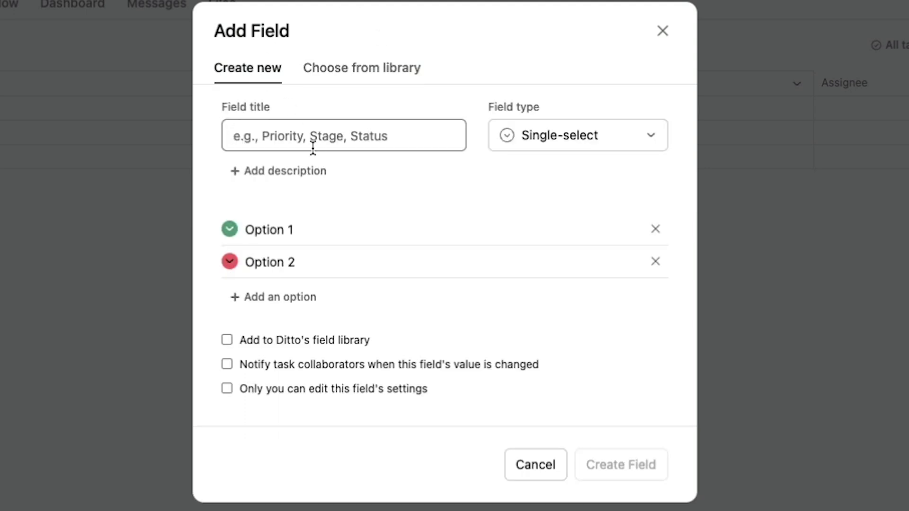
text(Primary target)
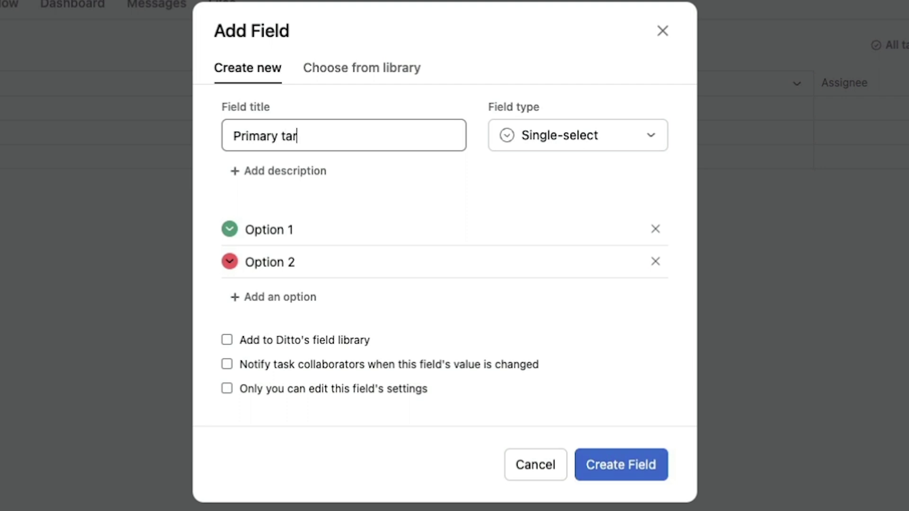
click(605, 142)
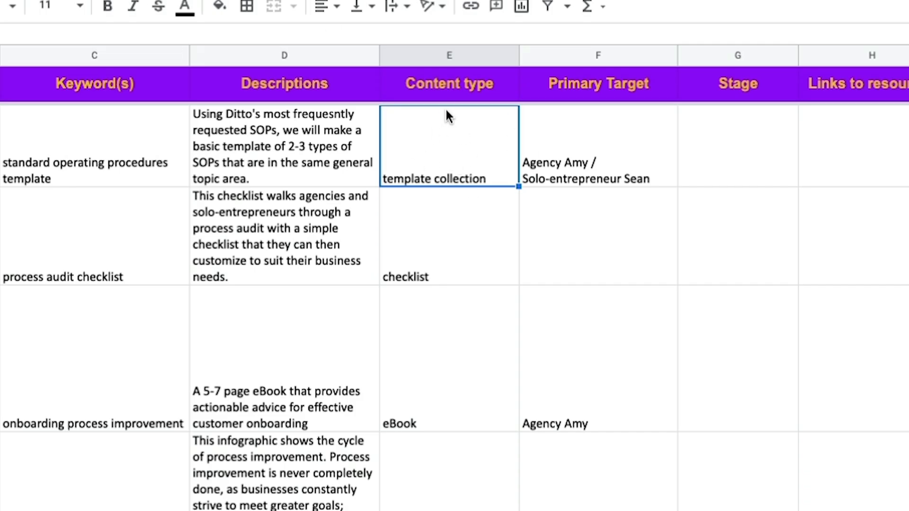
Review the infographic and webinar rows' content types in the spreadsheet.
scroll(459, 331, down, 2)
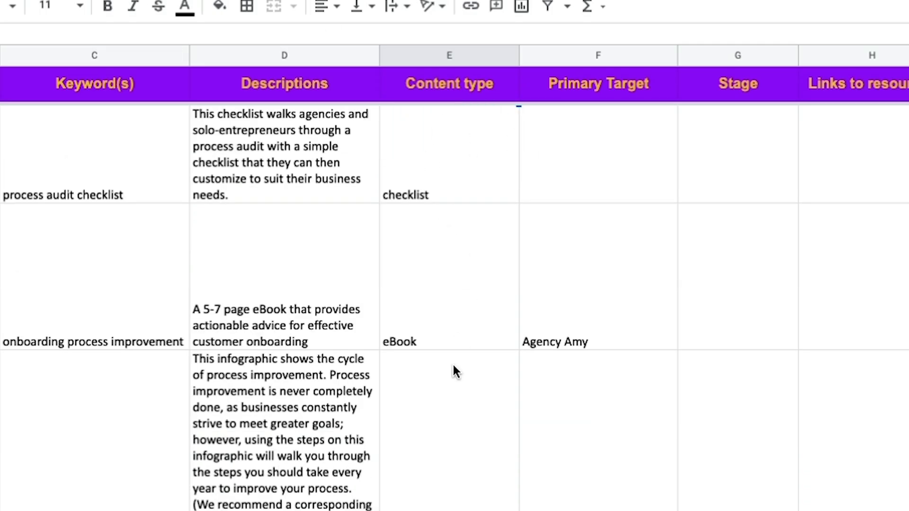
click(454, 371)
click(425, 475)
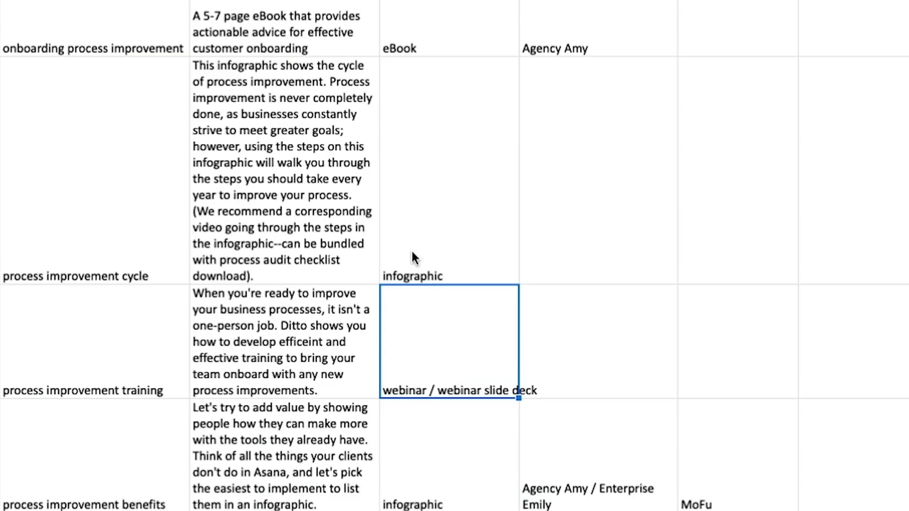
click(412, 254)
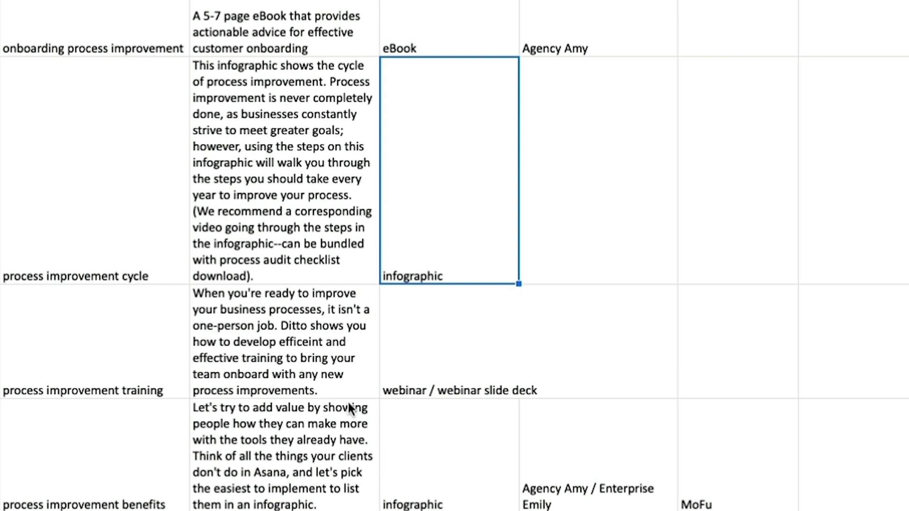
scroll(512, 120, up, 5)
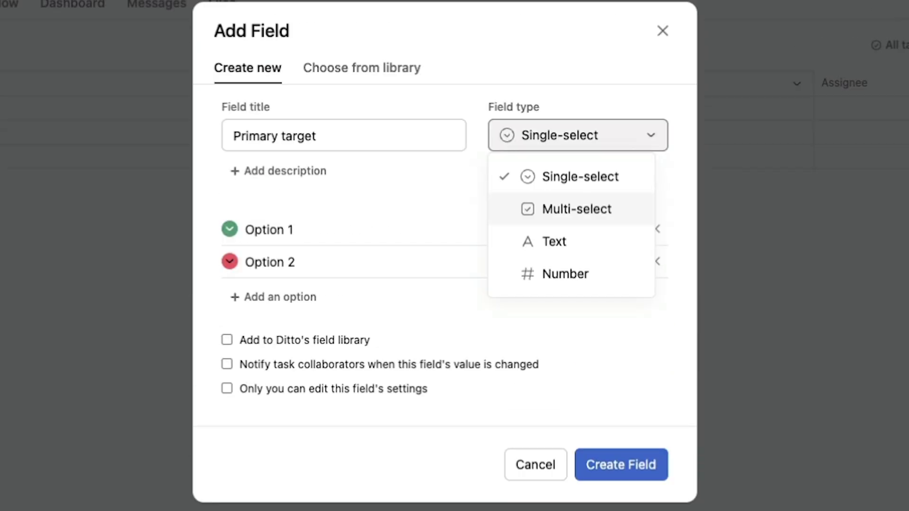
Make the field multi-select with options Checklist, eBook and Infographic.
click(575, 214)
click(285, 231)
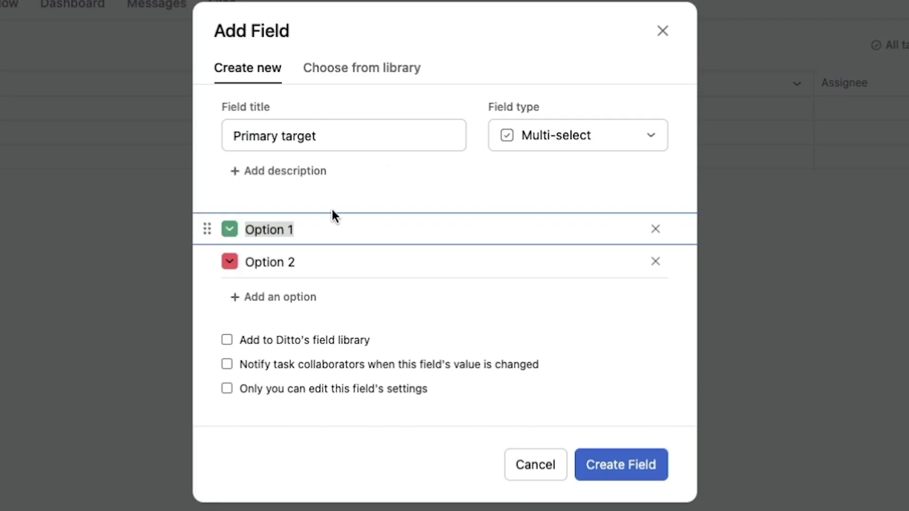
text(Ch)
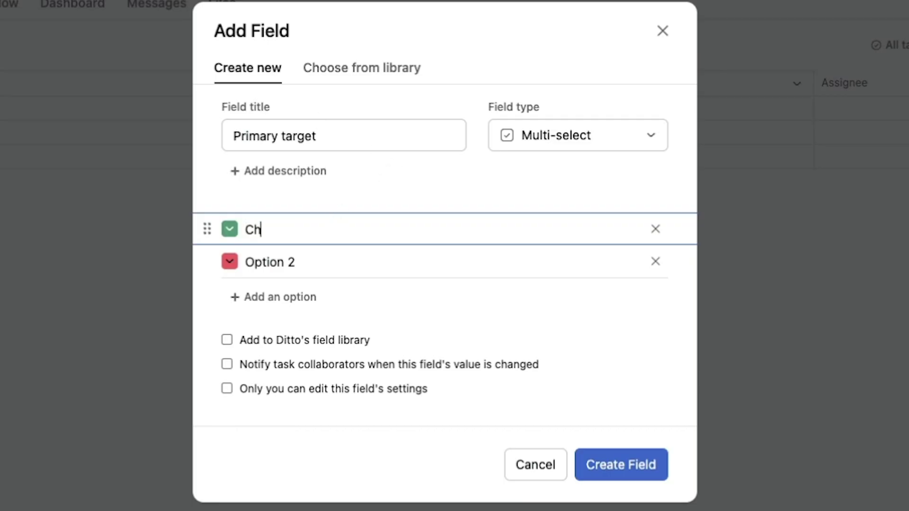
text(ecklist)
key(Return)
text(e)
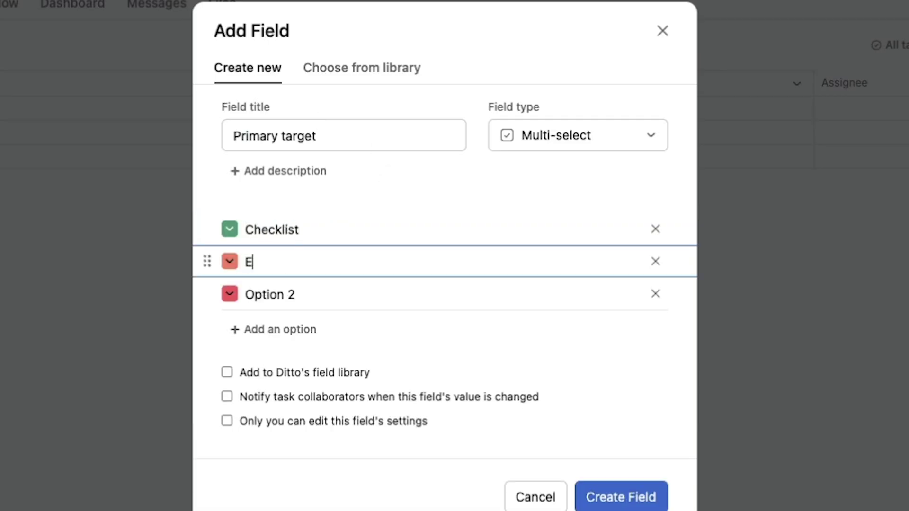
key(BackSpace)
text(eBook)
key(Return)
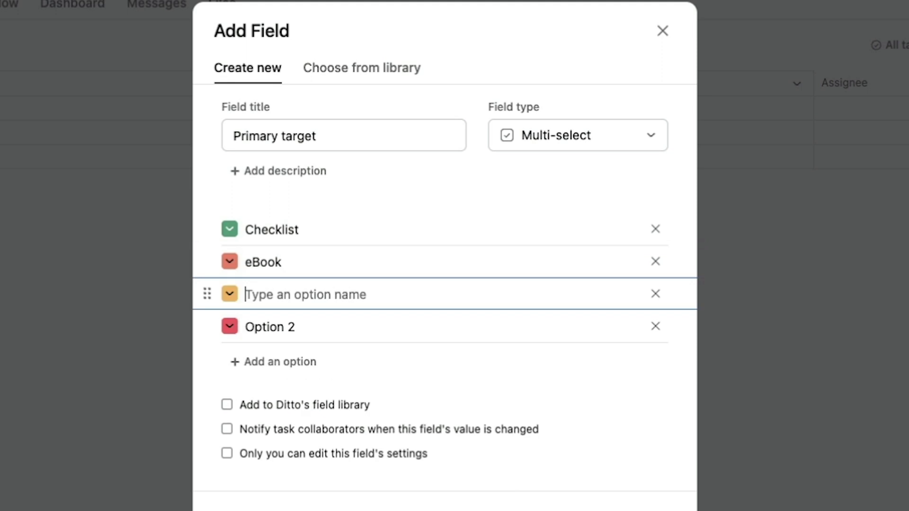
text(Infograp)
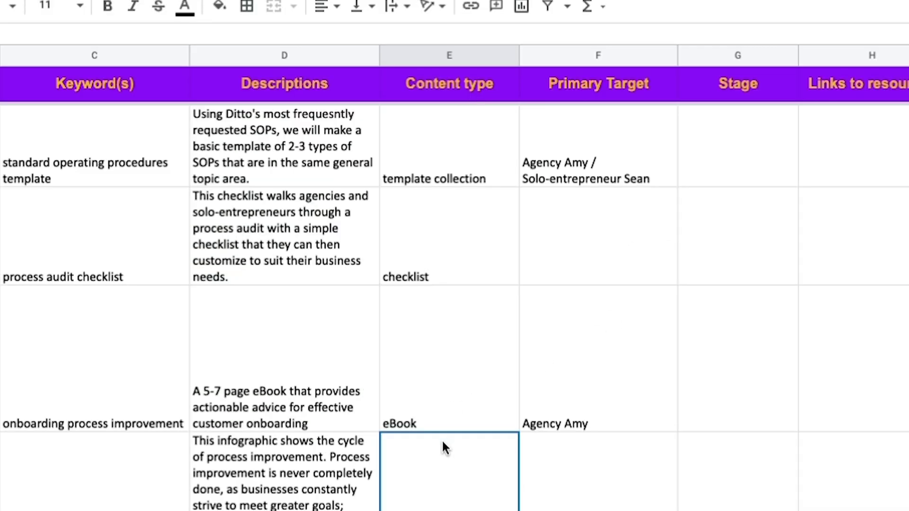
Add the Webinar, Blog post and Video options, save it to the library, and create the field.
scroll(445, 447, down, 5)
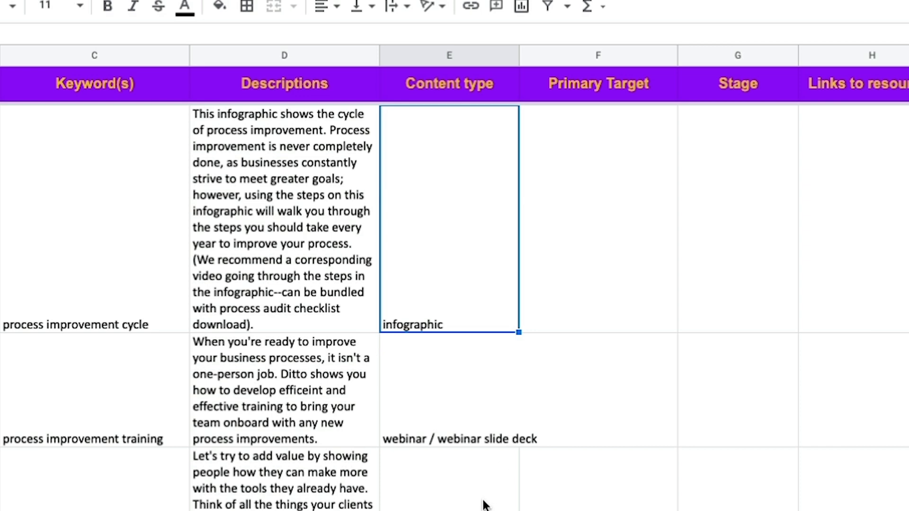
scroll(486, 499, down, 5)
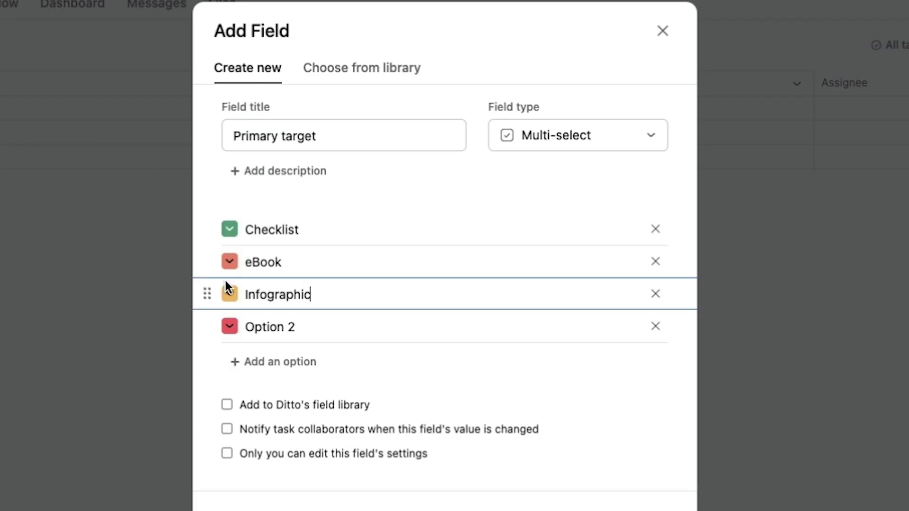
click(268, 325)
text(Webinar)
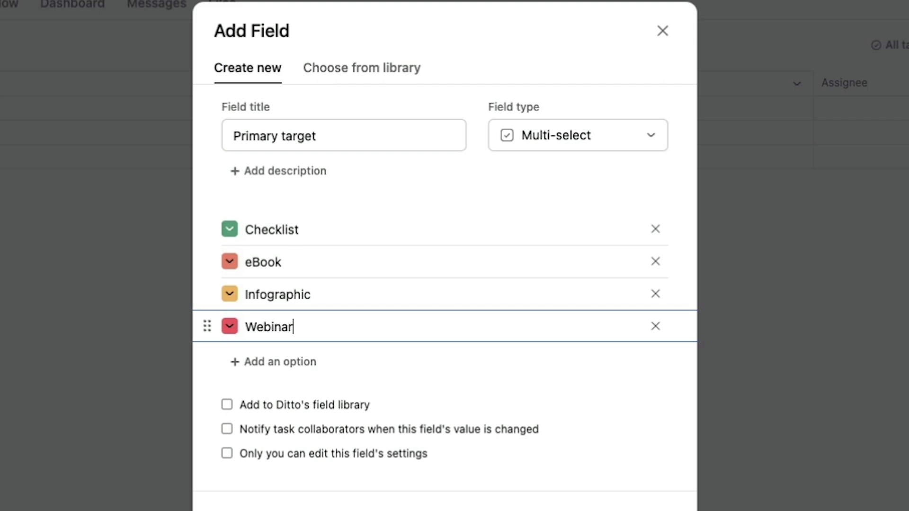
key(Return)
text(Blog post)
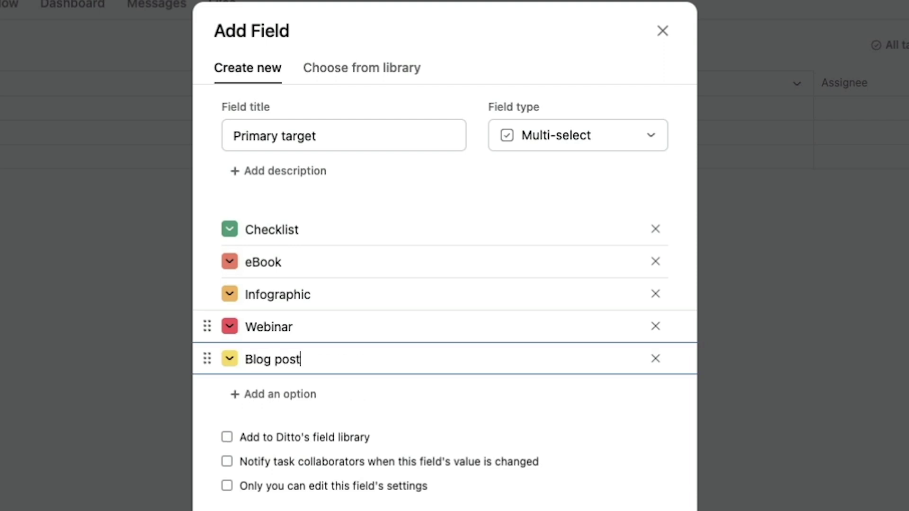
key(Return)
text(Video)
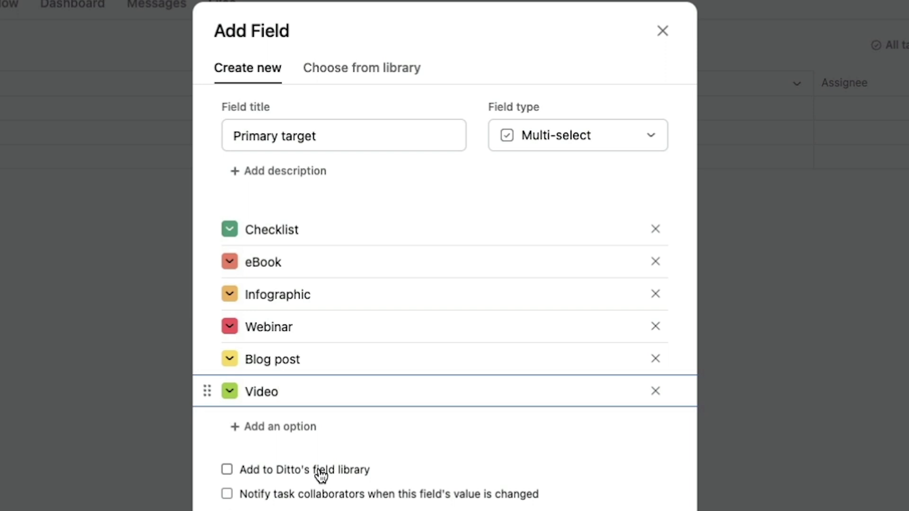
click(321, 475)
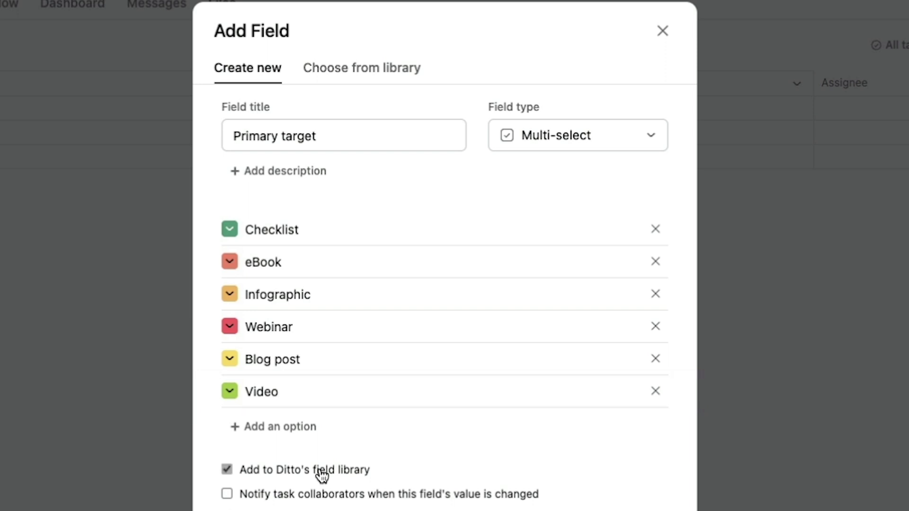
click(322, 475)
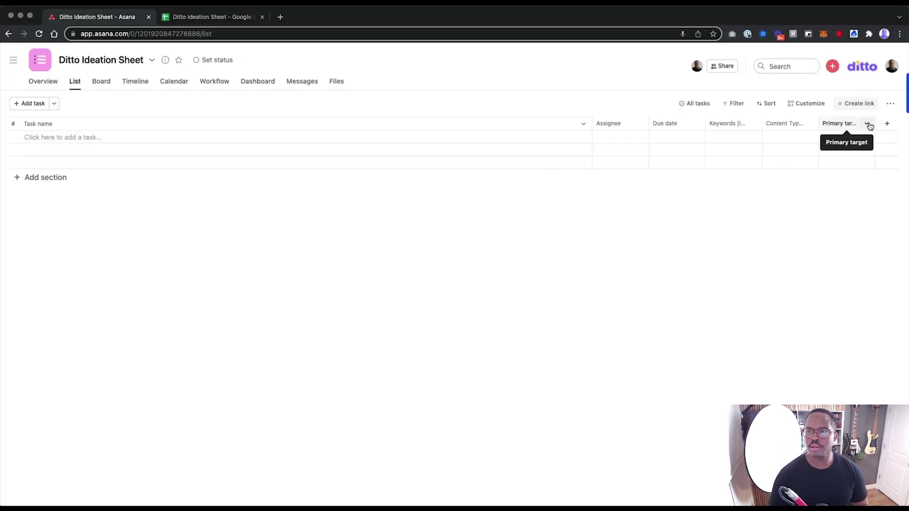
Rename the Primary target field to 'Content type' and save the change.
click(866, 123)
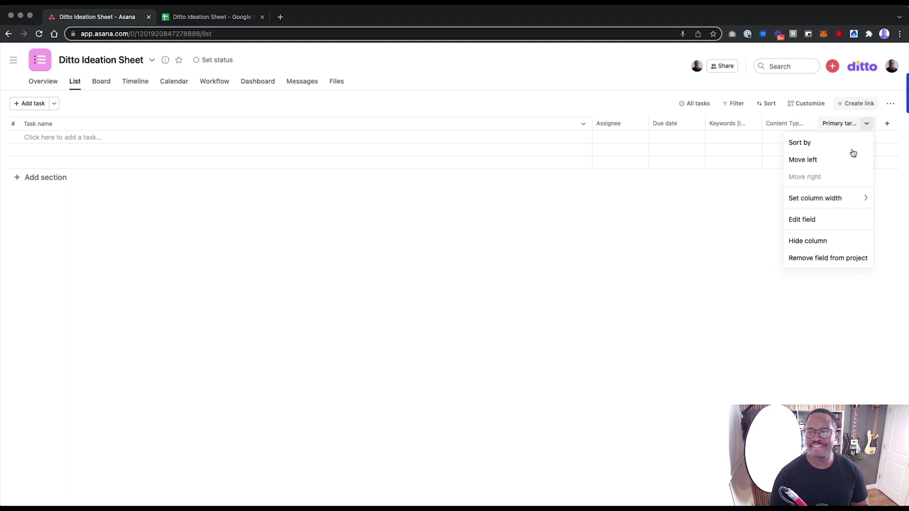
click(802, 220)
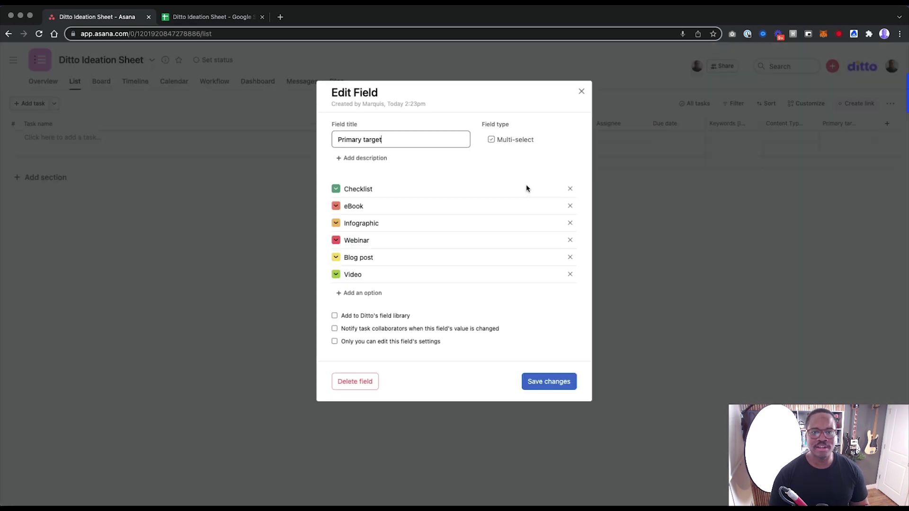
click(201, 20)
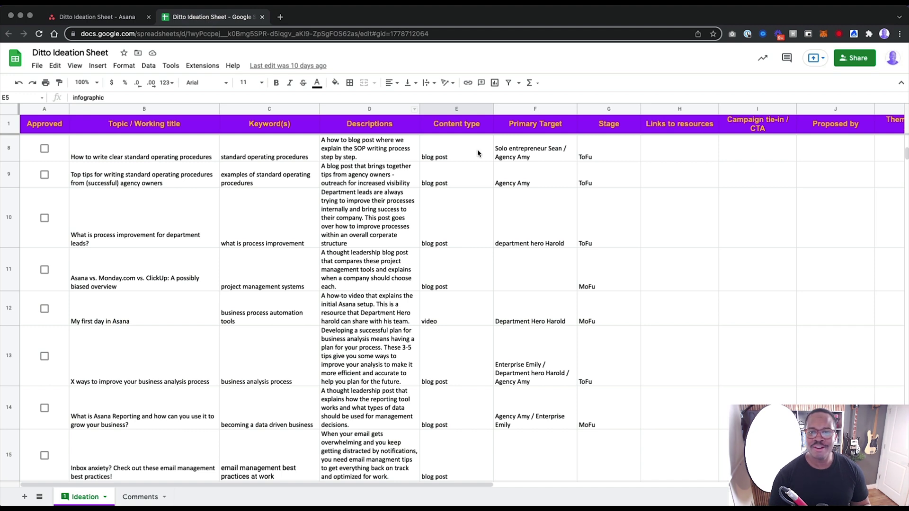
click(127, 19)
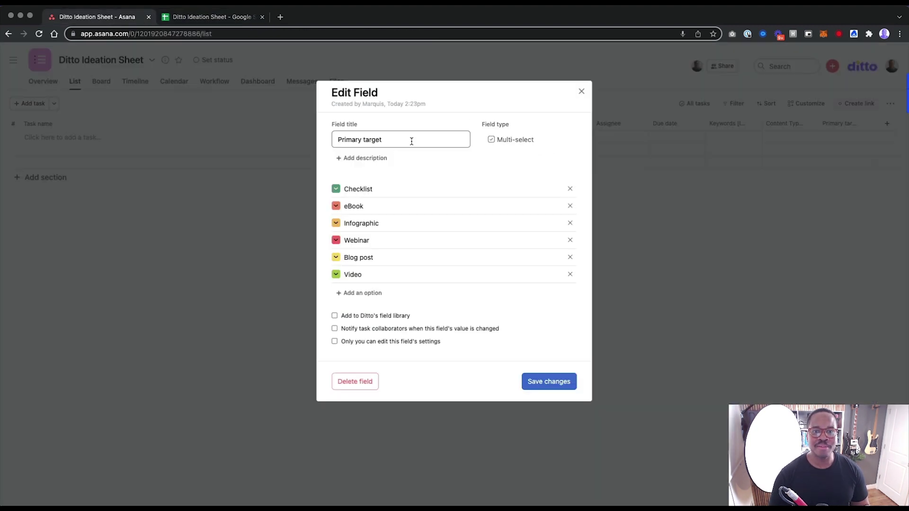
triple_click(402, 143)
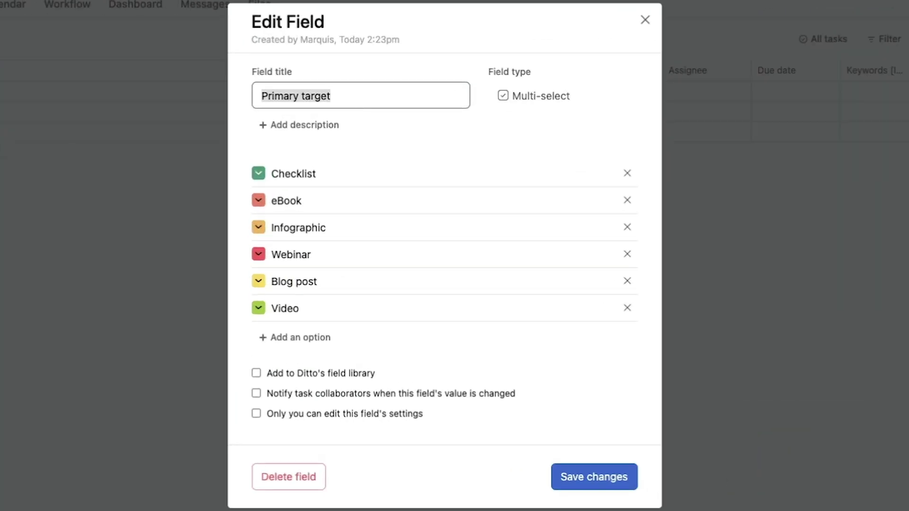
text(Content type)
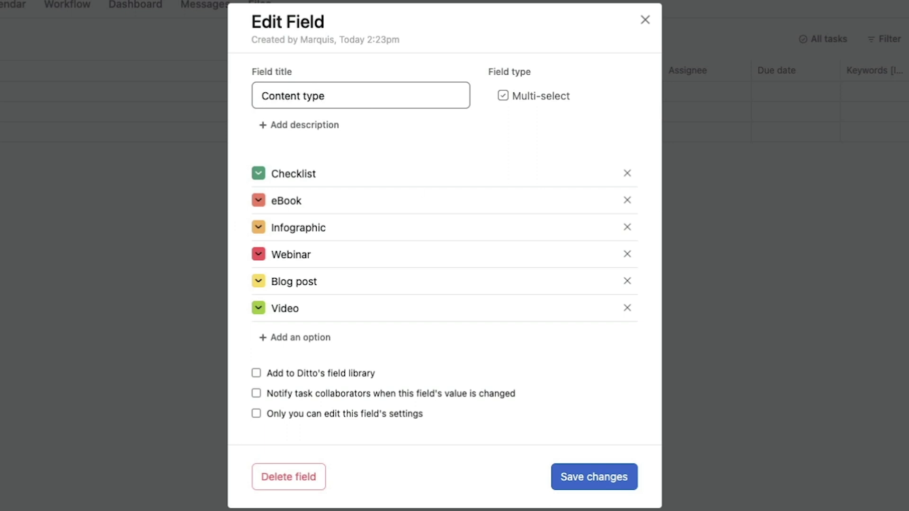
click(581, 478)
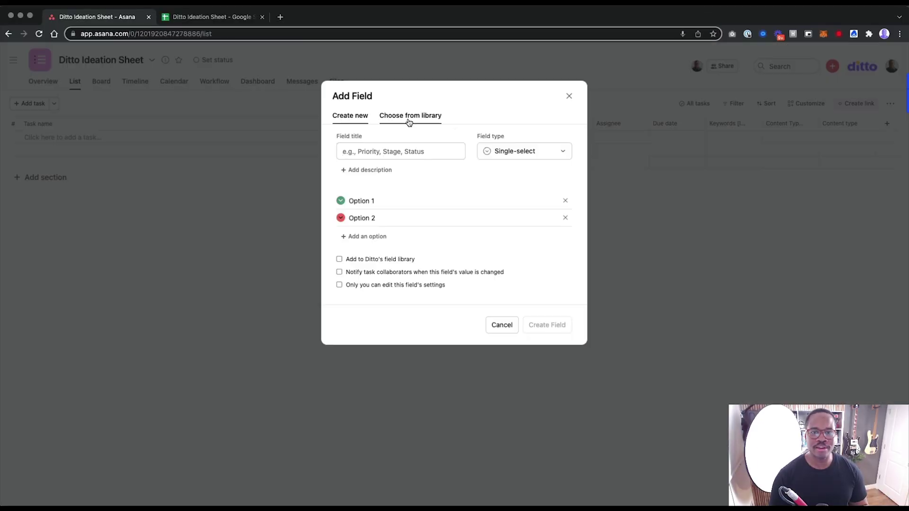
After searching the library for 'prim', start a new multi-select field titled 'Primary target'.
click(408, 118)
text(prim)
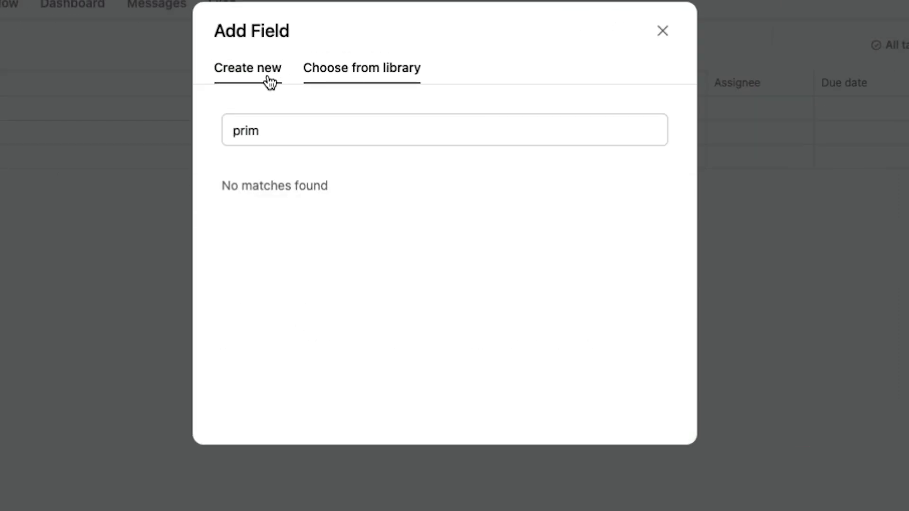
click(270, 82)
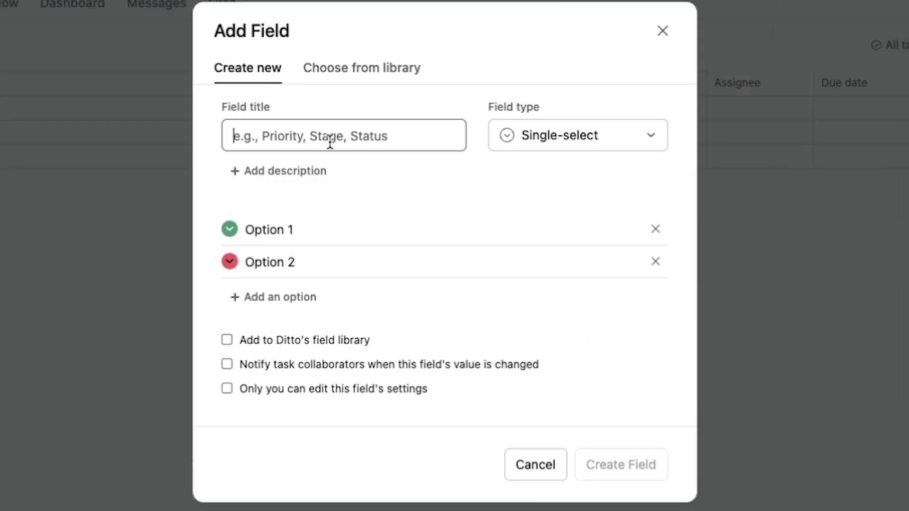
text(Primary)
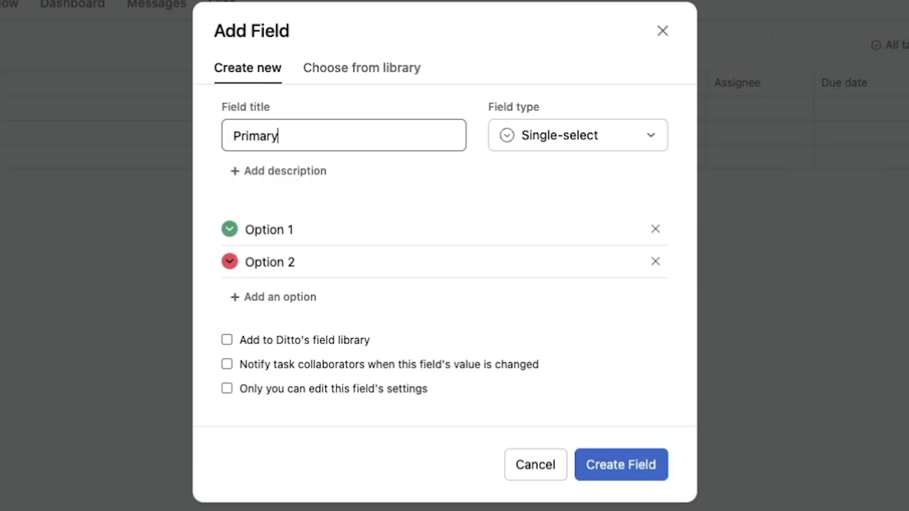
text( target)
click(557, 145)
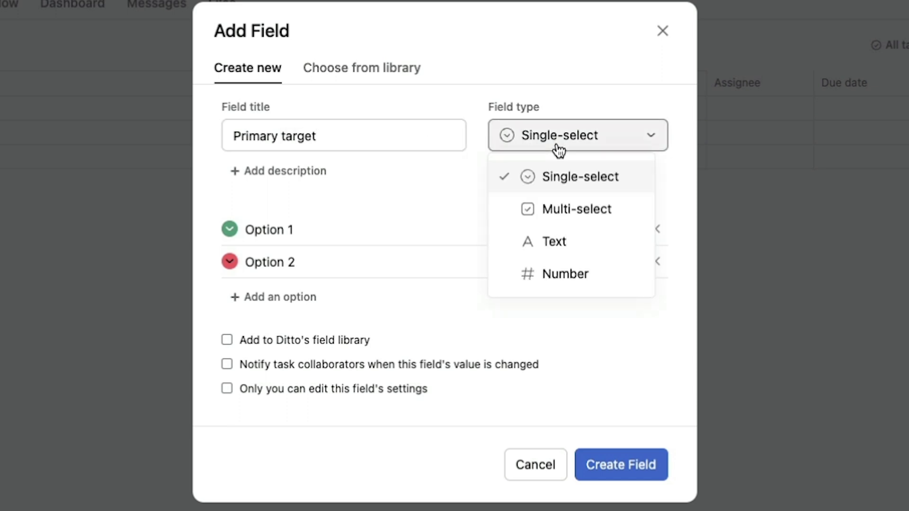
click(560, 208)
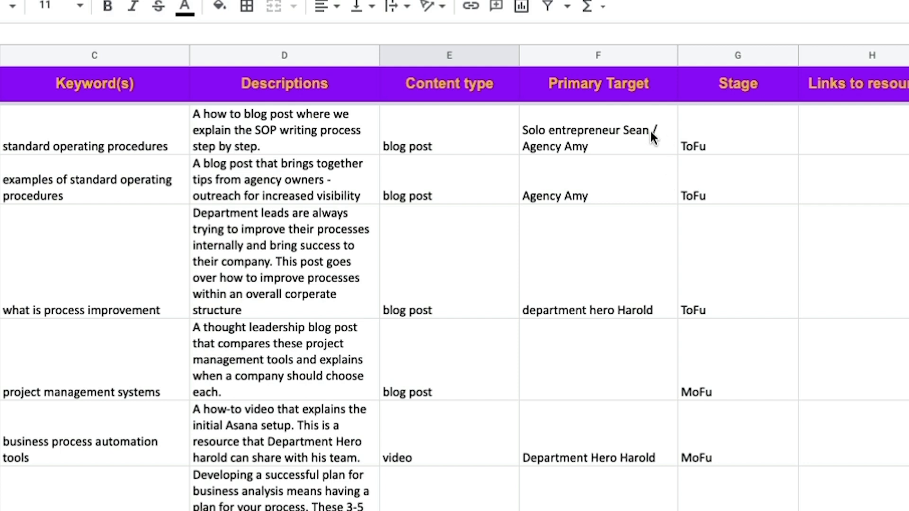
Copy the Agency Amy and Department hero Harold personas from the sheet in as options.
click(602, 199)
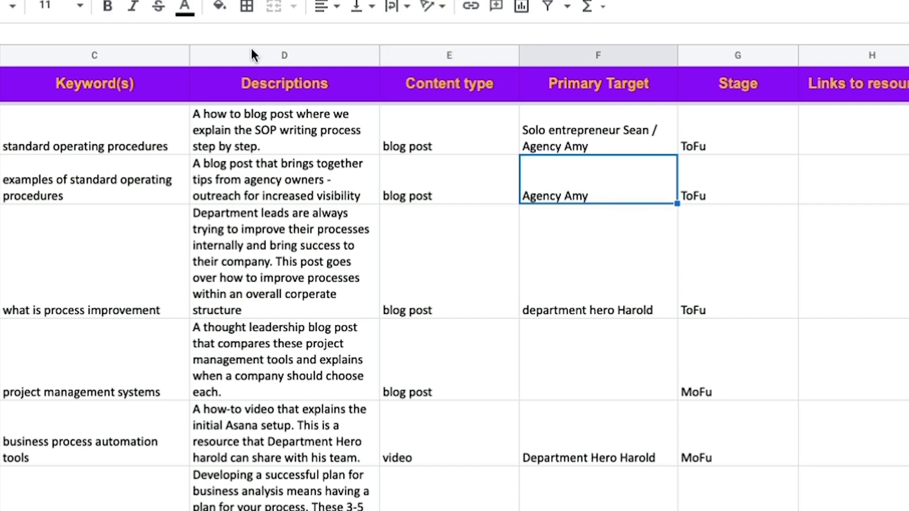
key(ctrl+c)
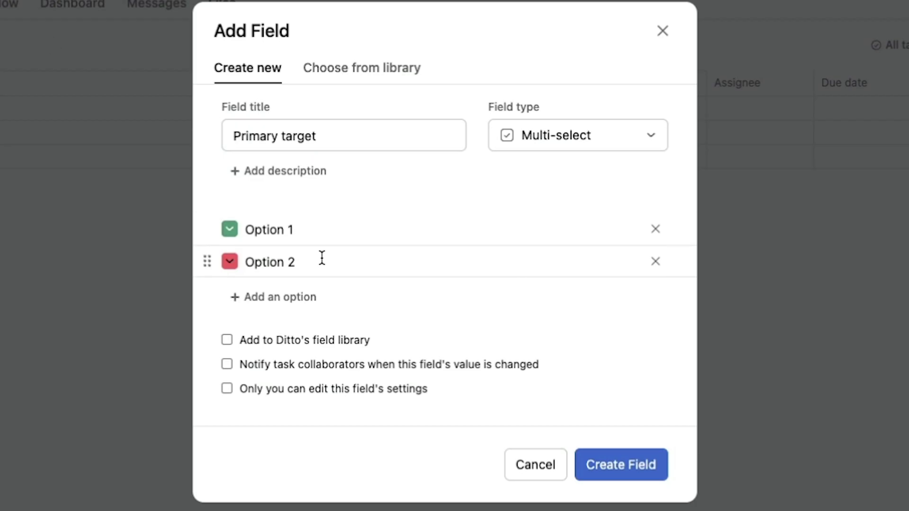
click(268, 231)
key(ctrl+v)
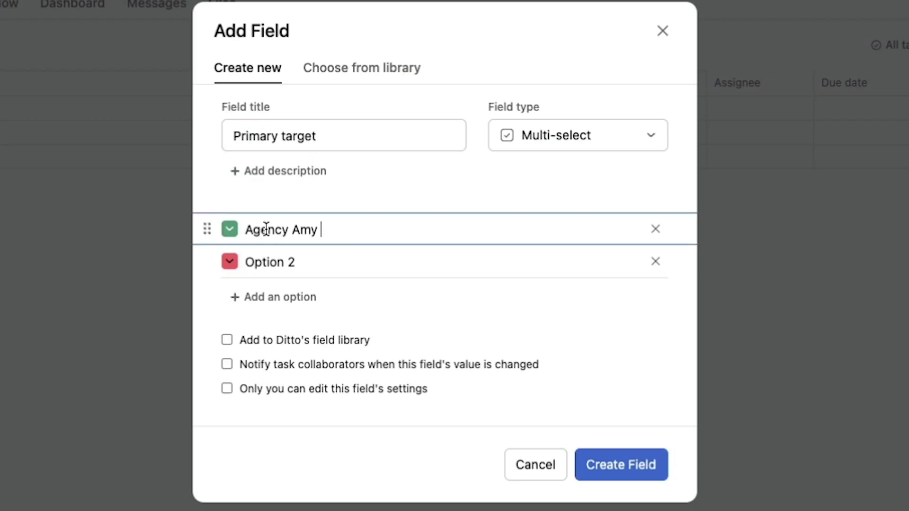
click(708, 44)
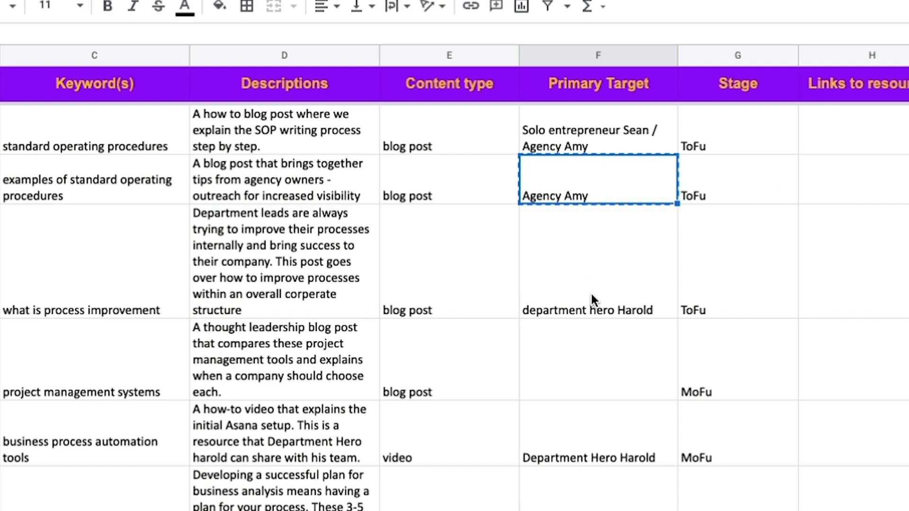
click(594, 309)
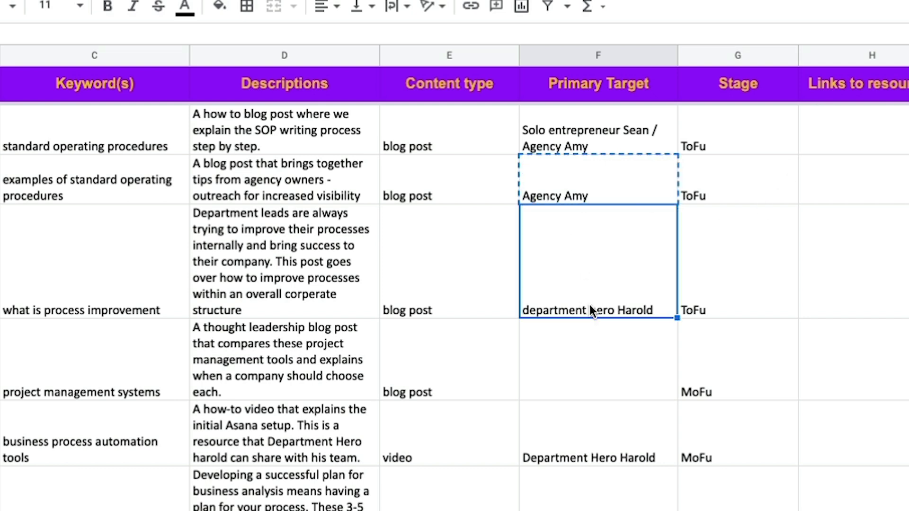
key(ctrl+c)
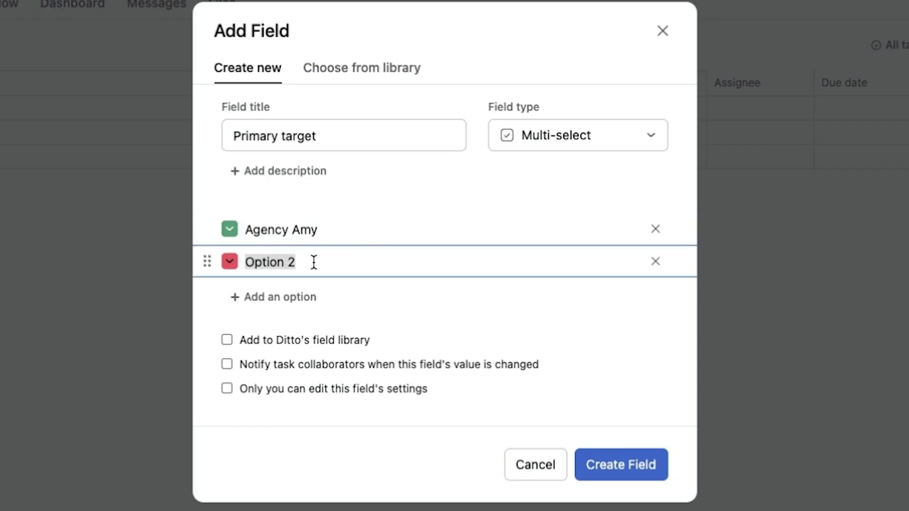
text(department hero Harold)
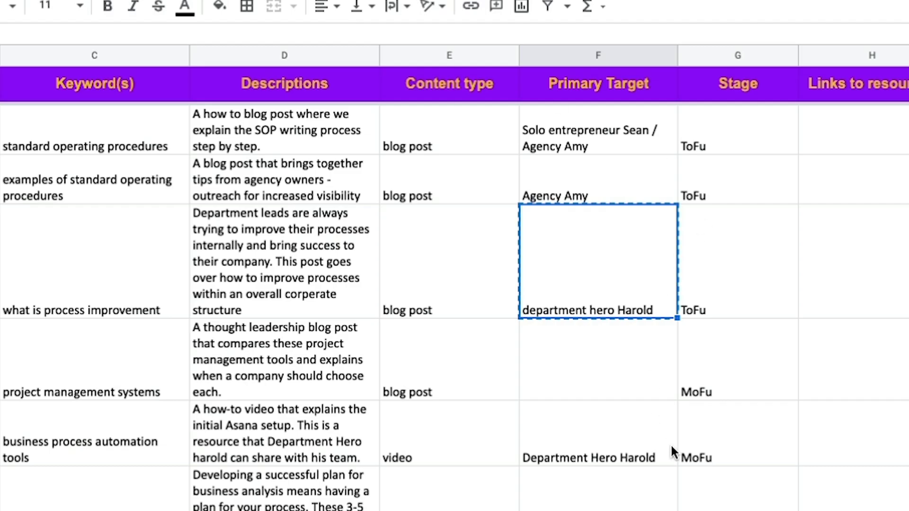
Add Enterprise Emily as the third option, capitalise 'Department', and create the field.
scroll(604, 331, down, 4)
double_click(619, 334)
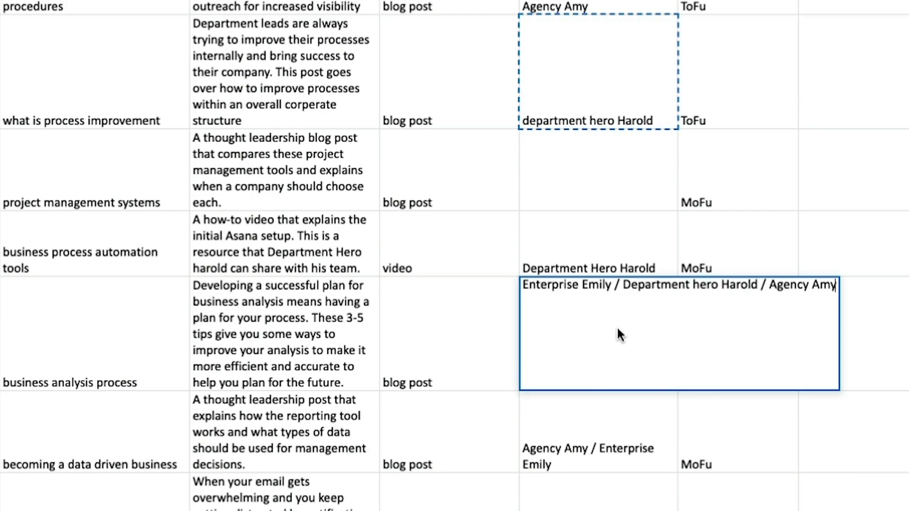
drag(612, 284, 518, 285)
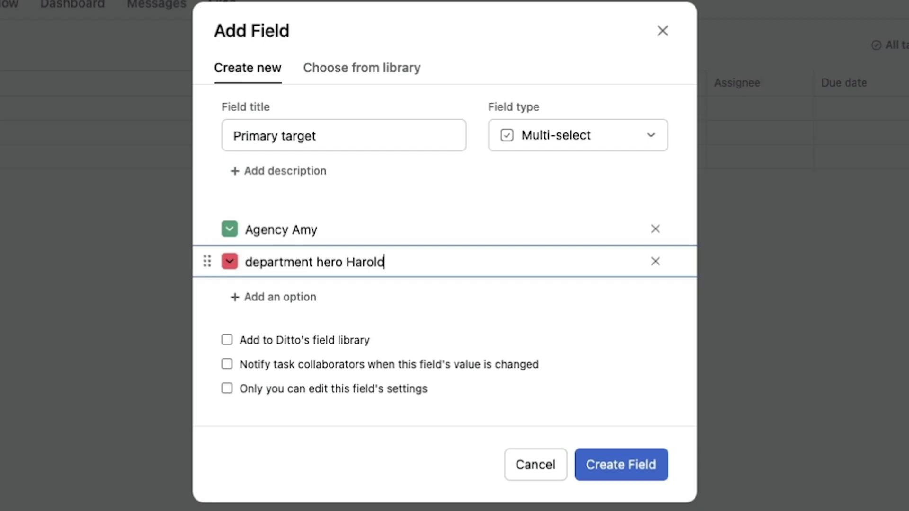
key(Return)
key(ctrl+v)
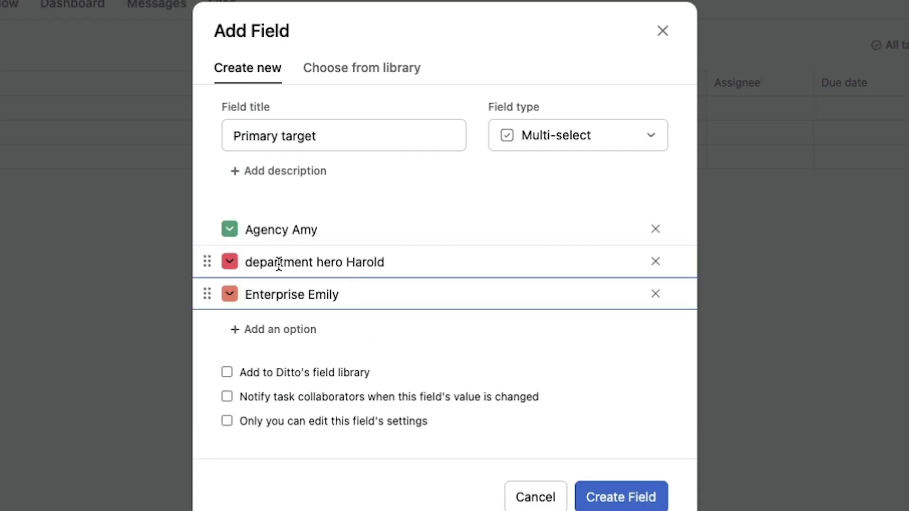
click(251, 260)
key(BackSpace)
text(D)
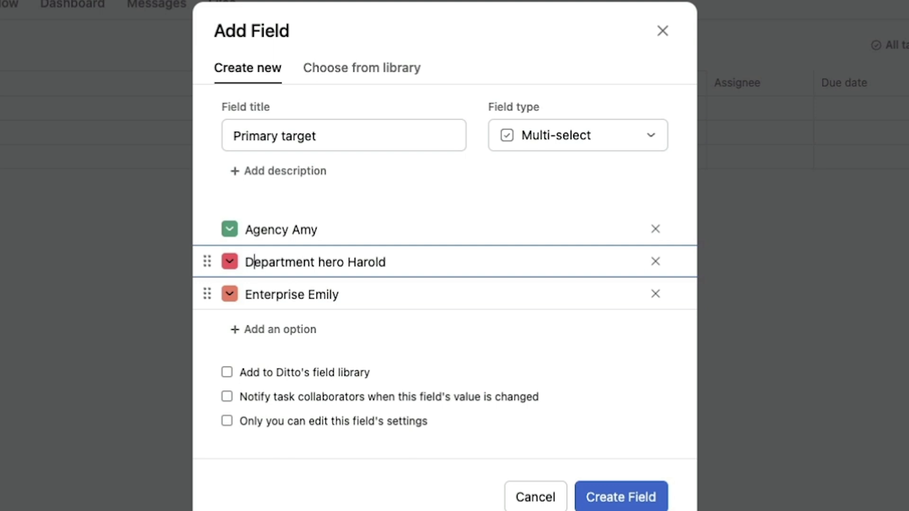
click(649, 504)
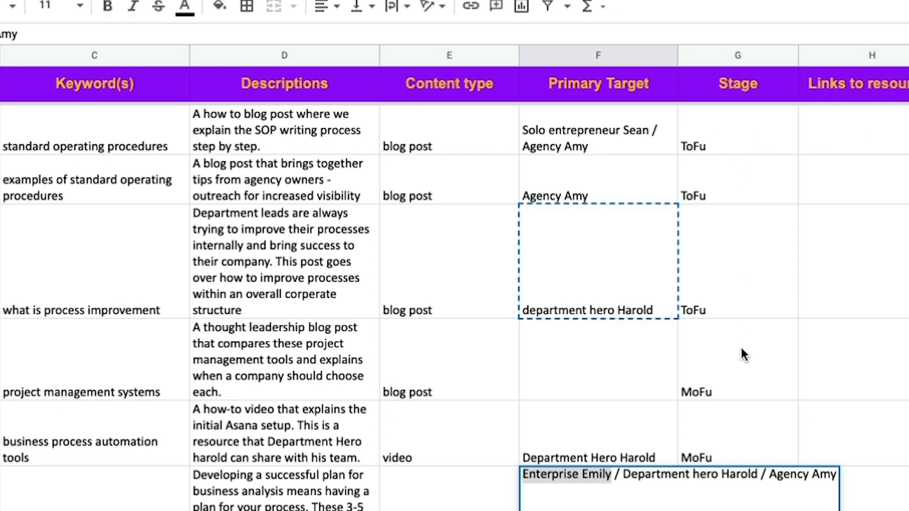
Search the library for 'stage', then start a new field named 'Stage'.
click(815, 388)
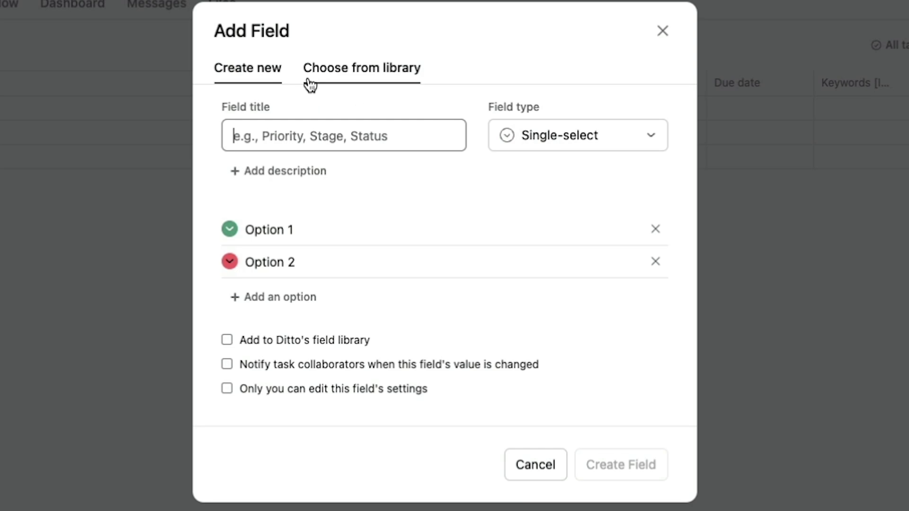
click(310, 82)
text(stage)
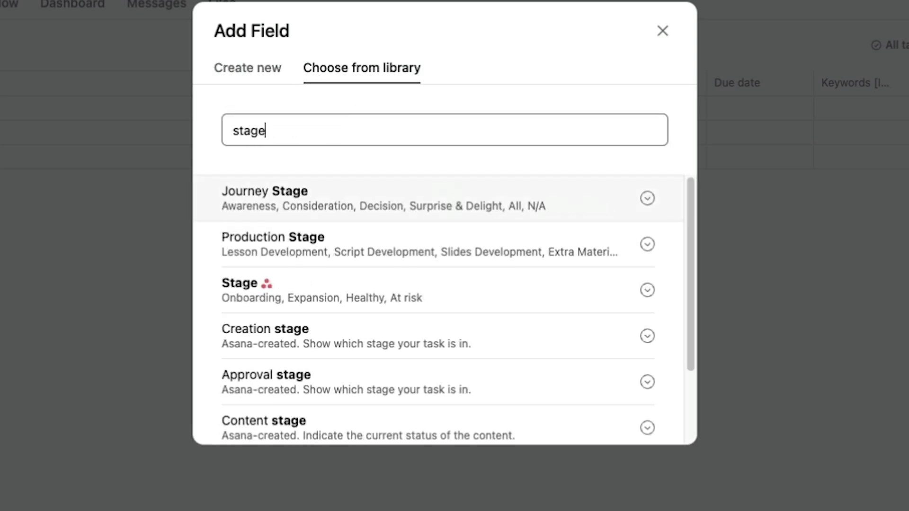
scroll(477, 303, down, 2)
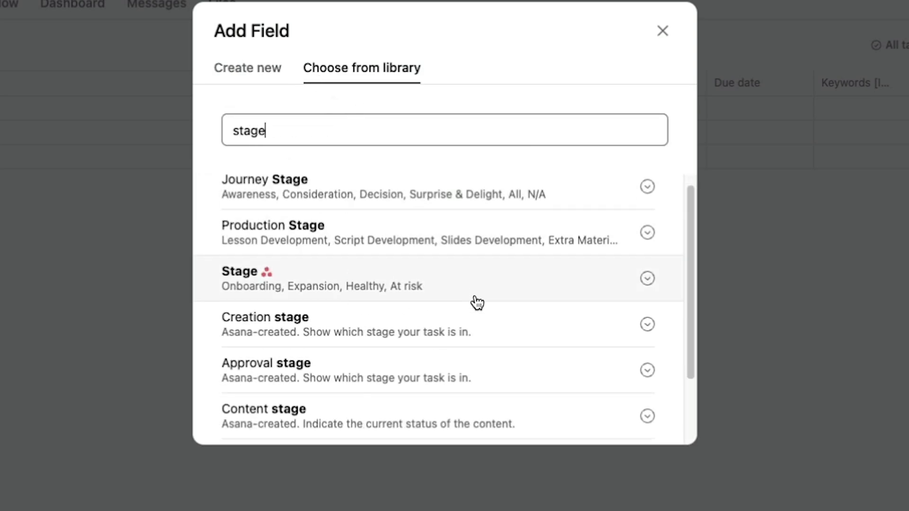
scroll(480, 303, down, 1)
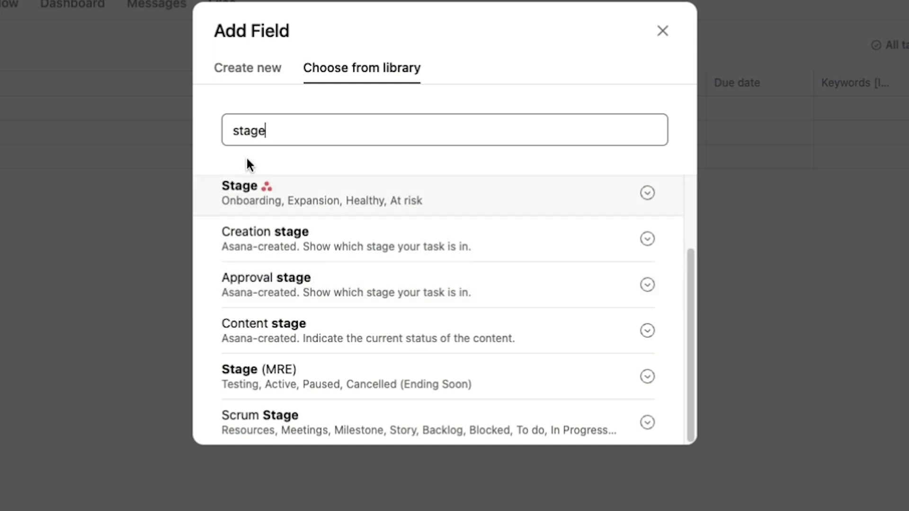
click(246, 80)
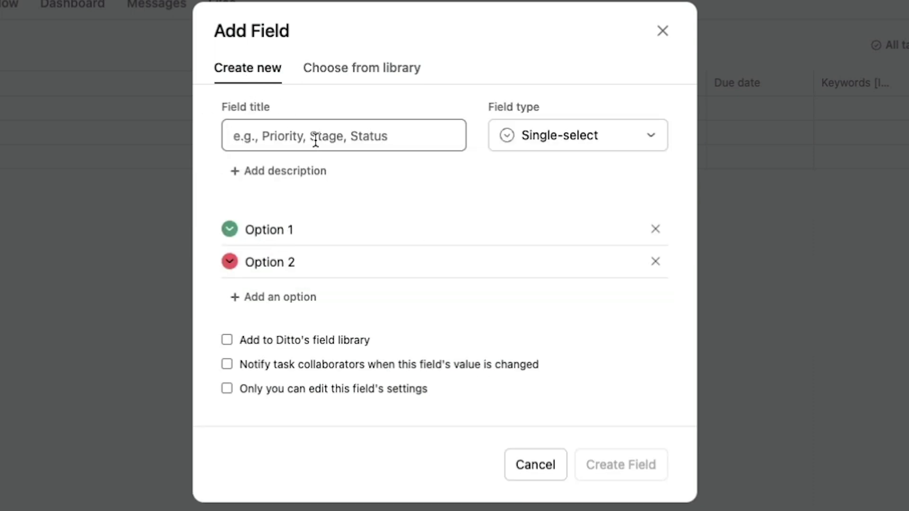
text(Stage)
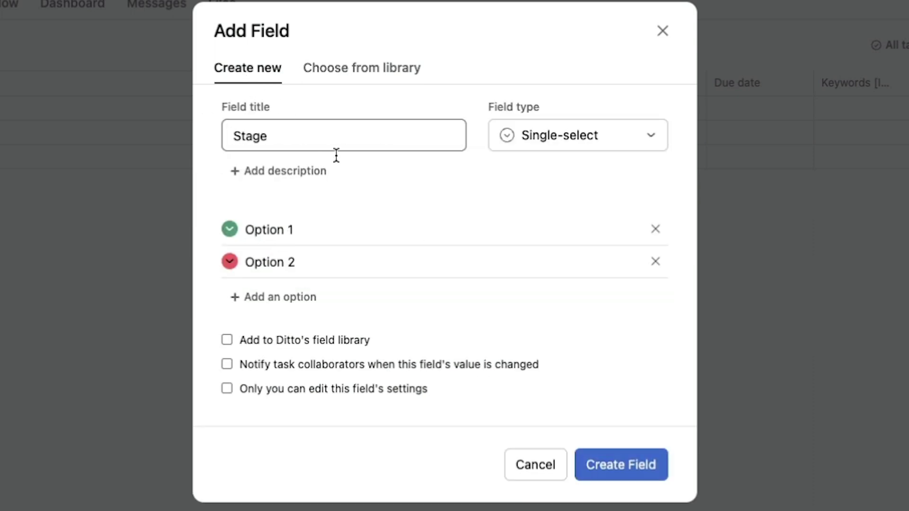
Give Stage the options TOFU, MOFU and BOFU, make it multi-select, and create it.
click(263, 223)
text(TOFU)
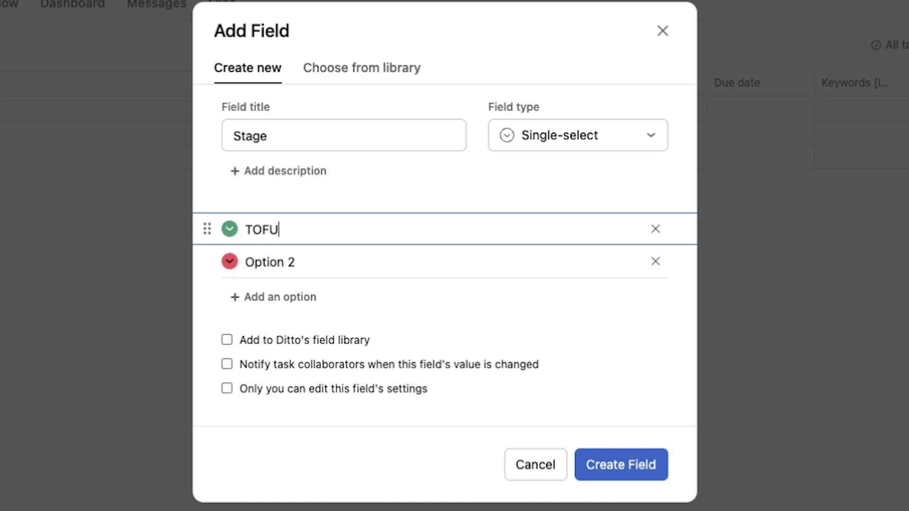
key(Tab)
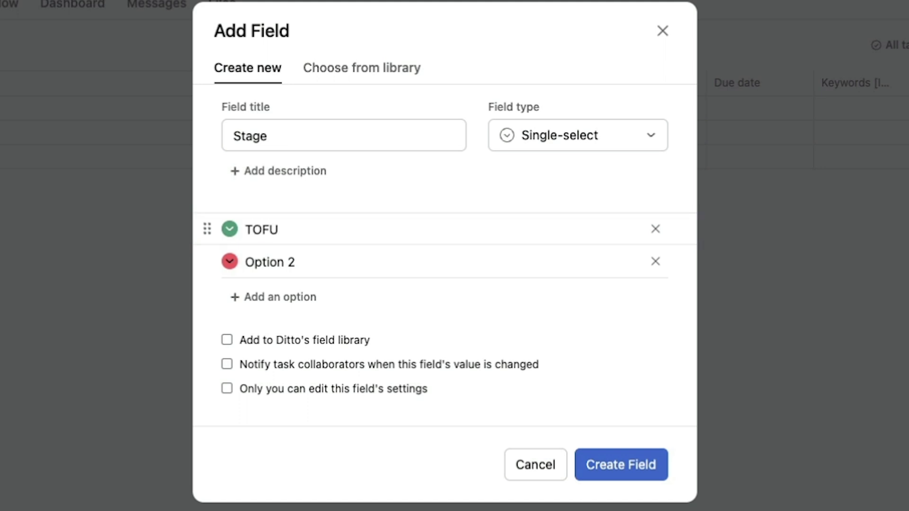
click(304, 242)
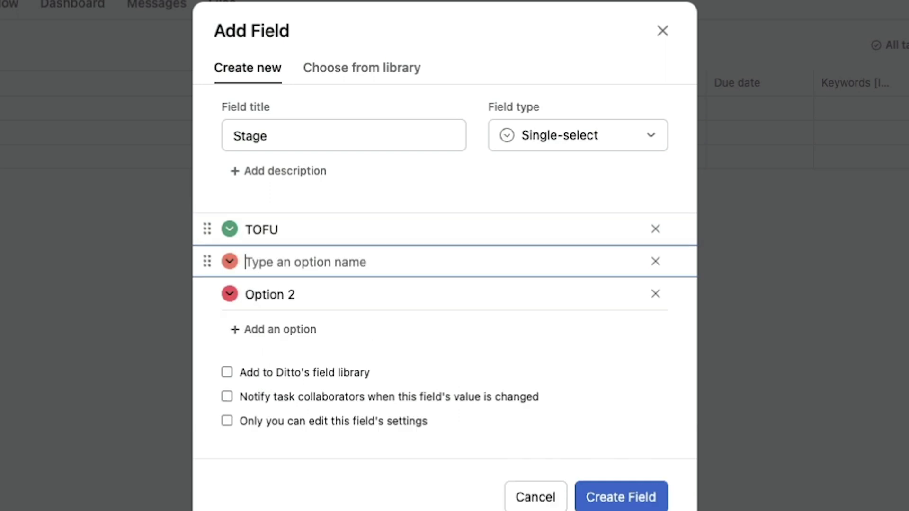
text(MOF)
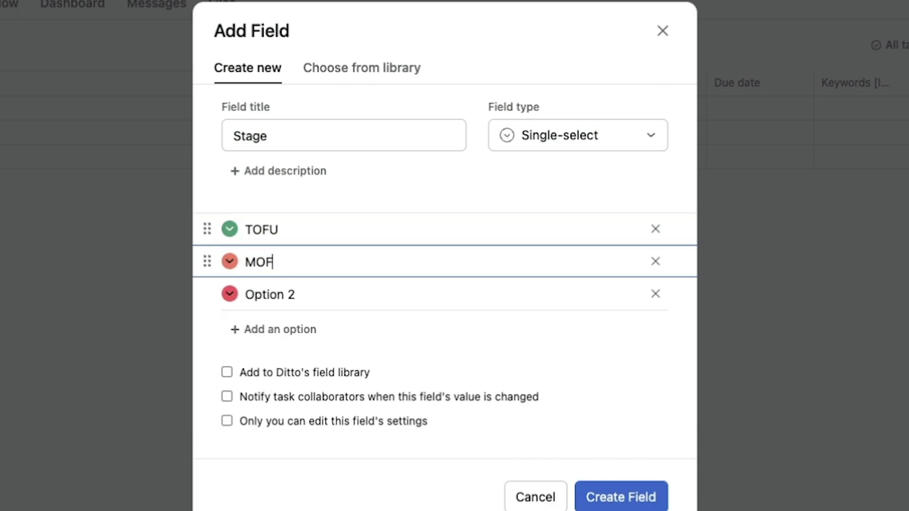
text(U)
click(289, 295)
text(a)
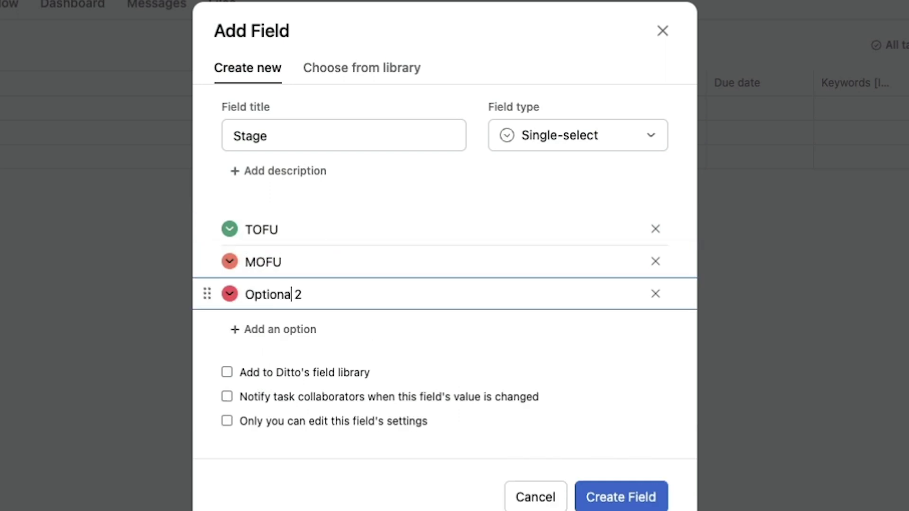
key(super+a)
text(BOFU)
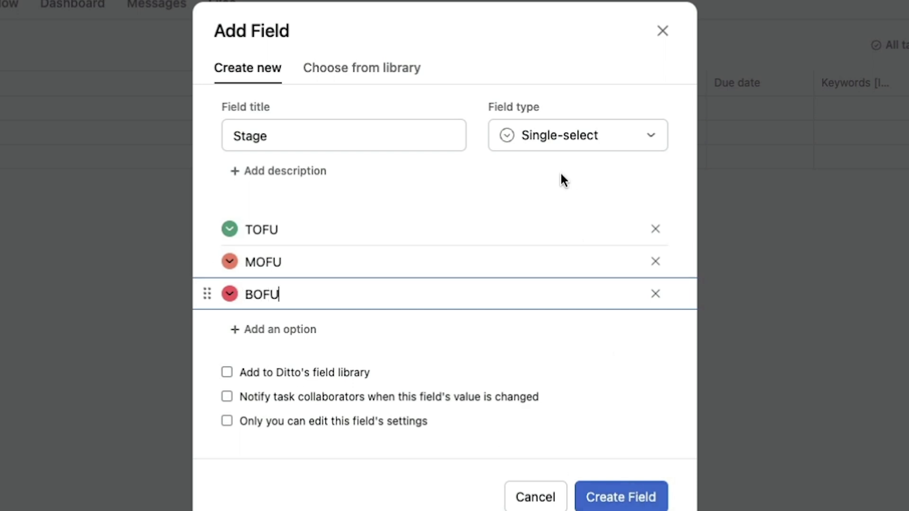
click(571, 146)
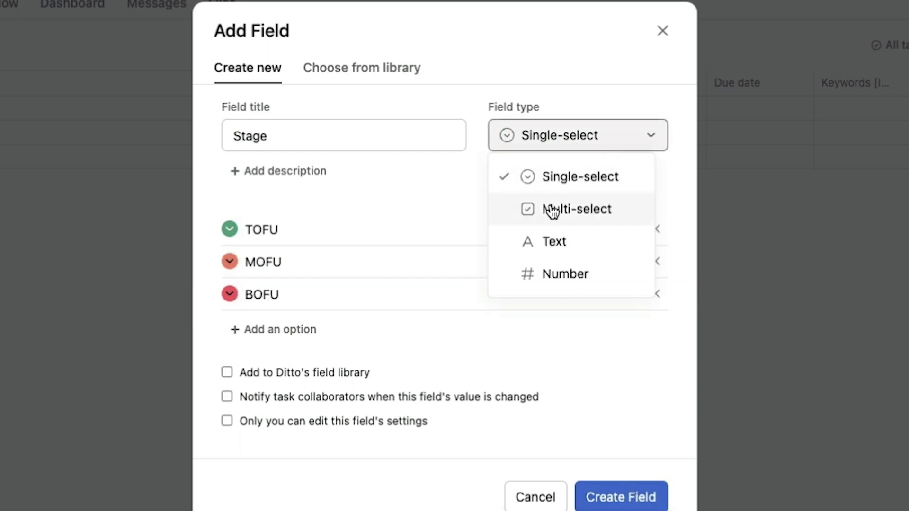
click(553, 208)
click(634, 496)
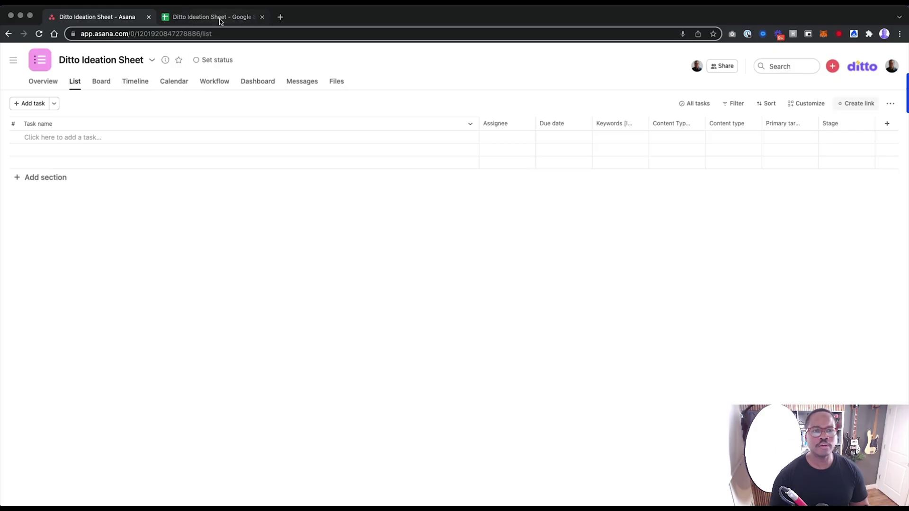
click(220, 18)
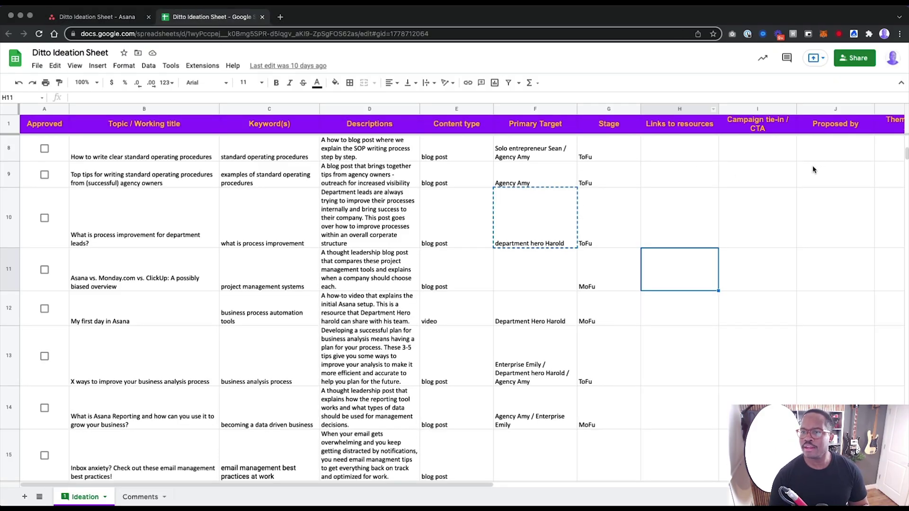
scroll(813, 166, right, 5)
scroll(811, 169, right, 2)
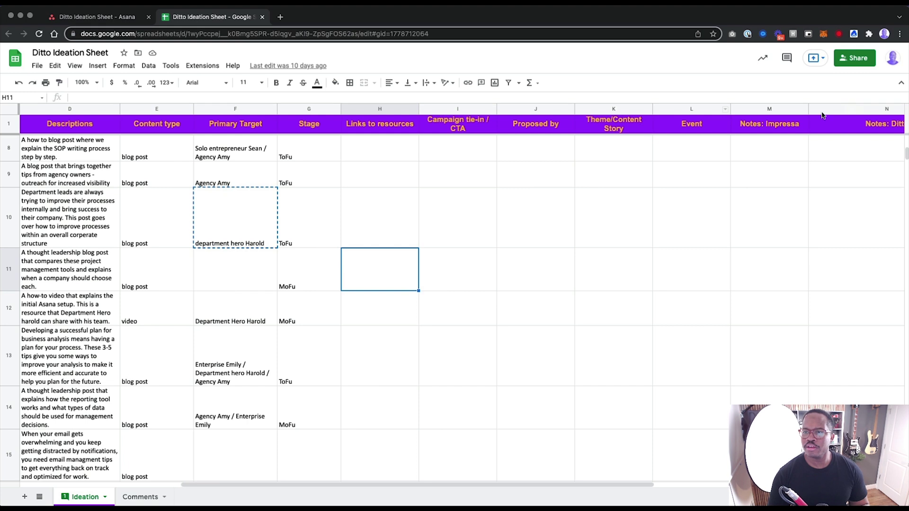
scroll(630, 168, left, 5)
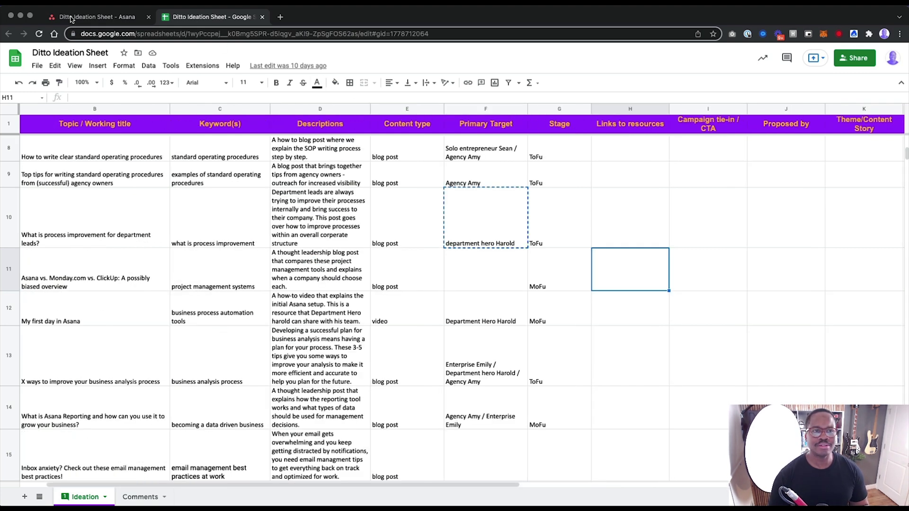
click(89, 17)
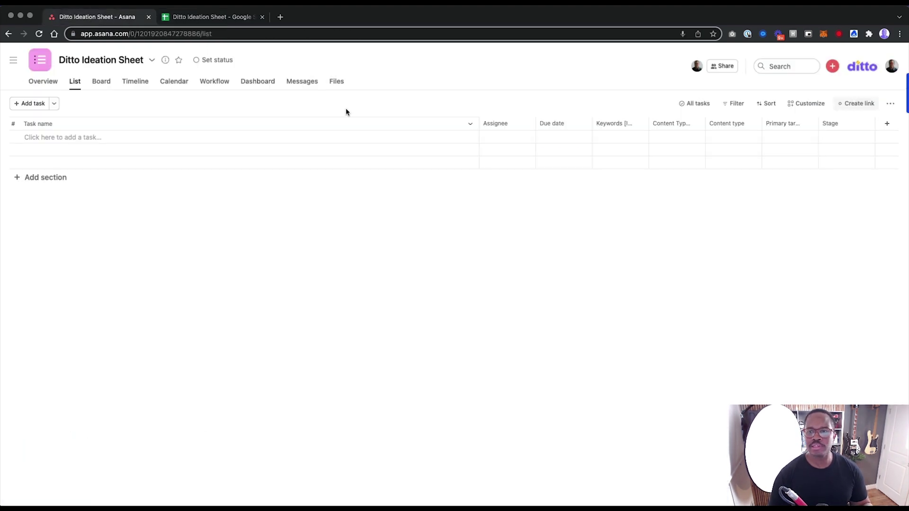
click(816, 104)
Search the field library for 'link' and add the Link field to the project.
click(805, 179)
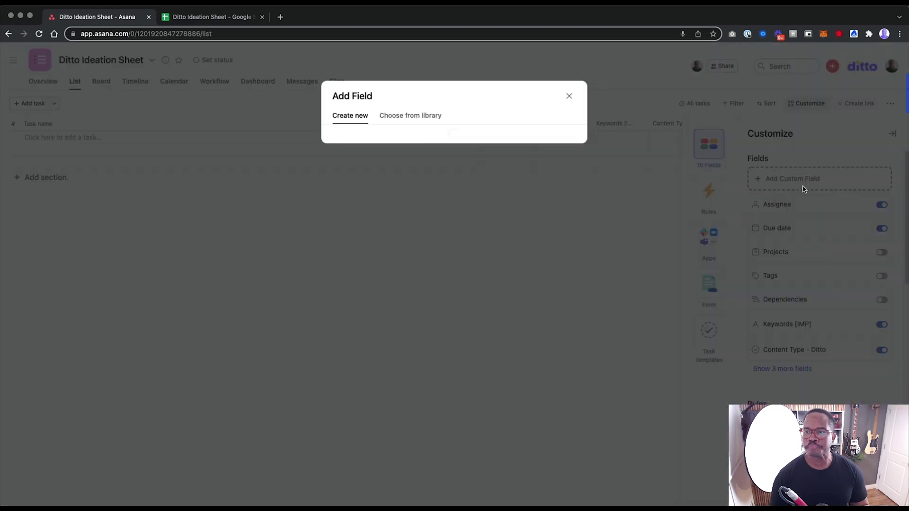
click(407, 117)
text(link)
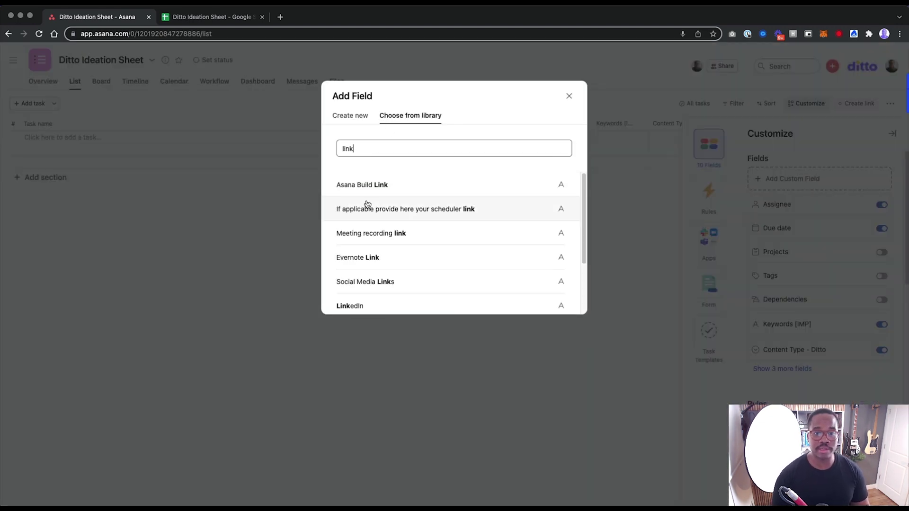
scroll(367, 203, down, 2)
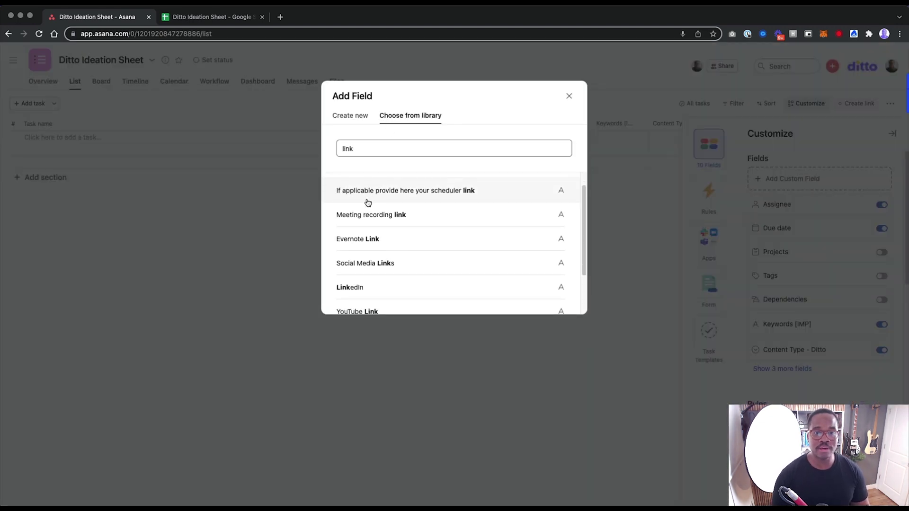
scroll(369, 202, down, 3)
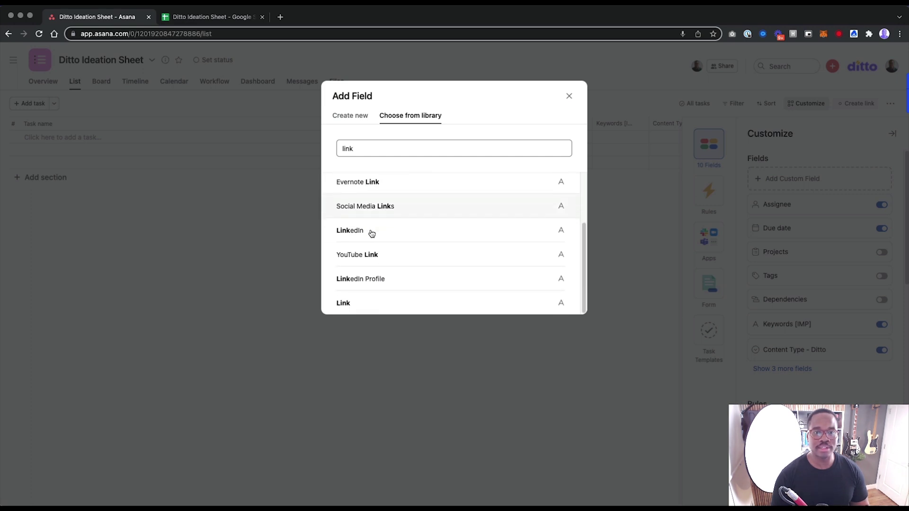
click(354, 301)
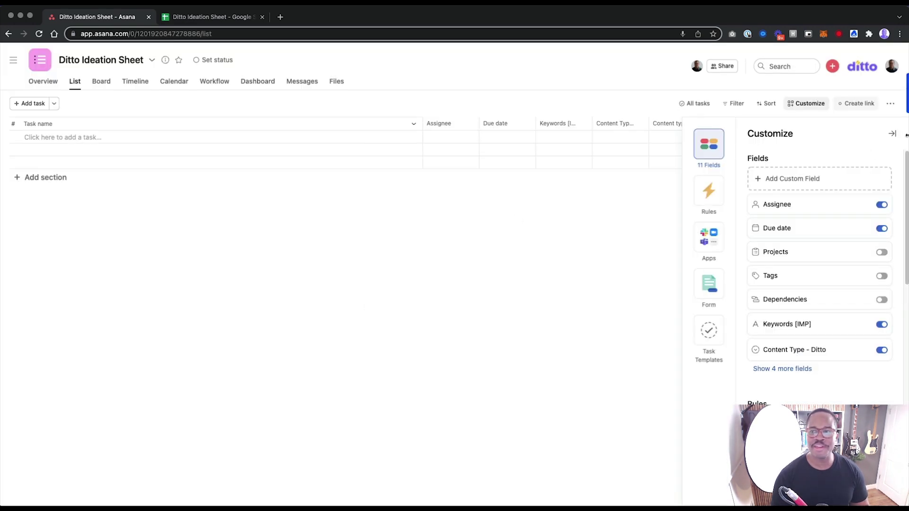
Copy B3's title 'X marks the spot: your go-to process audit checklist' into Asana as a task.
click(209, 17)
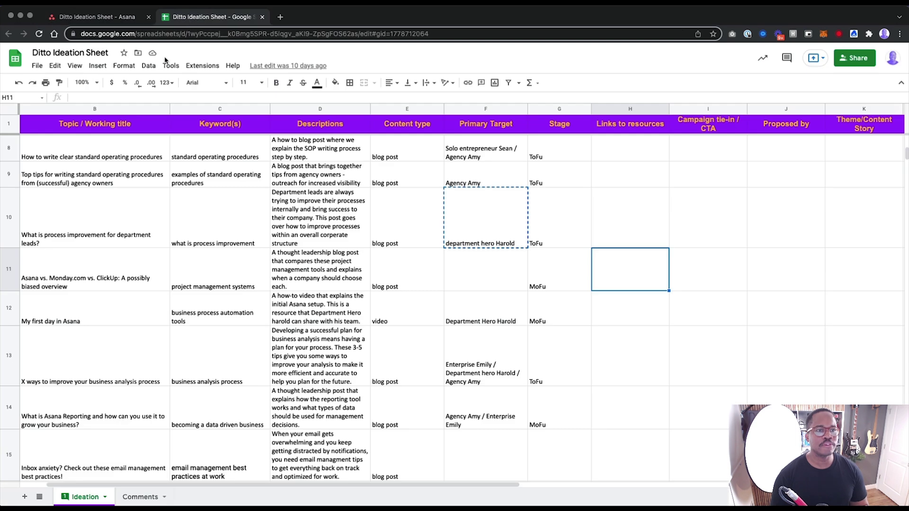
scroll(77, 182, up, 2)
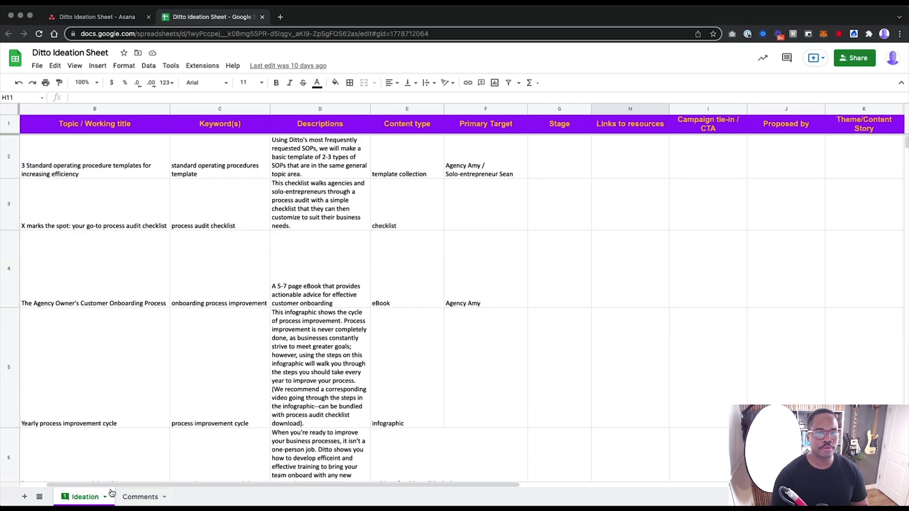
scroll(248, 312, left, 2)
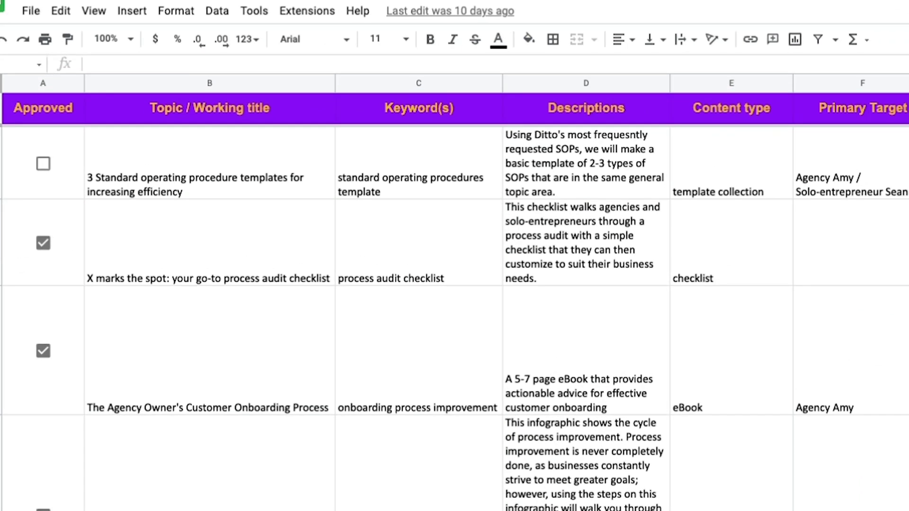
click(1, 242)
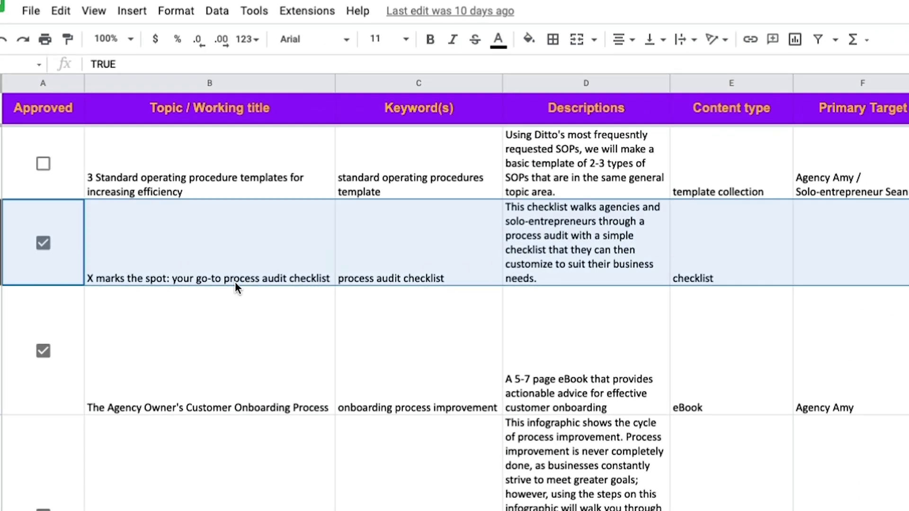
click(189, 268)
key(ctrl+c)
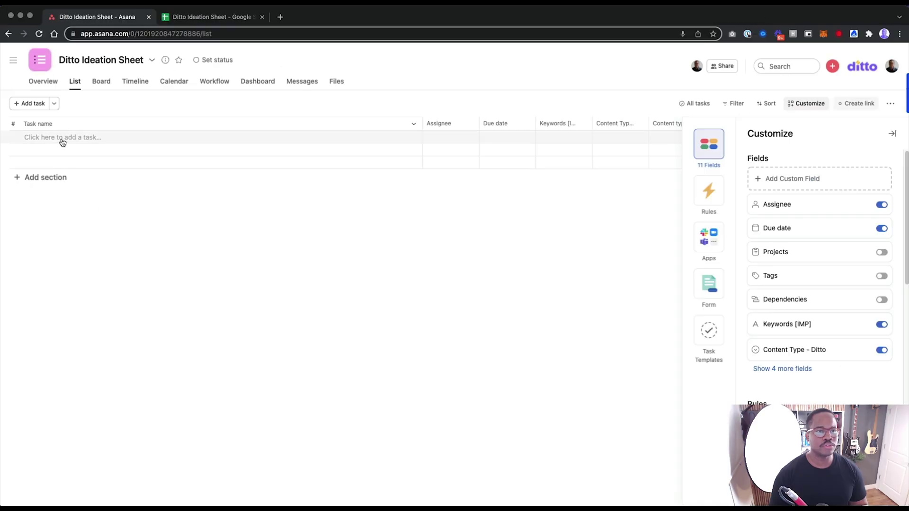
click(62, 138)
key(ctrl+v)
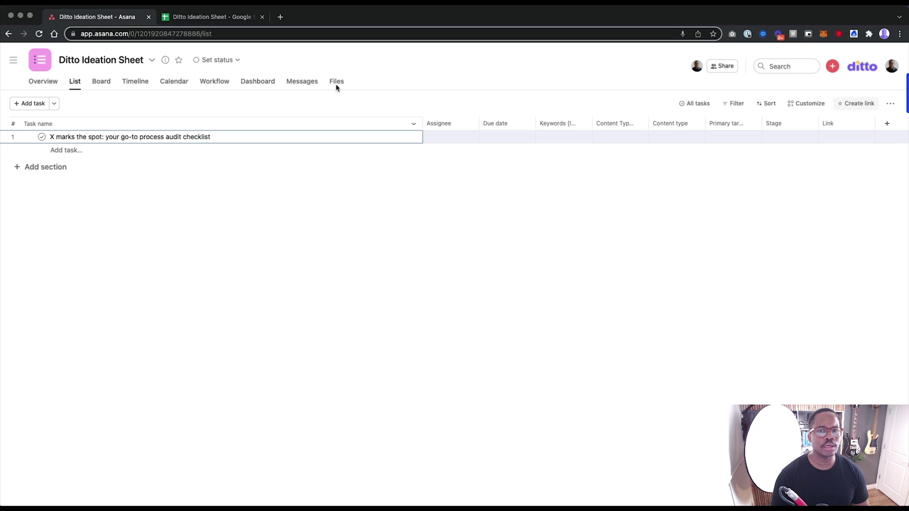
click(173, 21)
Scroll across the sheet to check the Proposed by column in J1, then go back to Asana.
scroll(678, 200, right, 5)
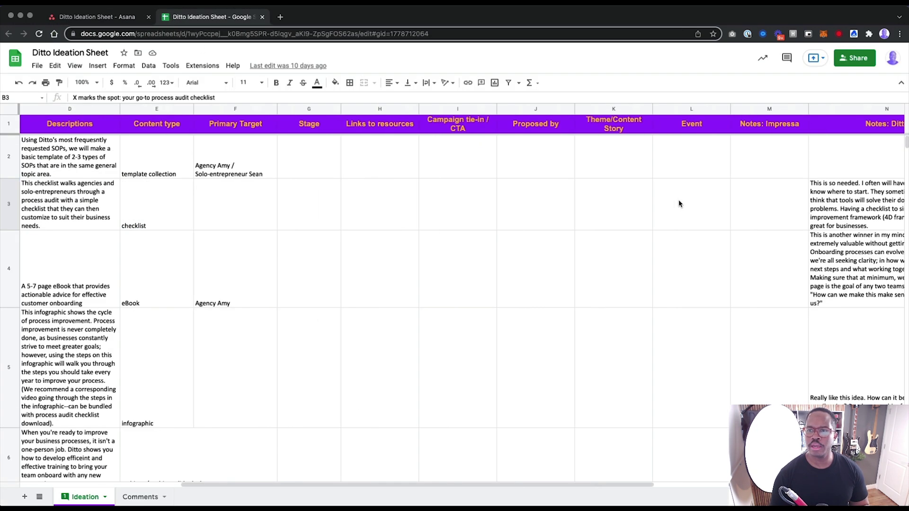
scroll(523, 197, left, 2)
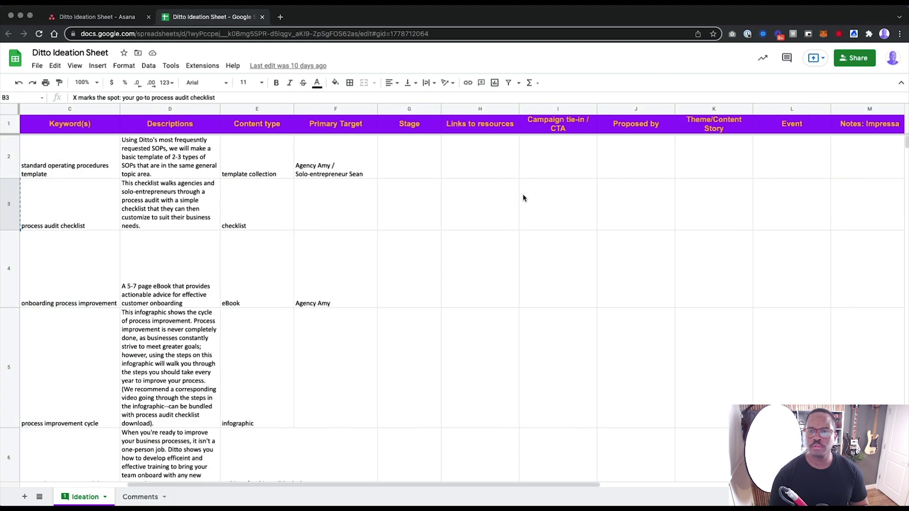
click(653, 129)
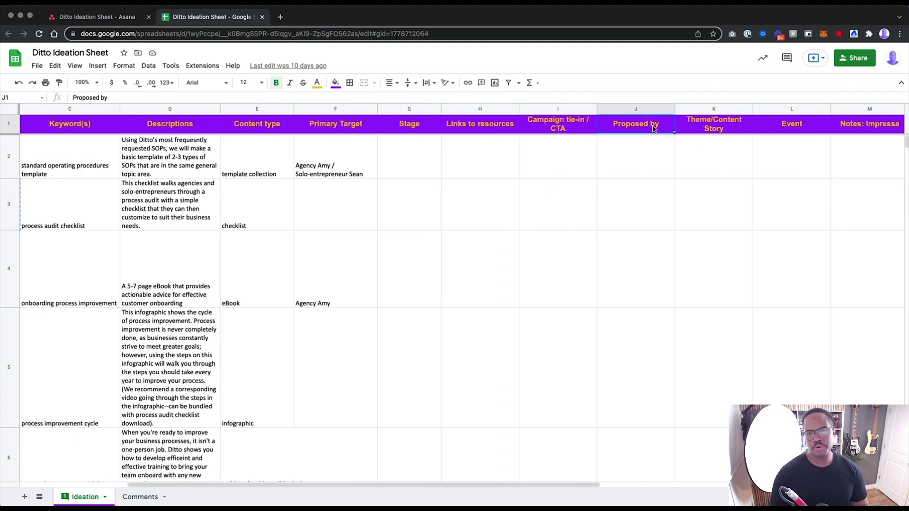
scroll(575, 212, left, 3)
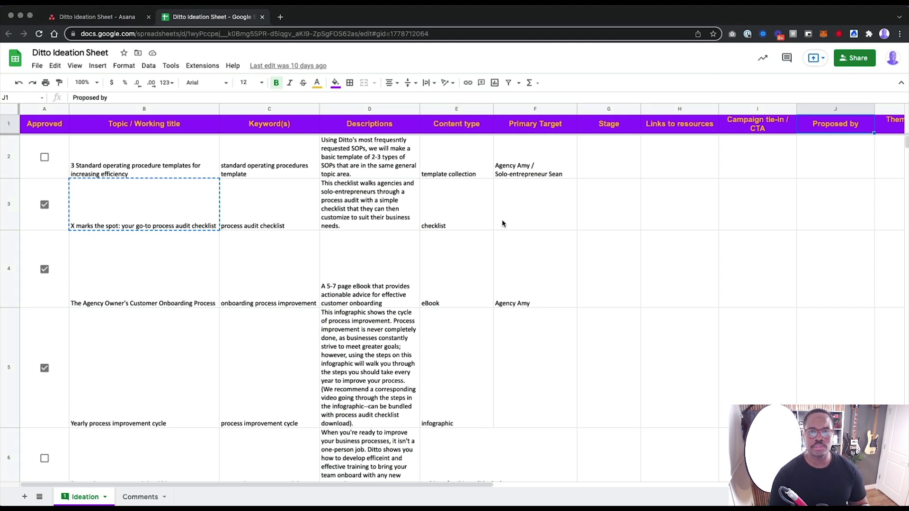
scroll(503, 221, right, 2)
scroll(499, 221, right, 3)
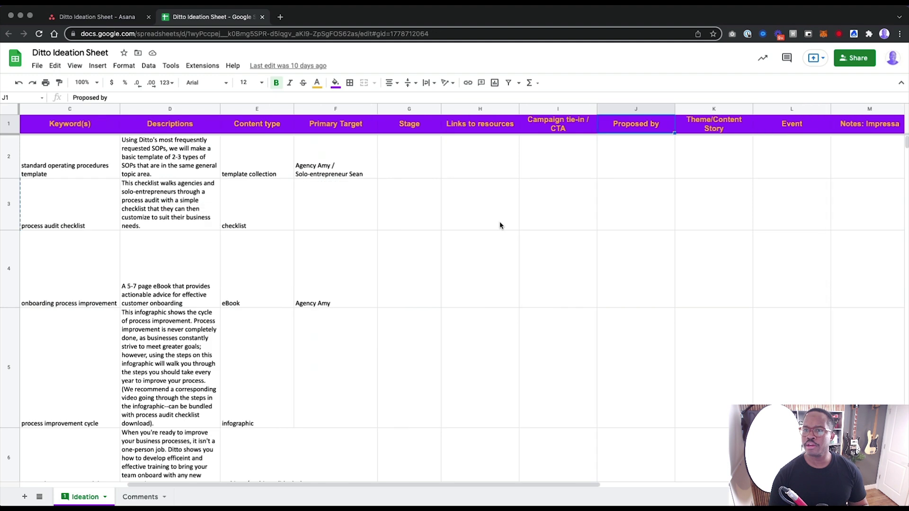
scroll(487, 229, left, 3)
scroll(485, 231, left, 2)
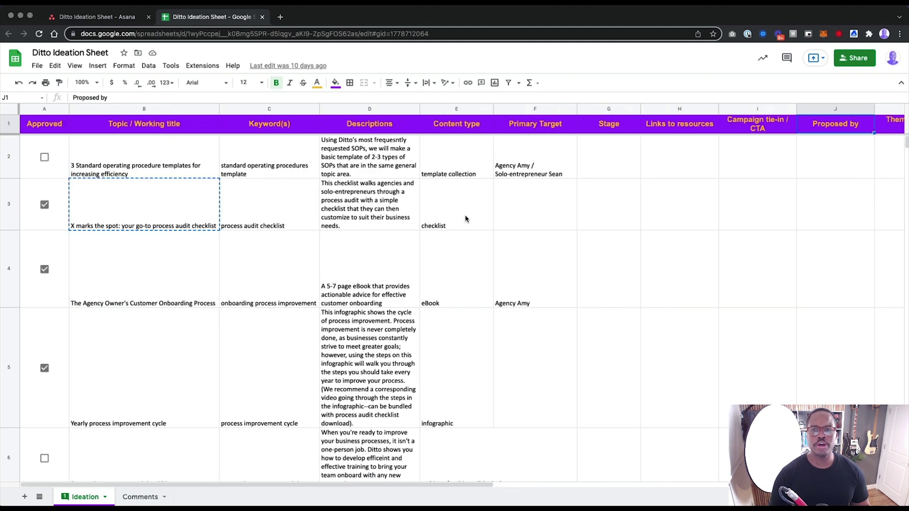
click(71, 17)
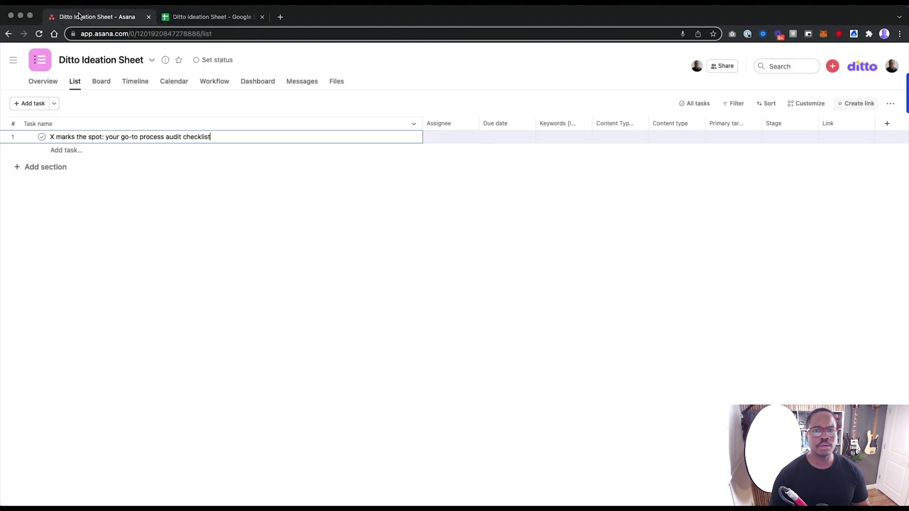
click(527, 123)
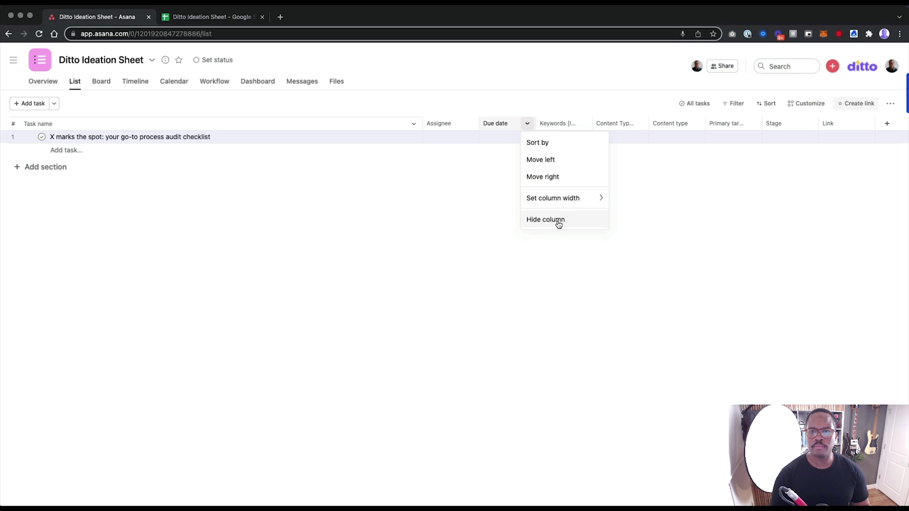
Hide the Due date and Assignee columns and narrow the Task name column.
click(559, 223)
click(527, 123)
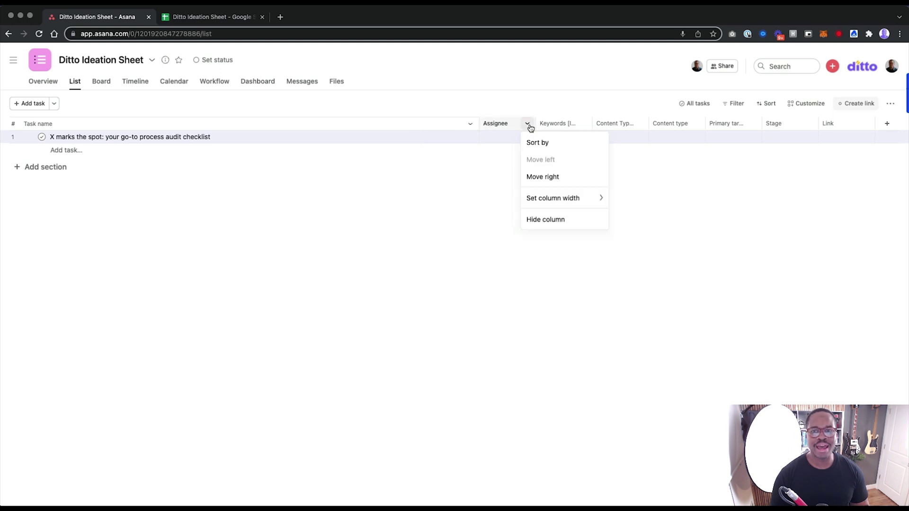
click(545, 220)
drag(536, 132, 263, 137)
Copy the 'process audit checklist' keyword from cell C3 and return to Asana.
click(175, 19)
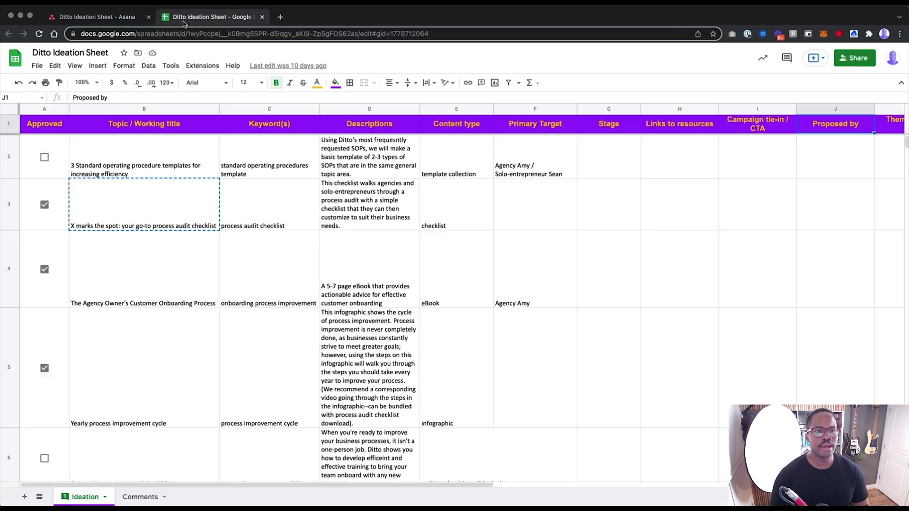
click(270, 211)
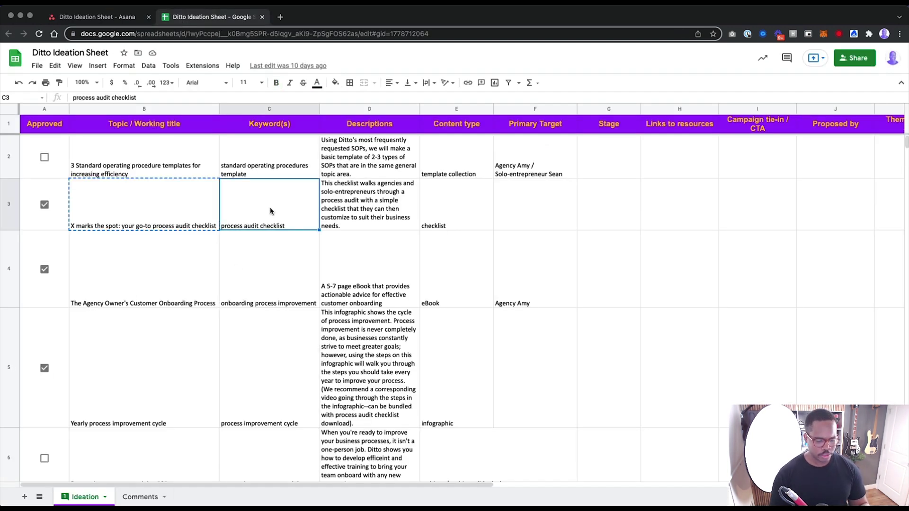
key(super+c)
click(76, 14)
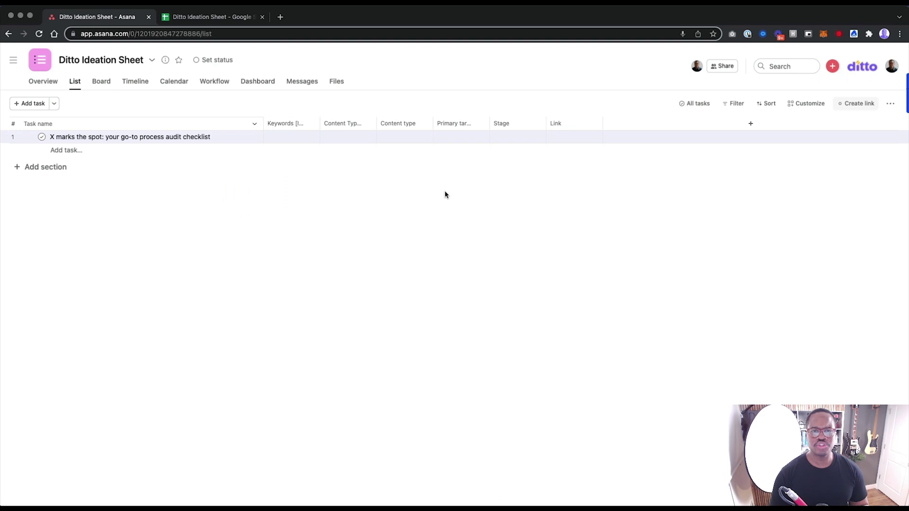
Set the first task's Keywords to 'process audit checklist, kw 2, kw 3, kw 4'.
click(285, 137)
key(super+v)
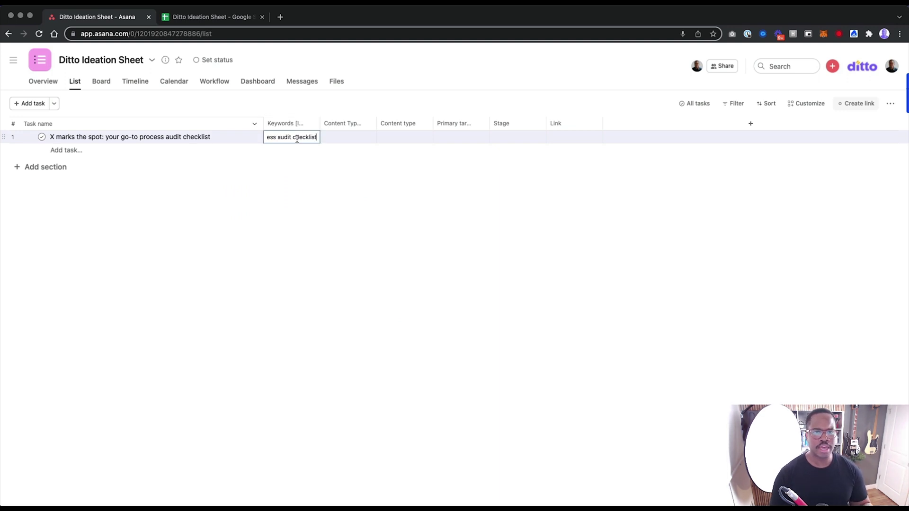
click(191, 19)
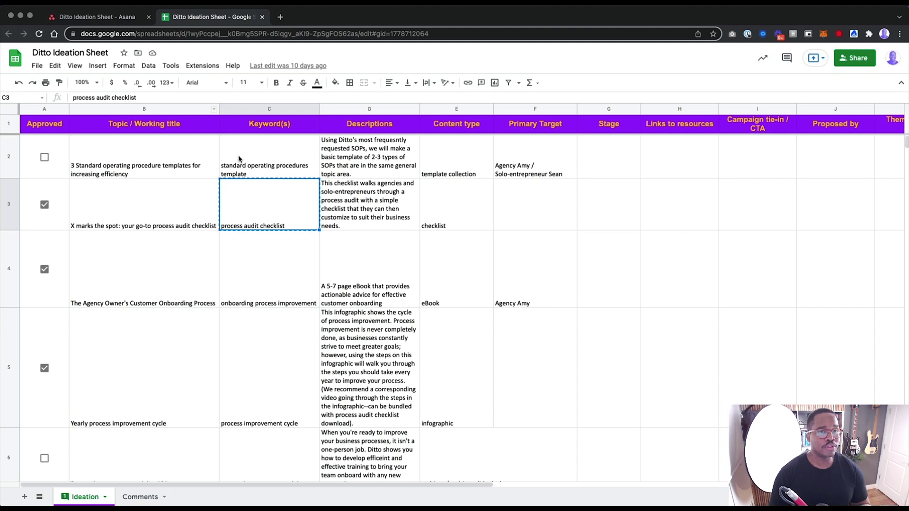
click(119, 19)
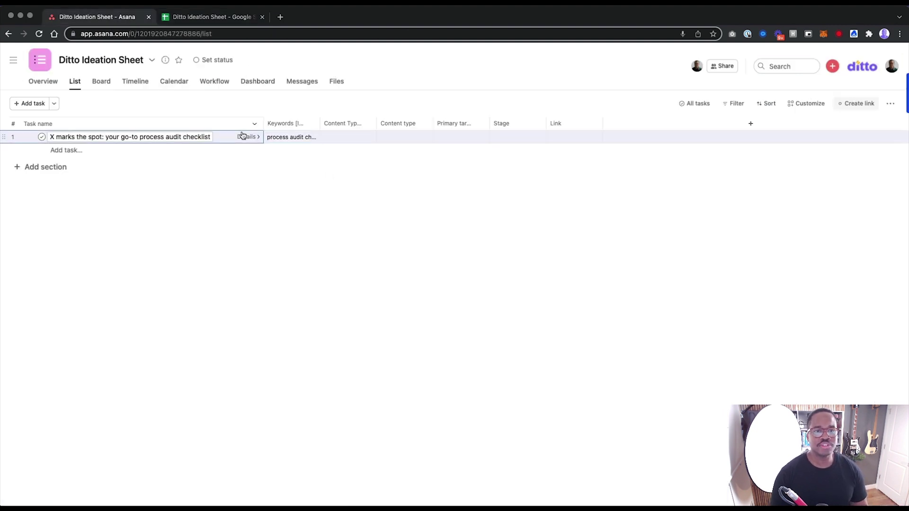
click(243, 137)
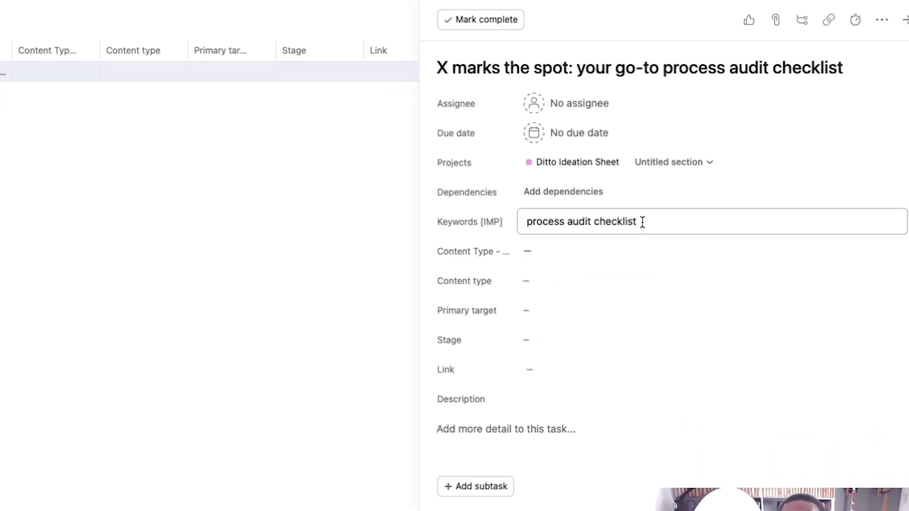
click(717, 231)
text(, k)
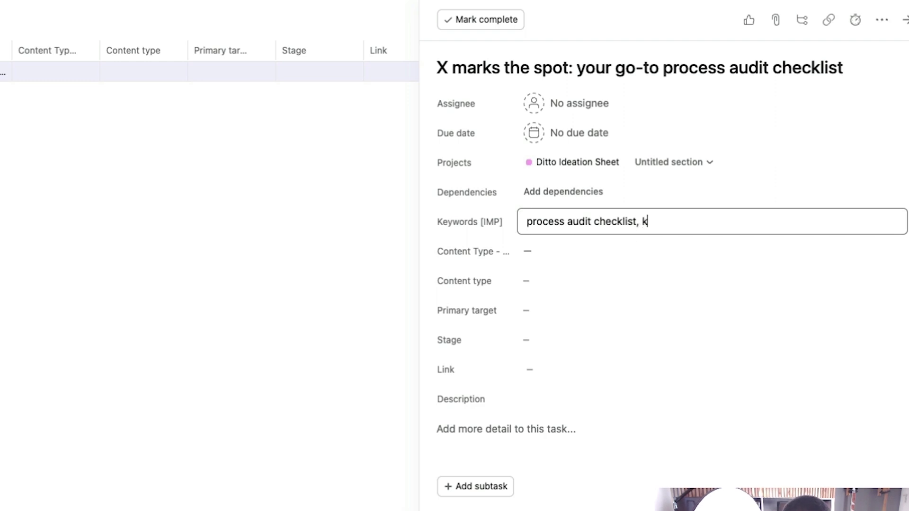
text(w 2, kw 3)
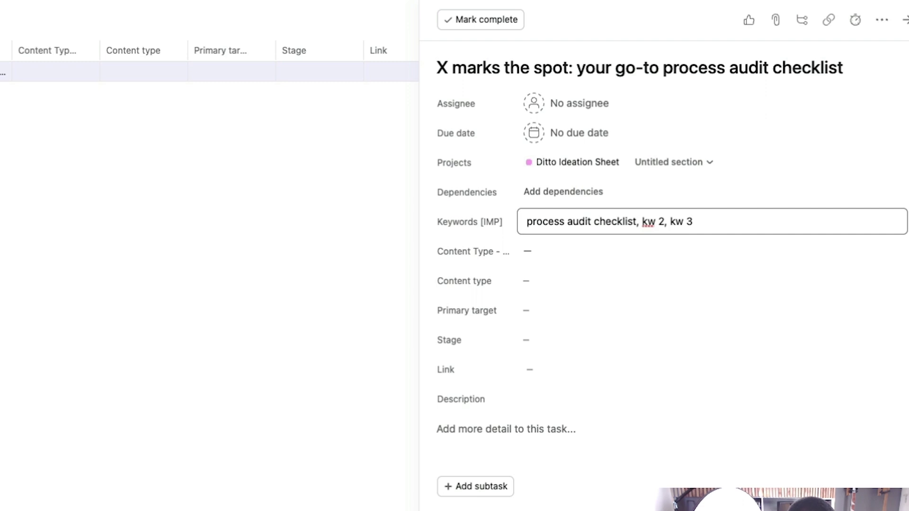
text(, kw 4)
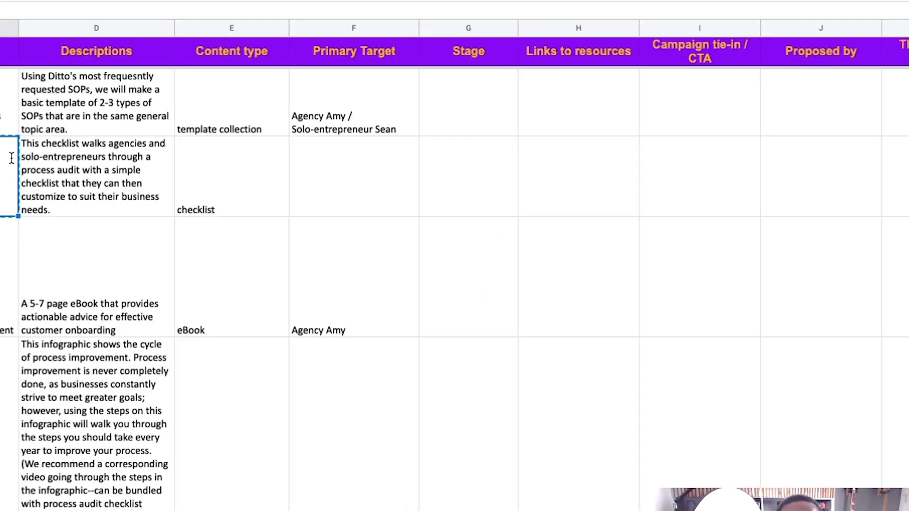
Paste the checklist description from cell D3 into the task's Description.
click(93, 197)
key(ctrl+c)
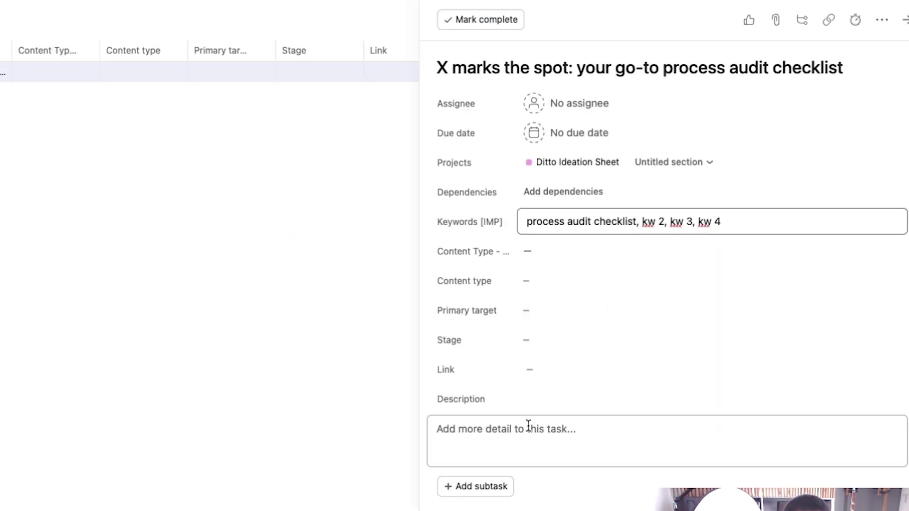
click(529, 425)
key(ctrl+v)
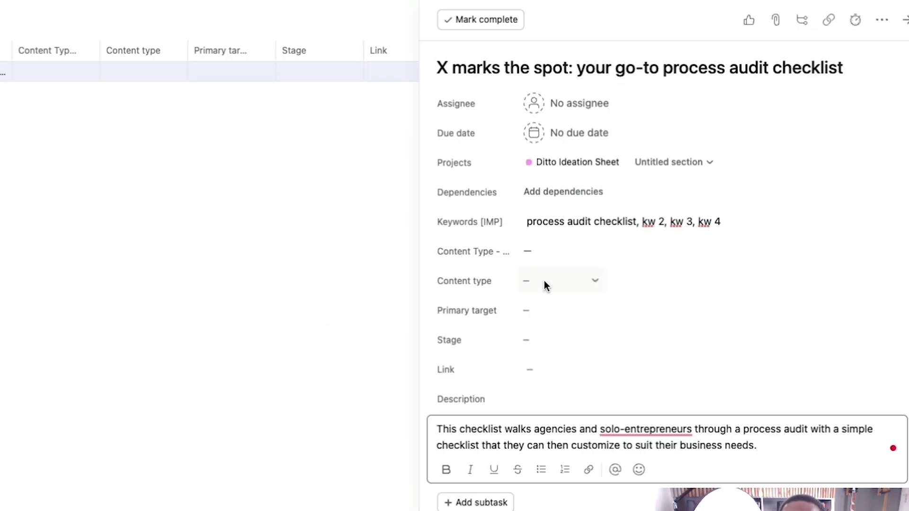
Set the task's Content type to Checklist and eBook only.
click(544, 281)
click(573, 316)
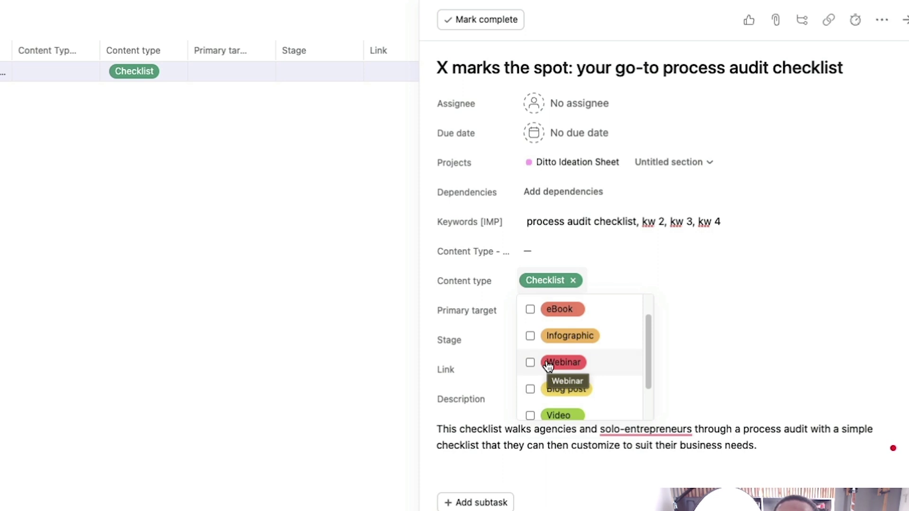
click(548, 366)
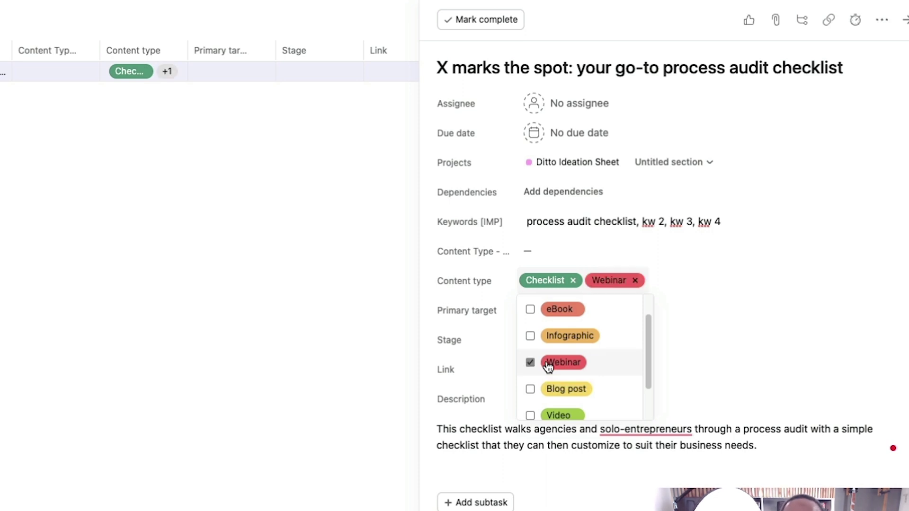
click(547, 365)
click(531, 339)
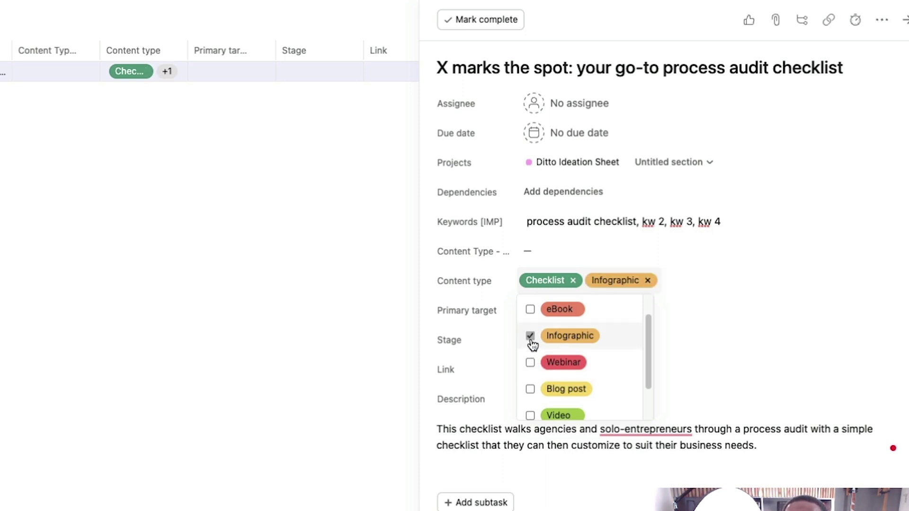
click(531, 342)
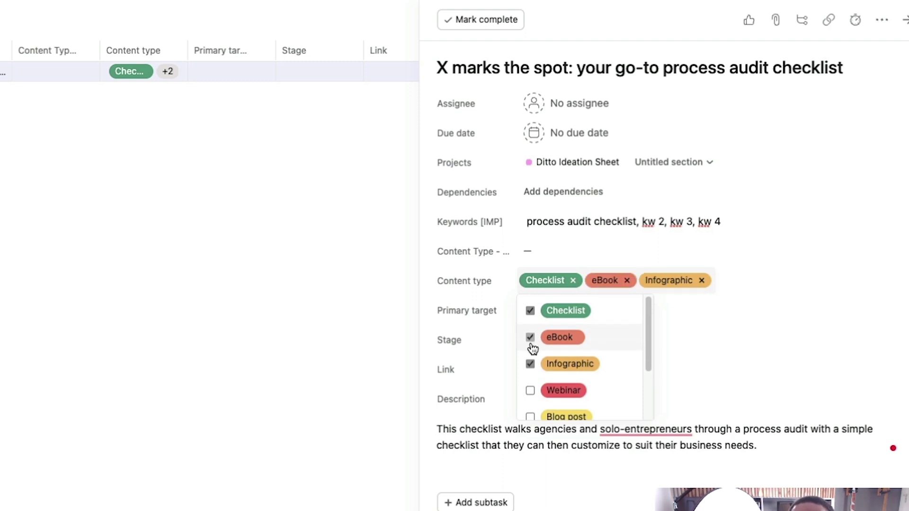
click(531, 365)
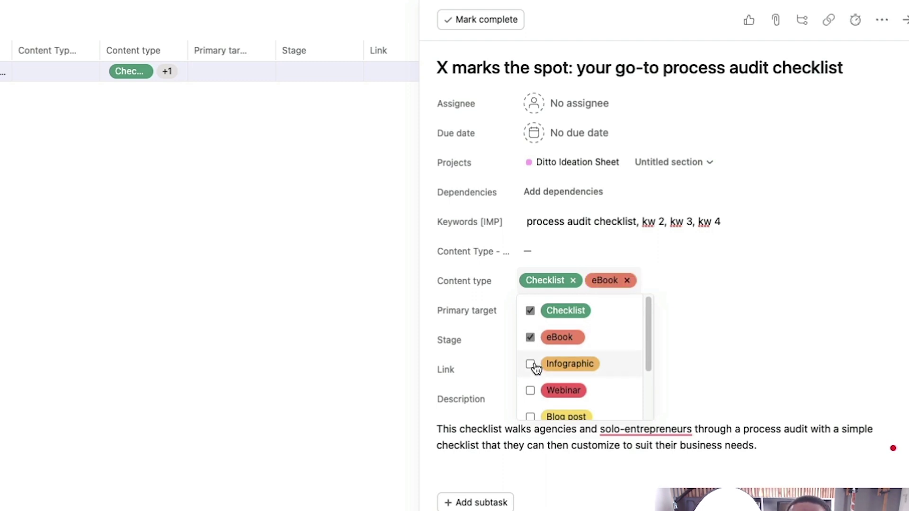
click(428, 340)
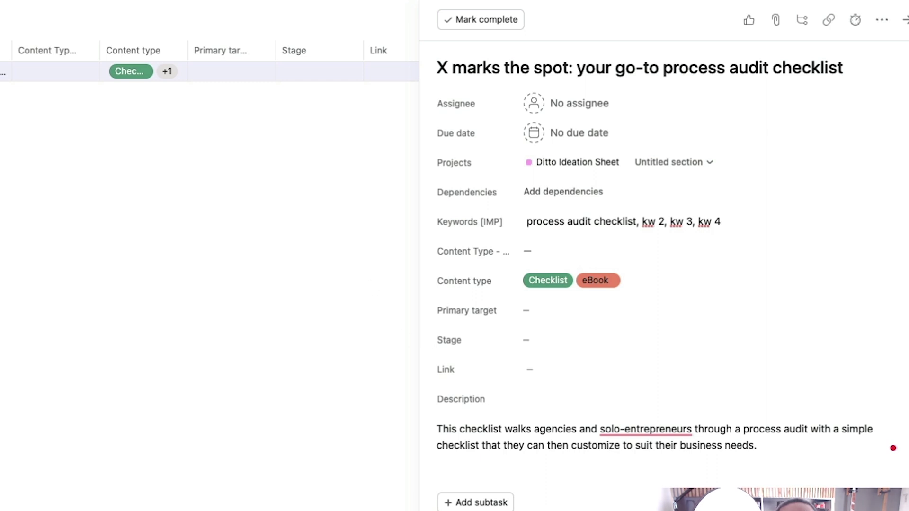
click(551, 312)
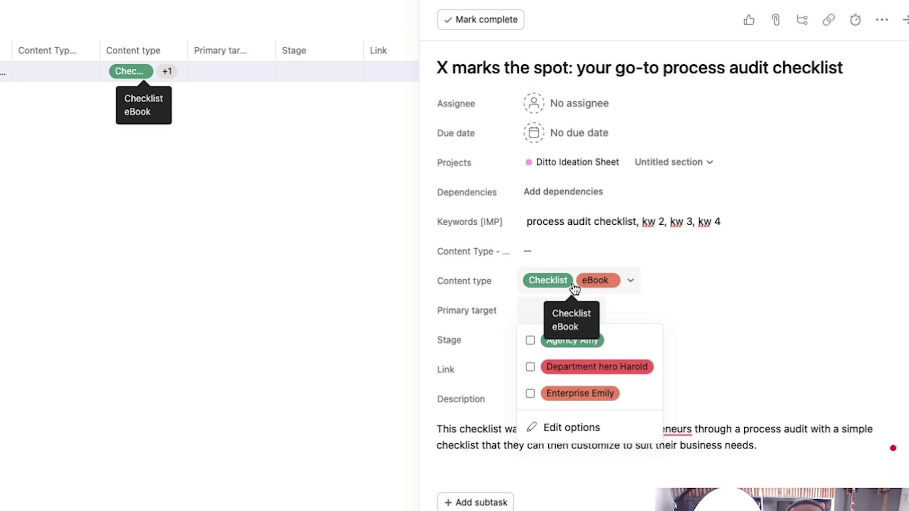
Target the task at Agency Amy and Department hero Harold, widening the Content type and Primary target columns.
click(530, 368)
click(530, 342)
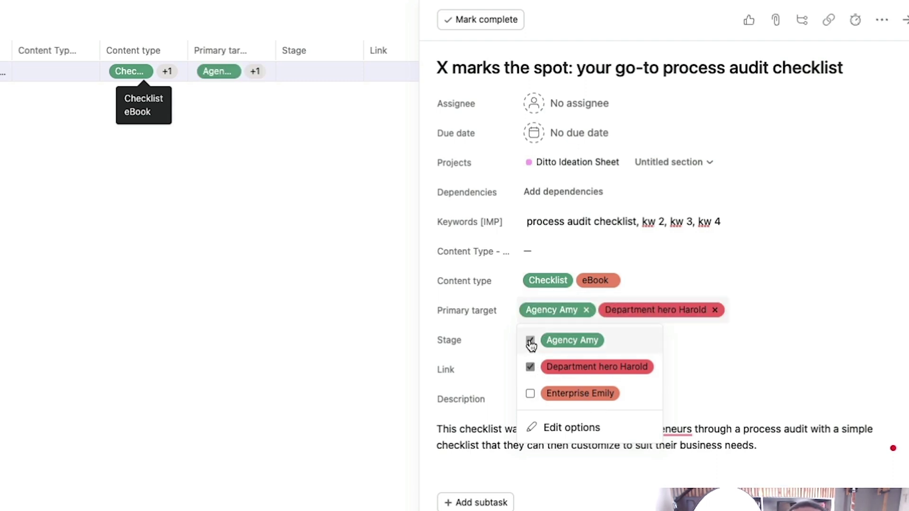
click(429, 346)
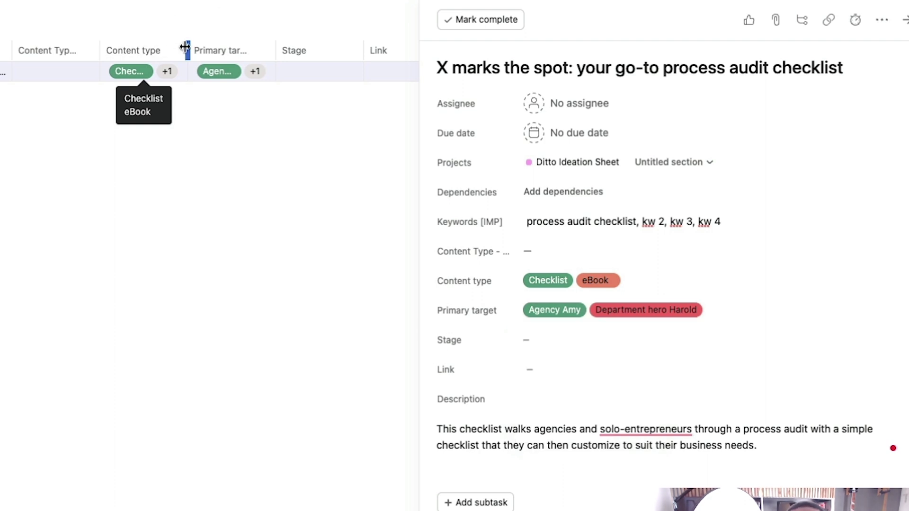
drag(185, 47, 267, 48)
drag(355, 50, 414, 50)
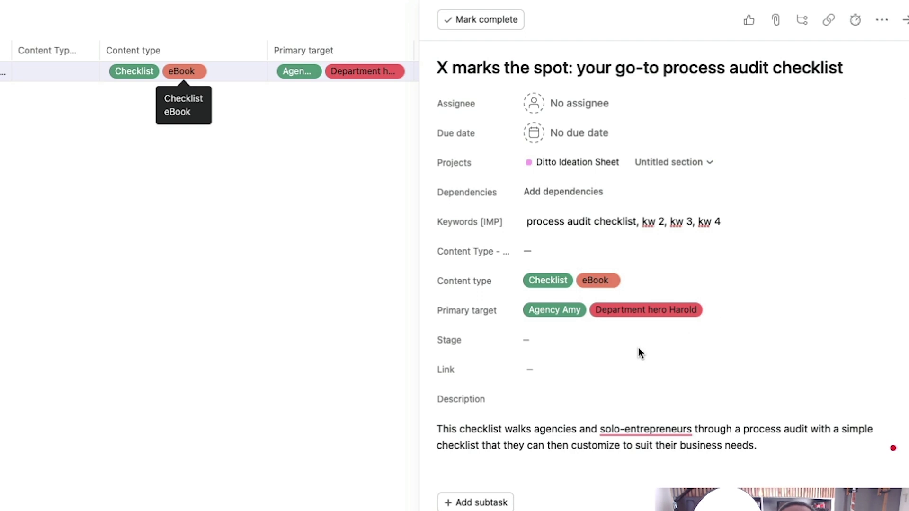
Close the details pane and remove the Content Type - Ditto field from the project.
click(201, 295)
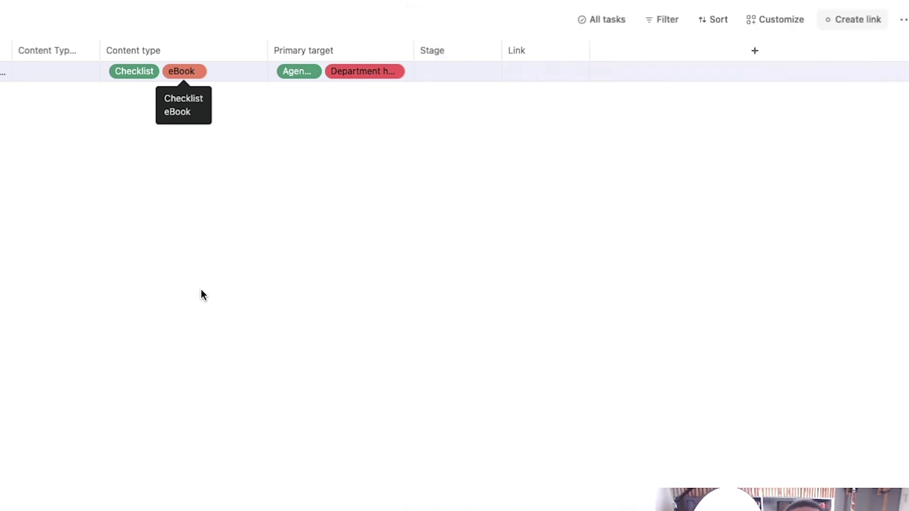
click(56, 76)
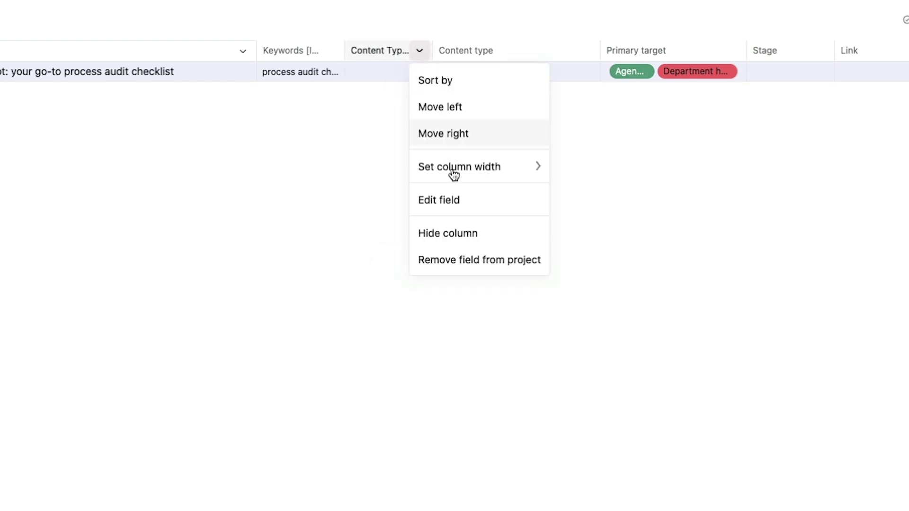
click(451, 263)
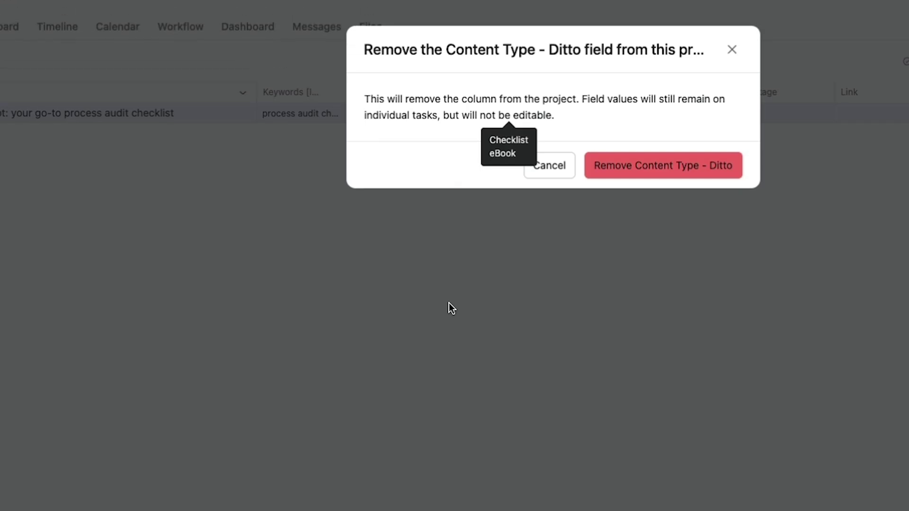
Confirm the Content Type - Ditto removal and widen the Keywords column to show all keywords.
click(652, 204)
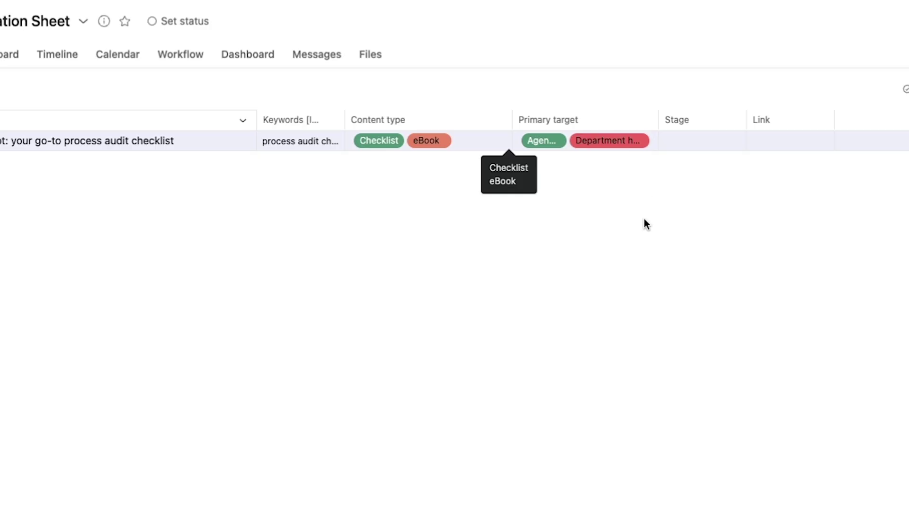
drag(344, 120, 435, 130)
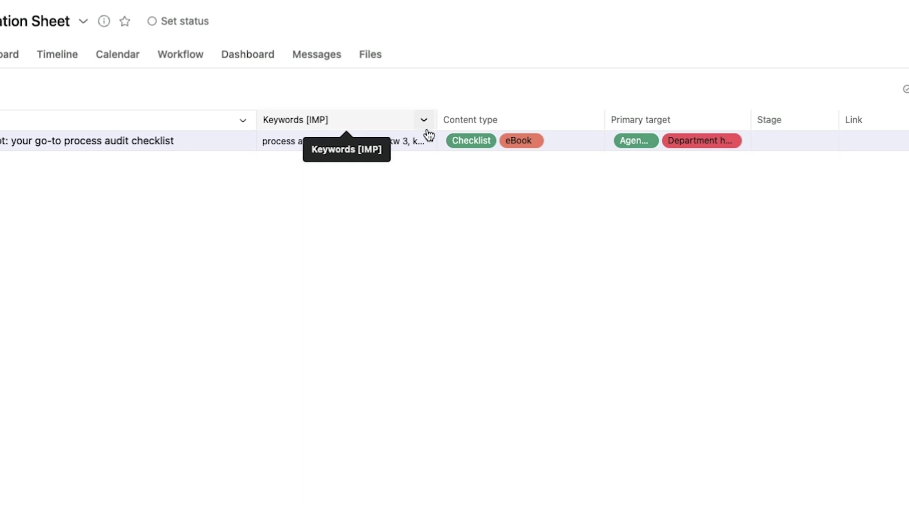
drag(436, 121, 479, 118)
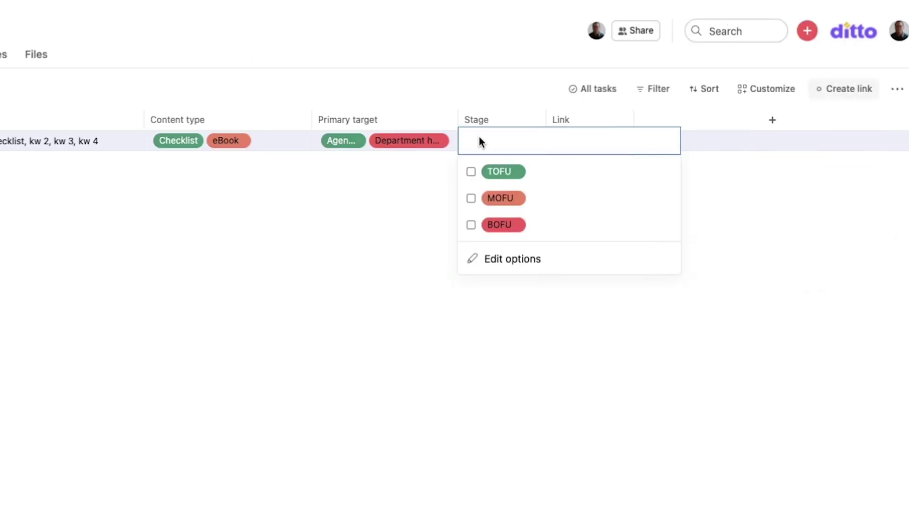
Set the task's Stage to TOFU and paste the ideation sheet's URL into Link.
click(471, 171)
click(407, 194)
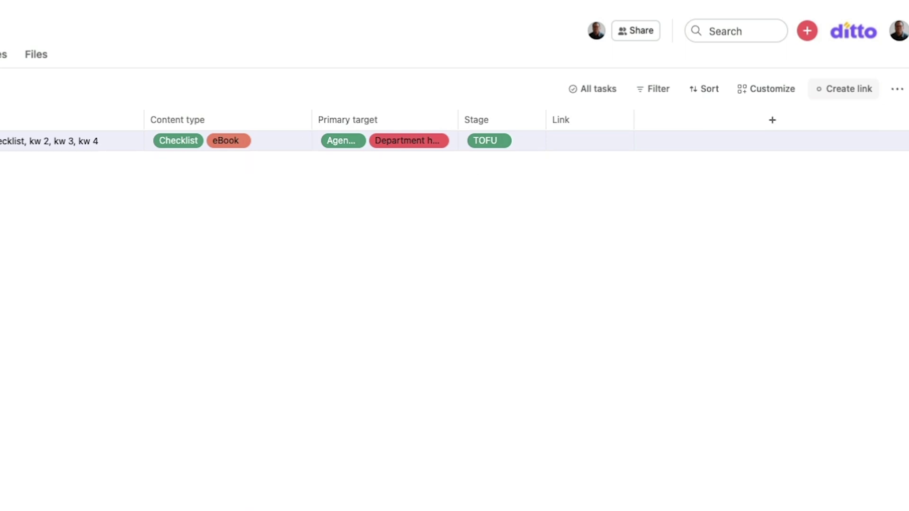
click(566, 142)
key(super+v)
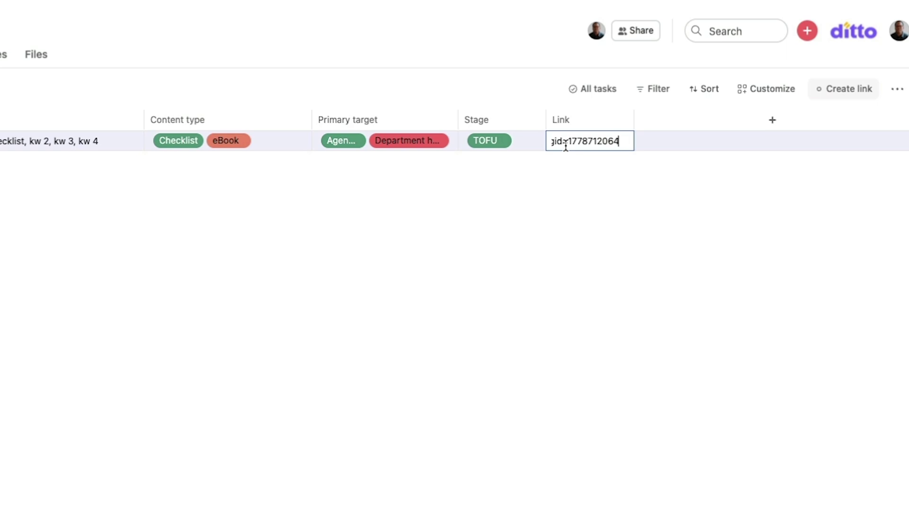
click(184, 319)
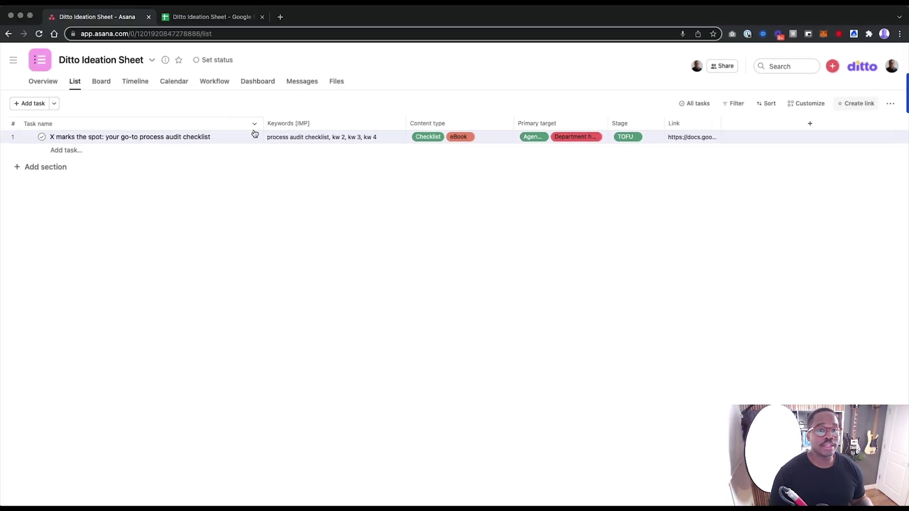
click(222, 18)
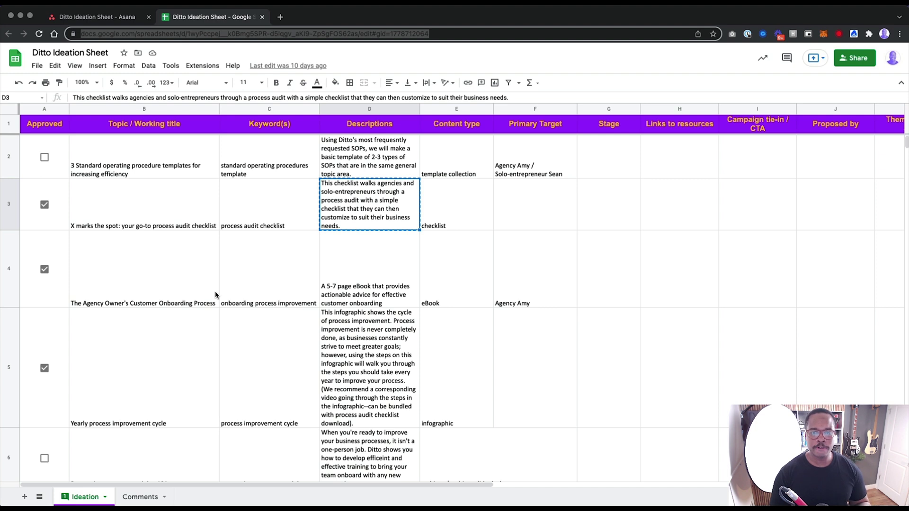
Add a new task named 'Yearly process improvement cycle', copied from the sheet.
click(107, 398)
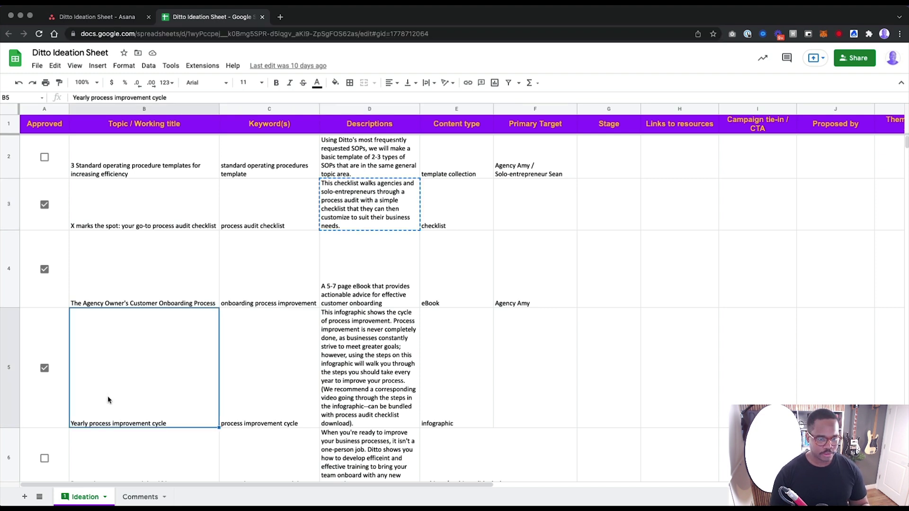
key(ctrl+c)
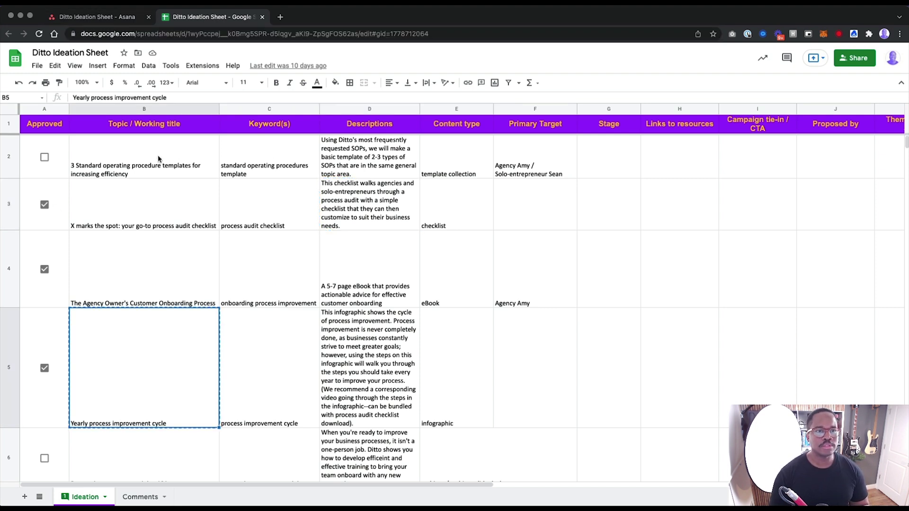
click(120, 16)
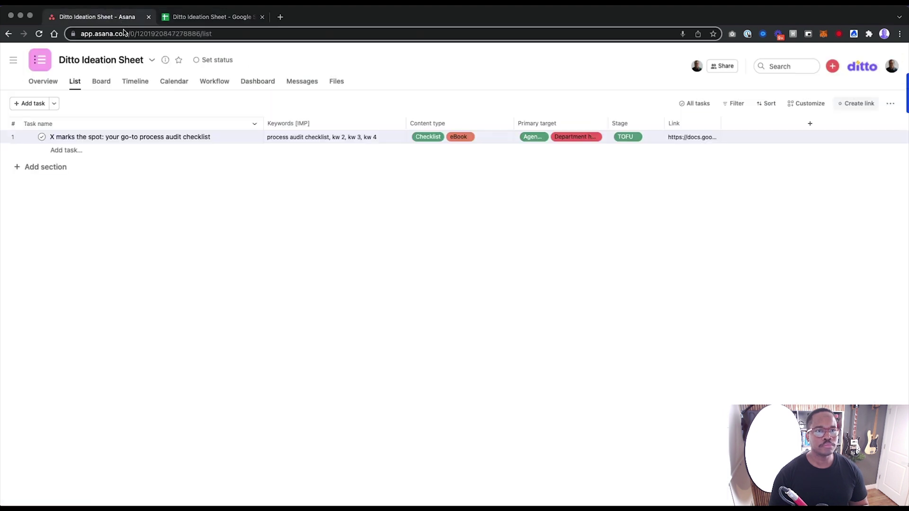
click(141, 137)
key(Return)
key(super+v)
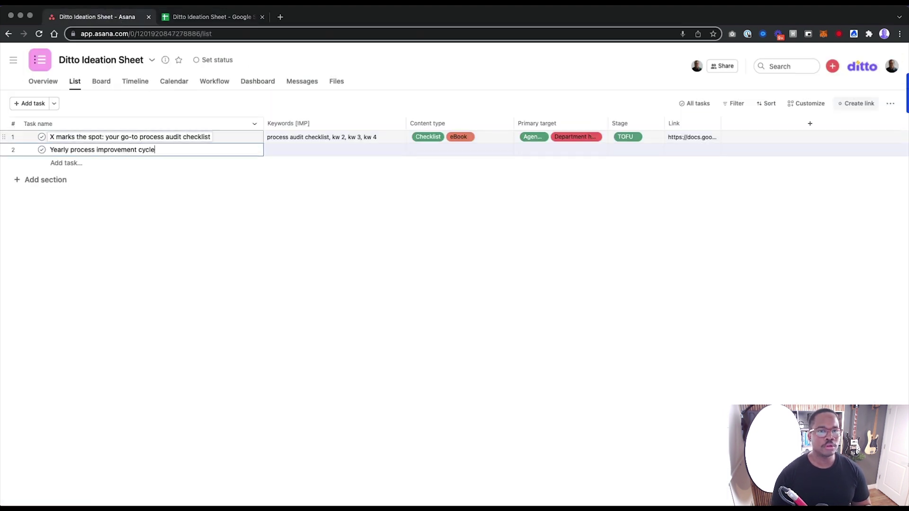
Set the new task's Keywords to 'process improvement cycle' from cell C5.
click(183, 19)
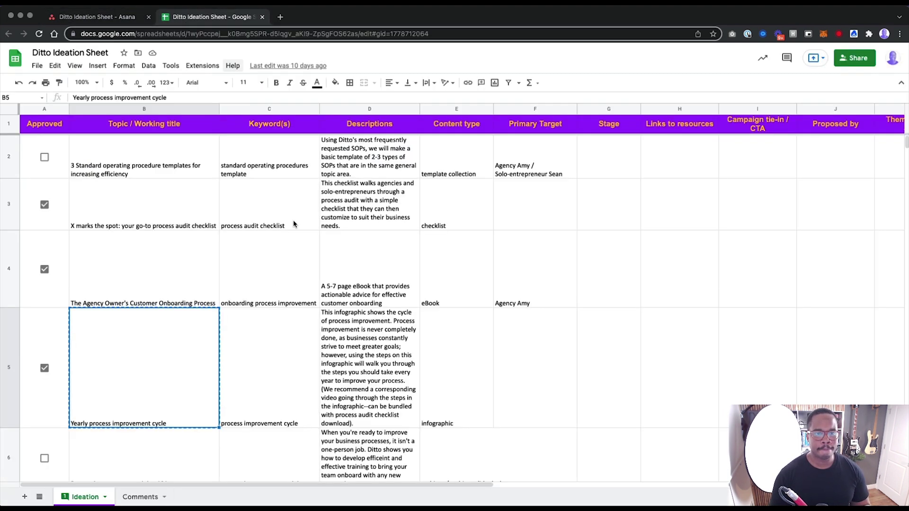
click(268, 361)
key(super+c)
click(120, 17)
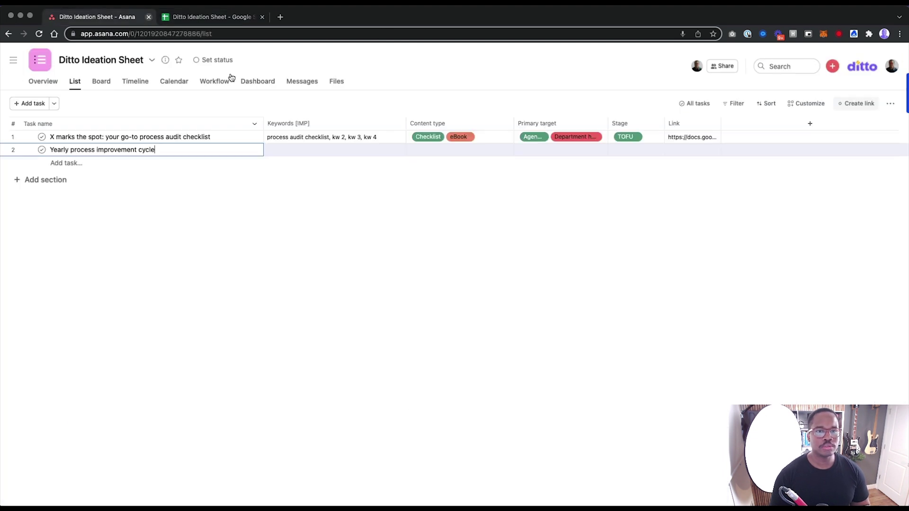
click(325, 150)
key(super+v)
key(Return)
Give the new task Content type Infographic and paste the infographic description from D5.
click(197, 18)
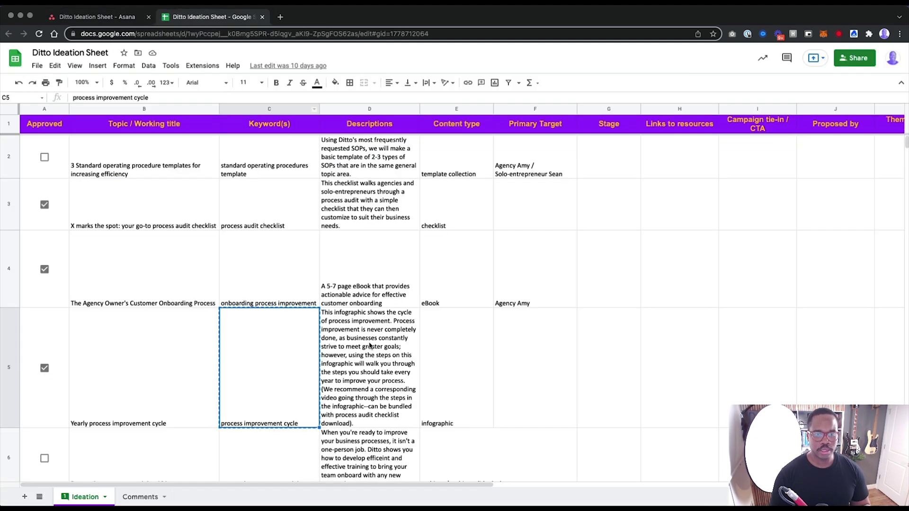
click(365, 376)
key(super+c)
click(95, 17)
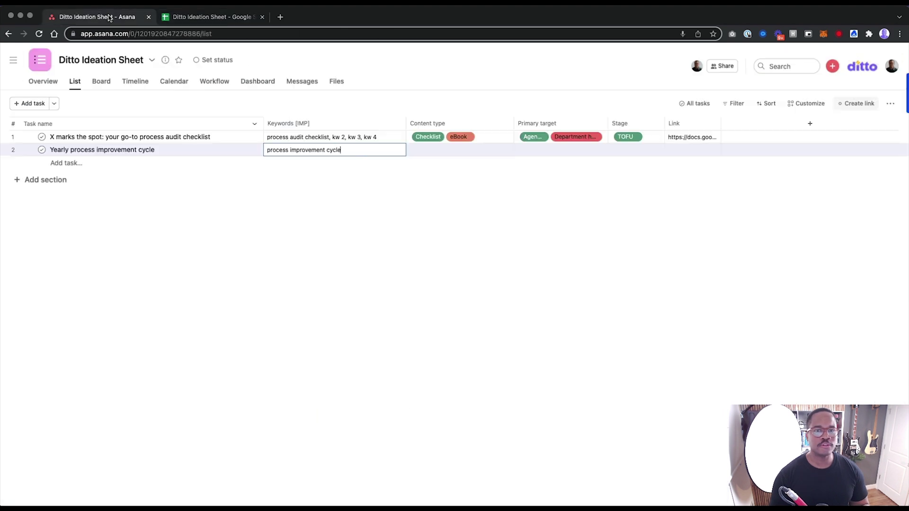
click(460, 153)
click(521, 204)
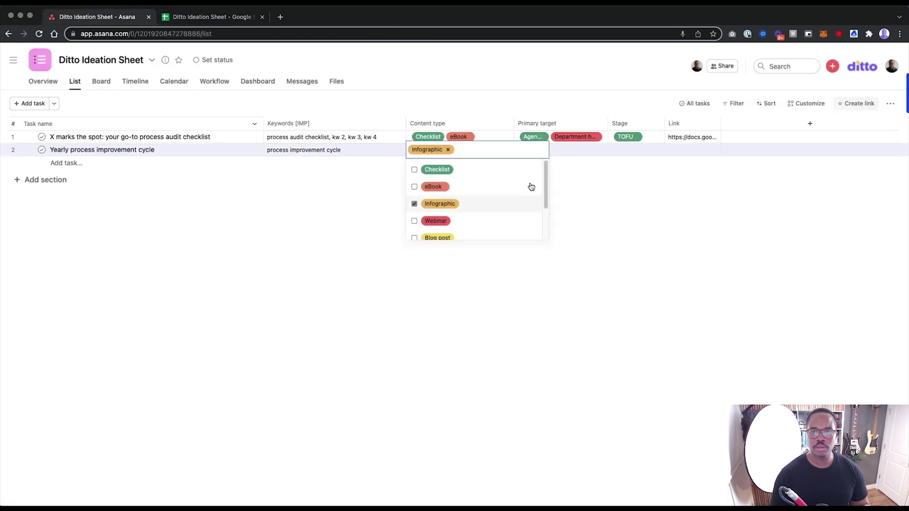
click(259, 149)
click(258, 150)
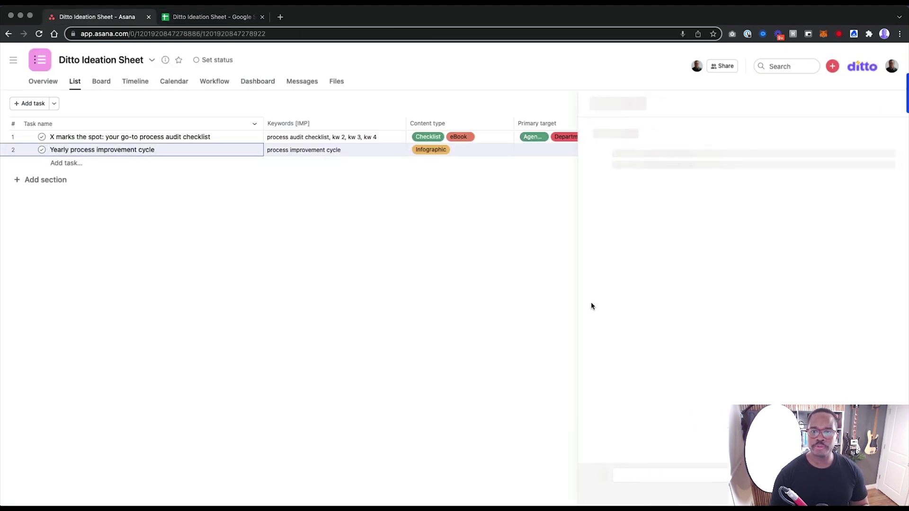
click(638, 348)
key(super+v)
Set the new task's Primary target to Enterprise Emily, Stage to BOFU, and paste the sheet link.
click(545, 150)
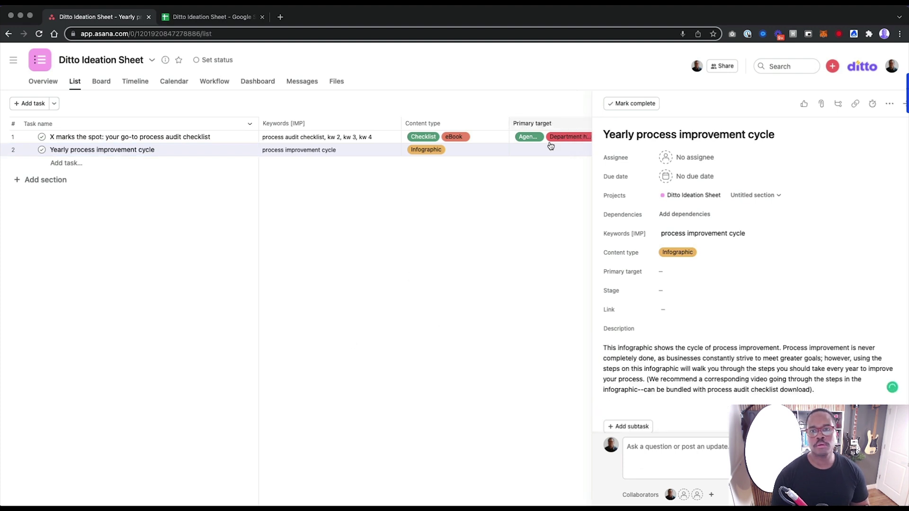
click(545, 150)
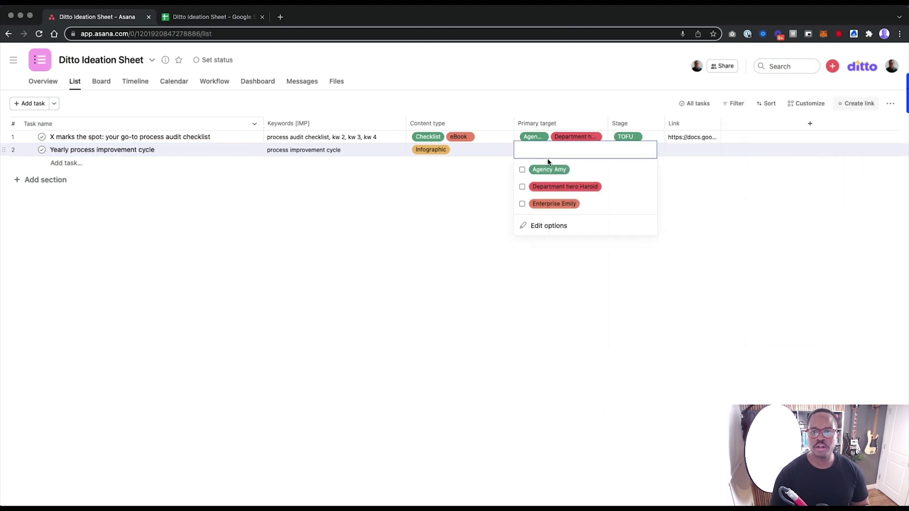
click(520, 204)
click(563, 206)
click(629, 150)
click(629, 150)
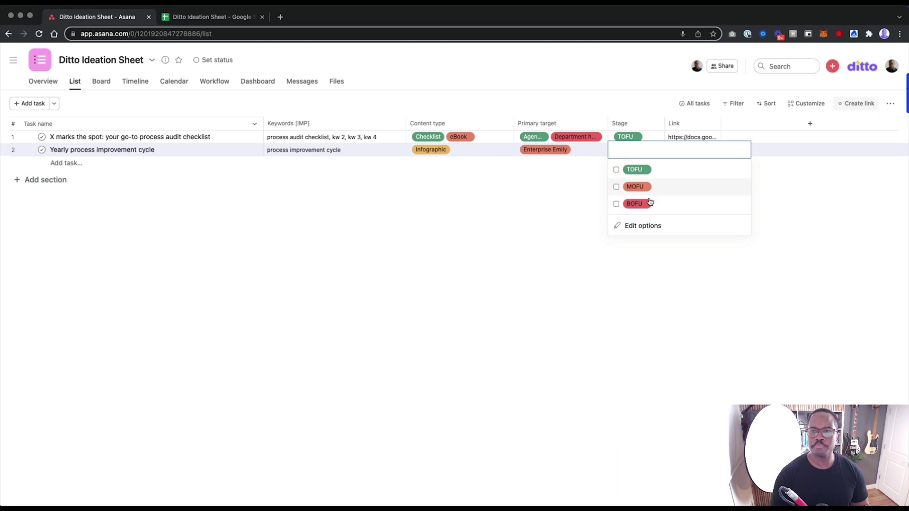
click(632, 203)
click(671, 137)
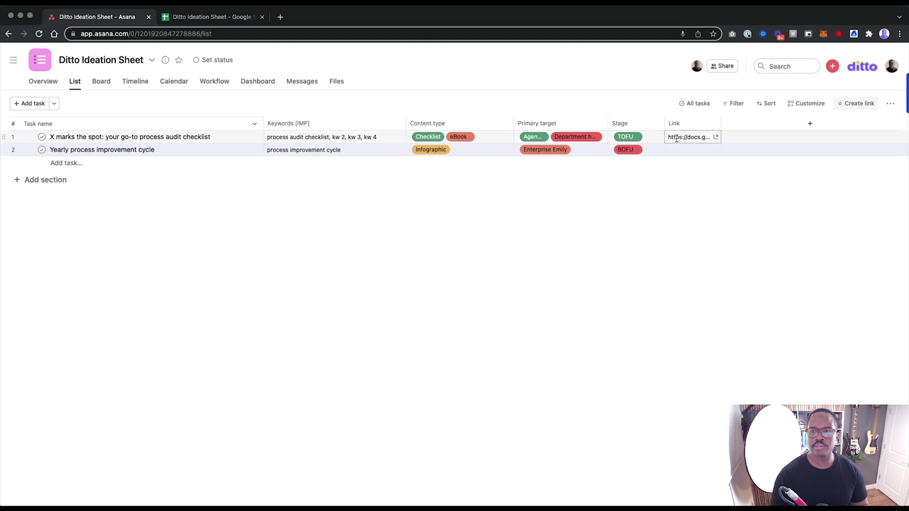
click(692, 150)
key(ctrl+v)
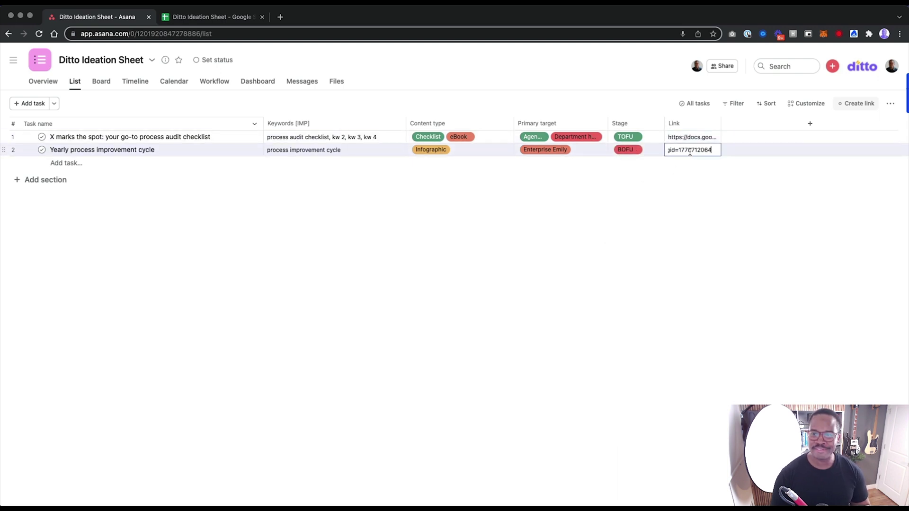
key(Return)
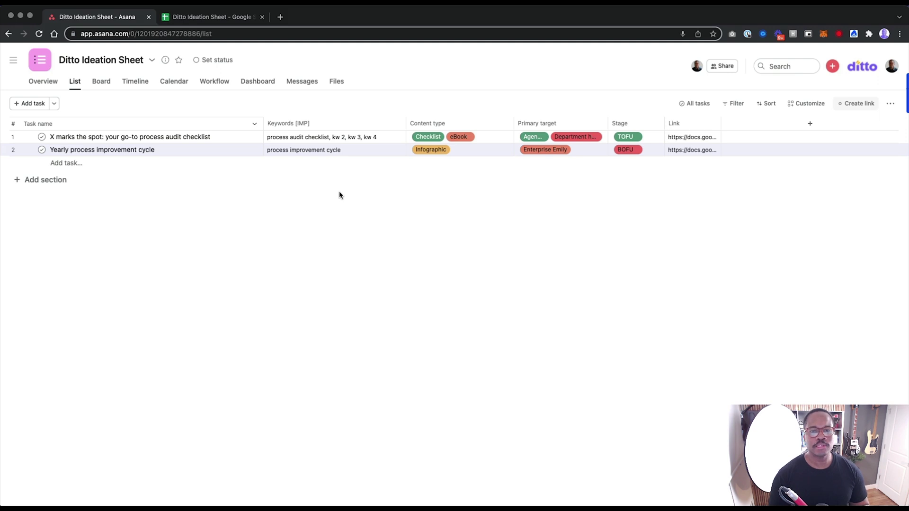
Reduce the first task to Checklist content type and Agency Amy as its only target.
click(491, 143)
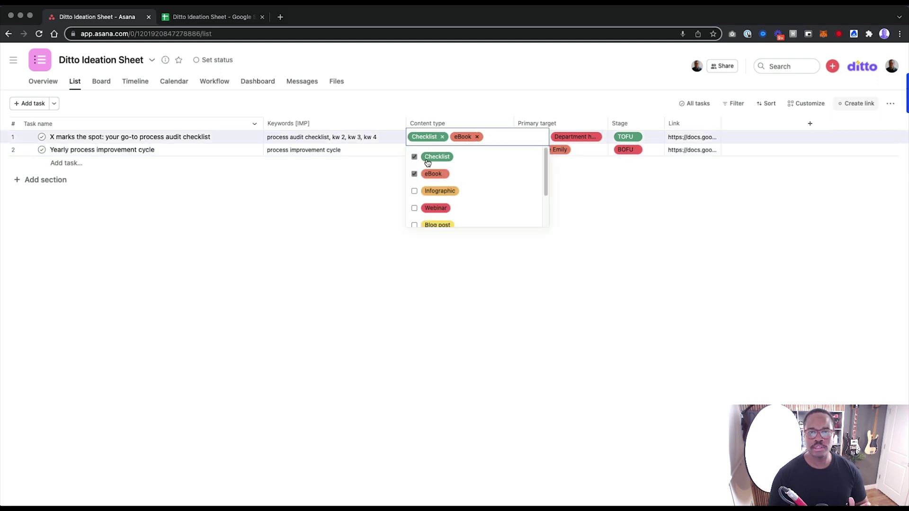
click(416, 174)
click(383, 187)
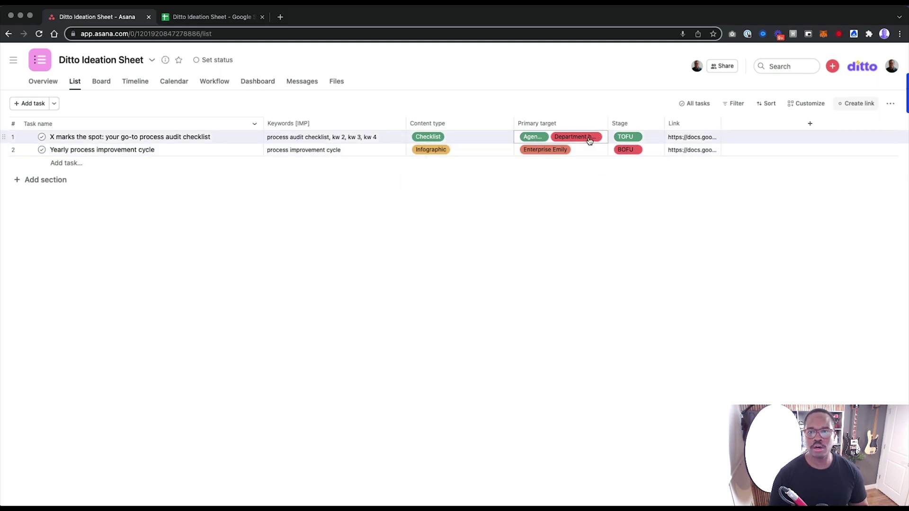
click(604, 139)
click(564, 174)
click(545, 242)
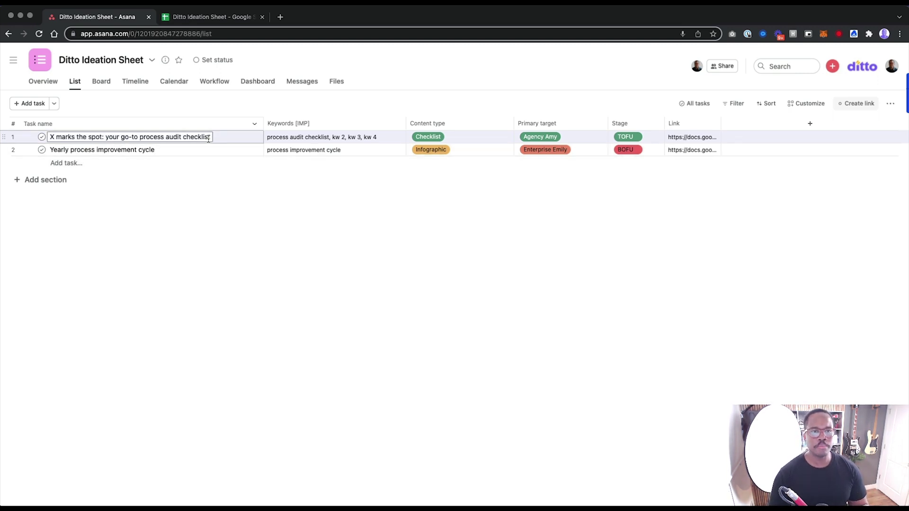
shift+click(189, 149)
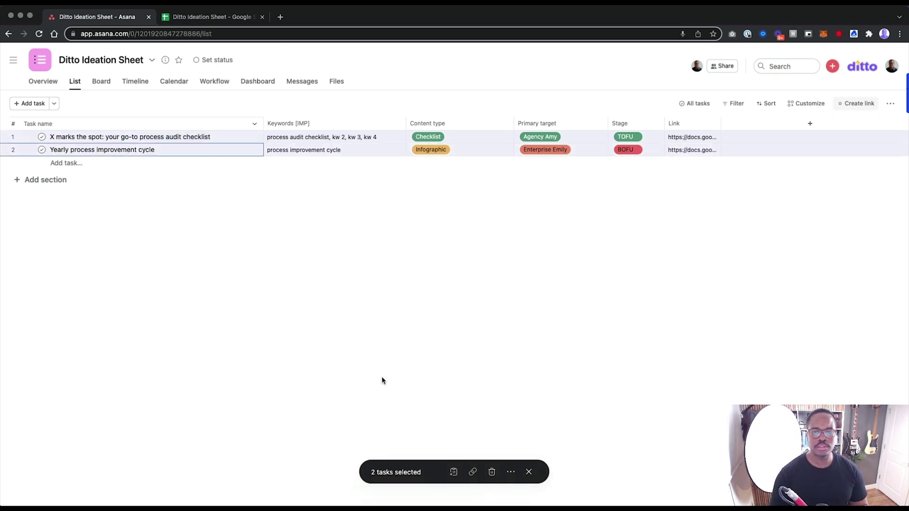
Convert both selected tasks into approval requests.
click(510, 472)
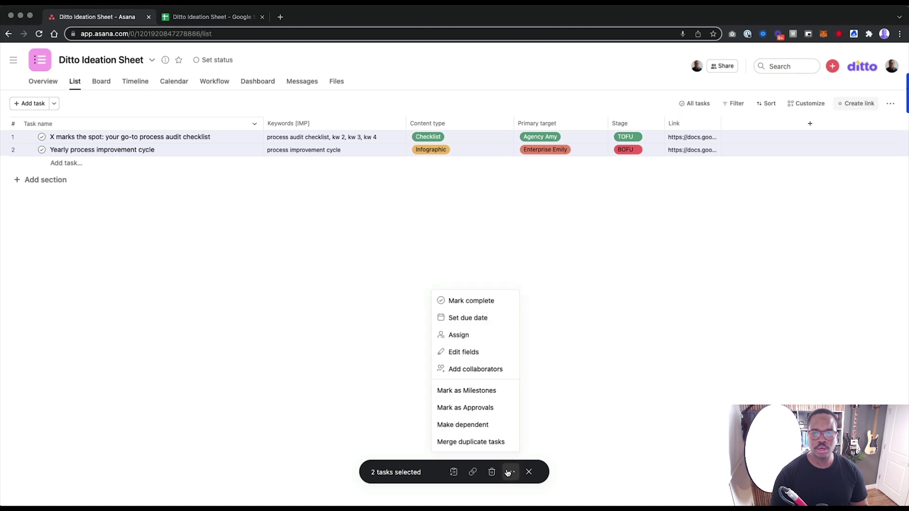
click(464, 407)
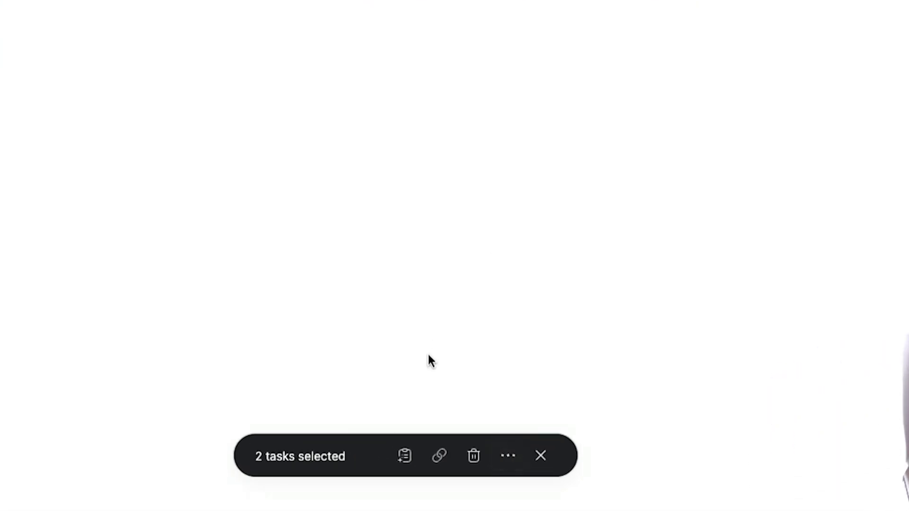
click(213, 17)
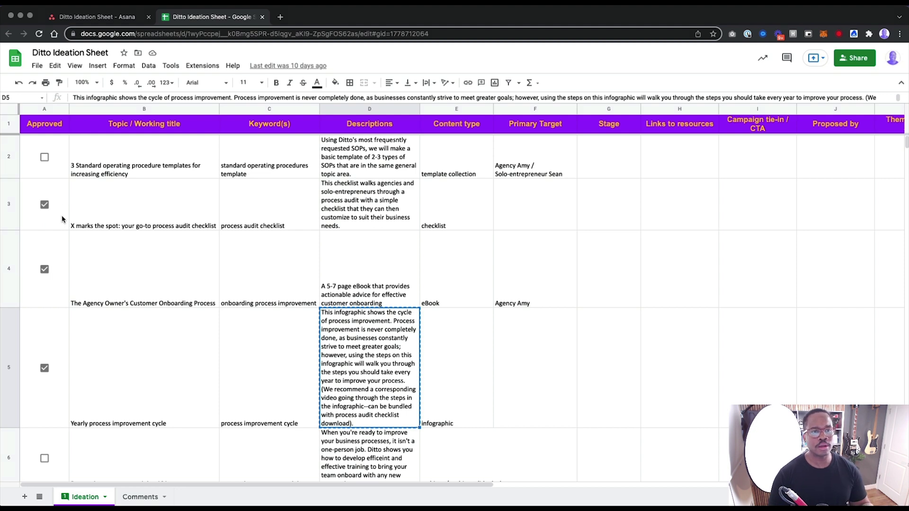
click(118, 17)
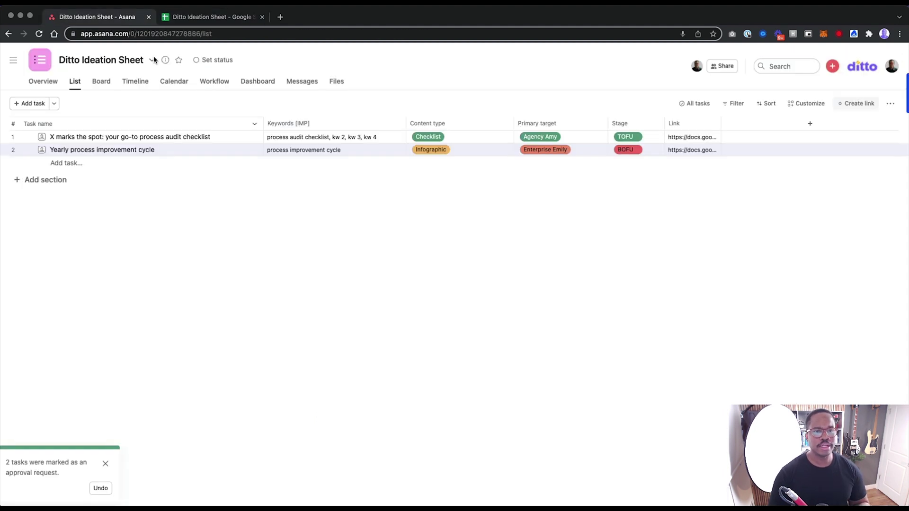
Assign the first task to a teammate found through the assignee search.
click(212, 136)
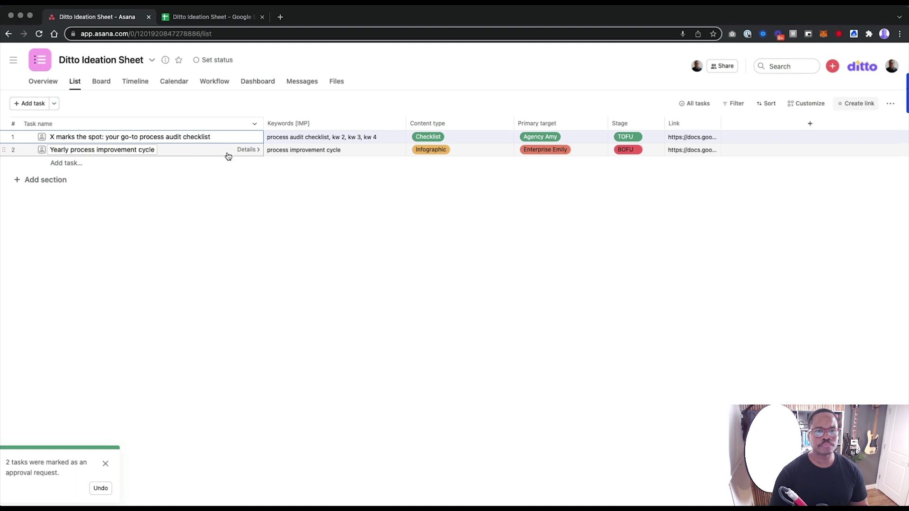
click(244, 137)
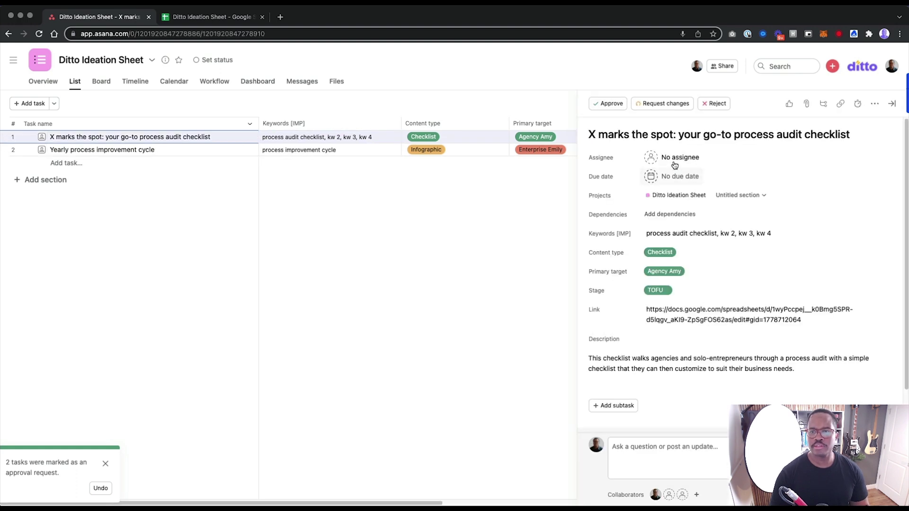
click(687, 162)
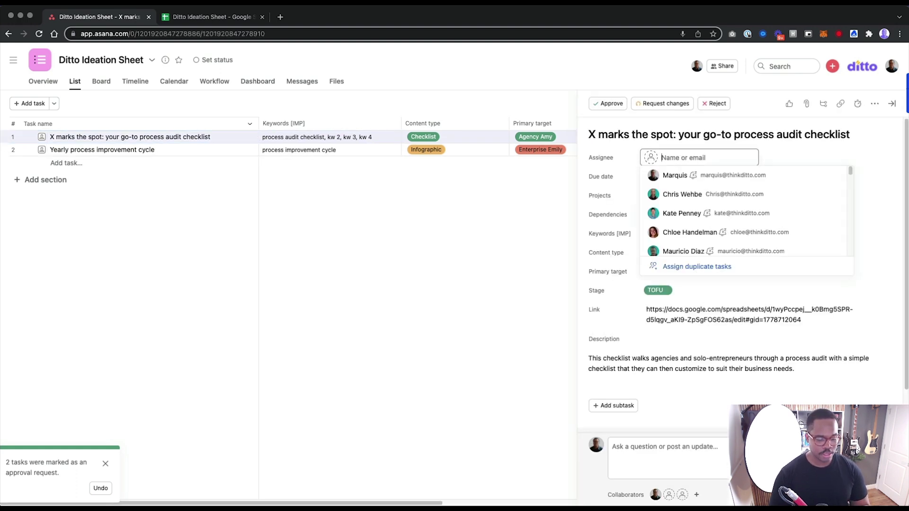
text(ma)
click(675, 176)
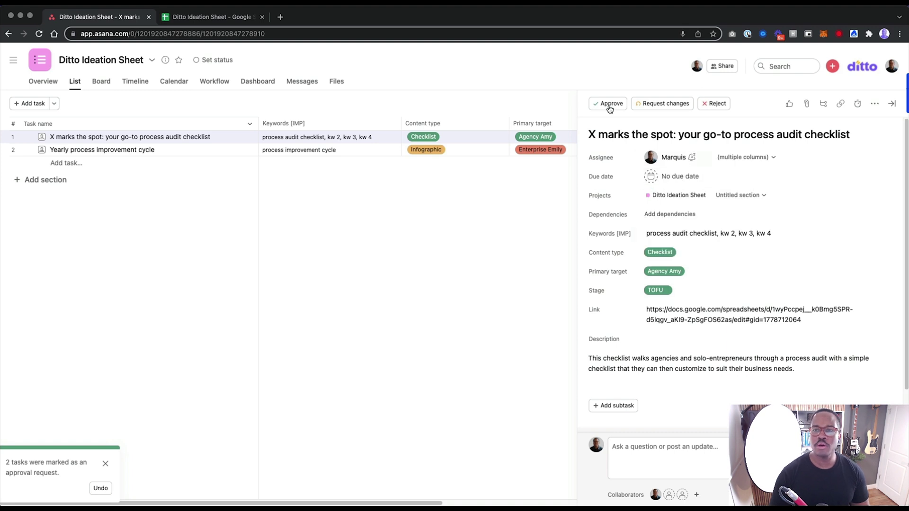
scroll(636, 215, down, 2)
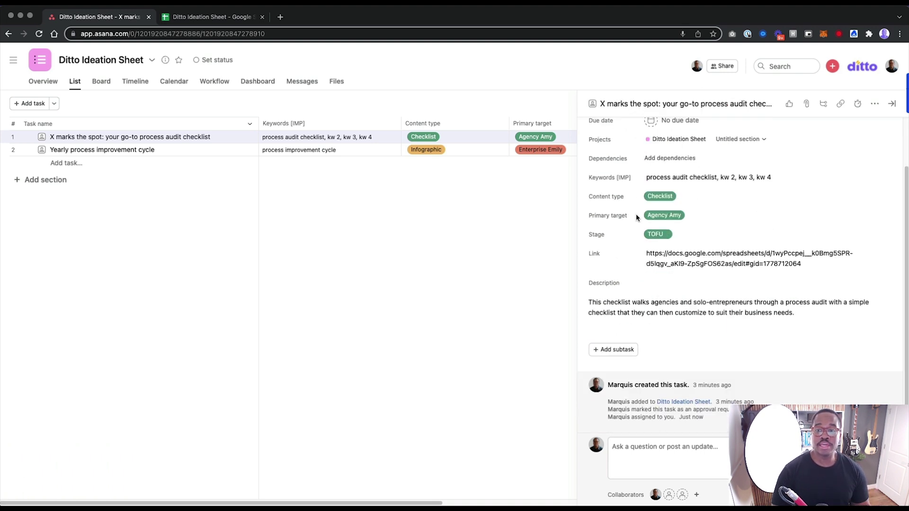
click(411, 310)
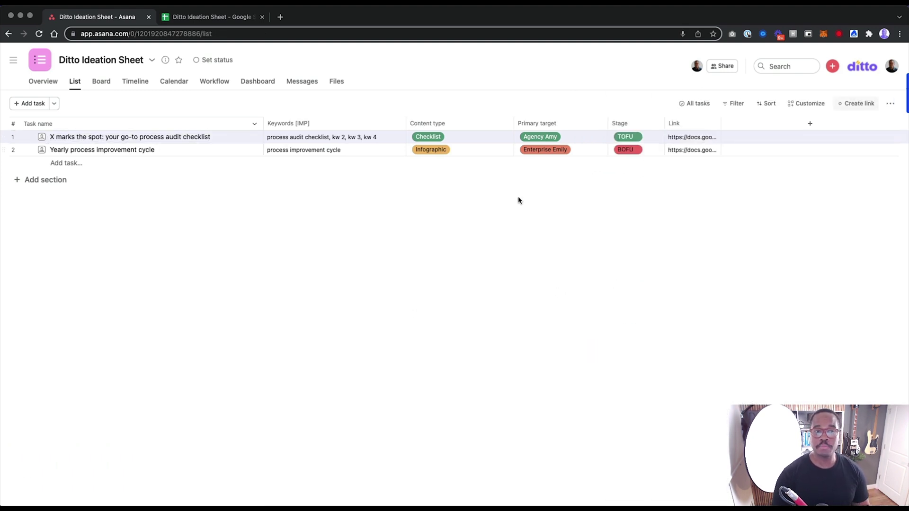
Compare the process audit checklist task's details with the spreadsheet, then close the pane.
click(244, 137)
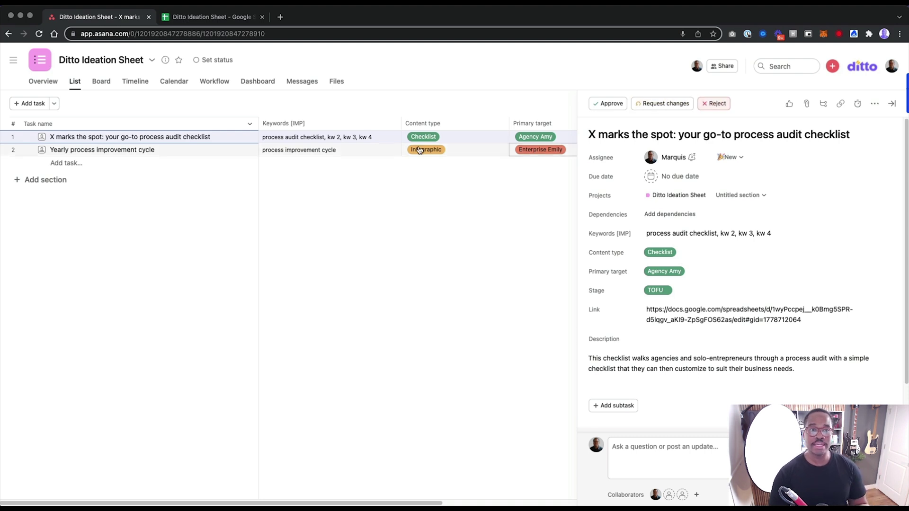
click(239, 16)
scroll(127, 203, down, 20)
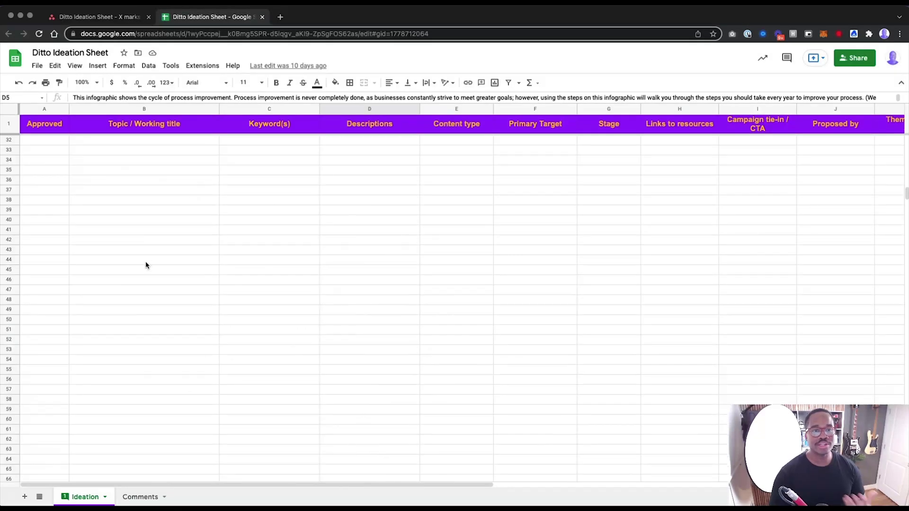
scroll(147, 265, up, 10)
scroll(153, 285, up, 10)
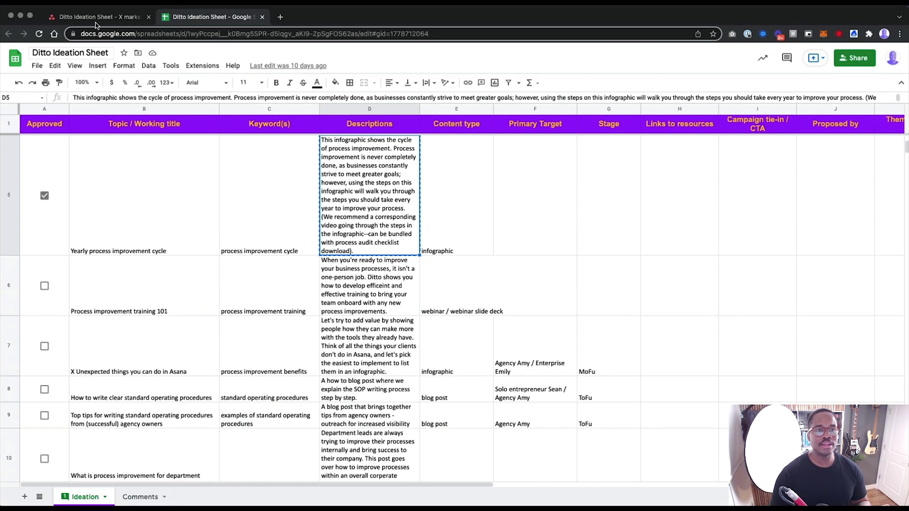
click(96, 21)
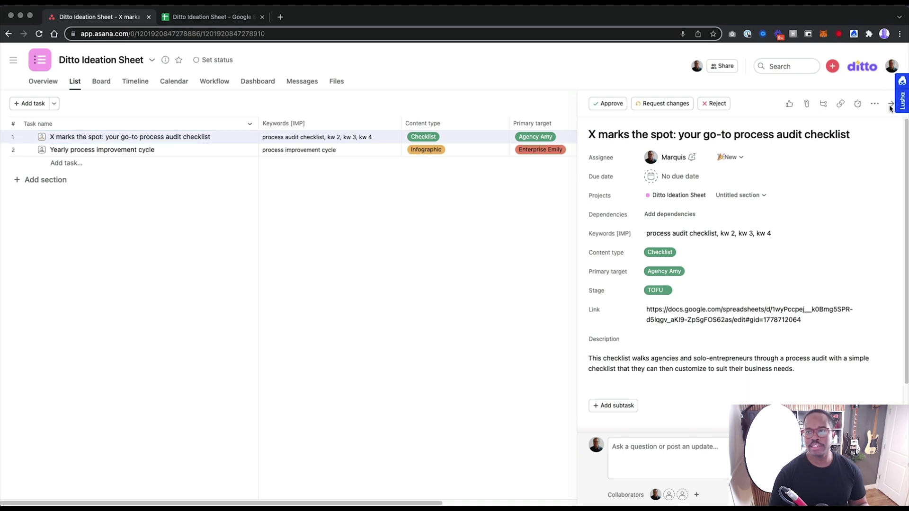
key(Escape)
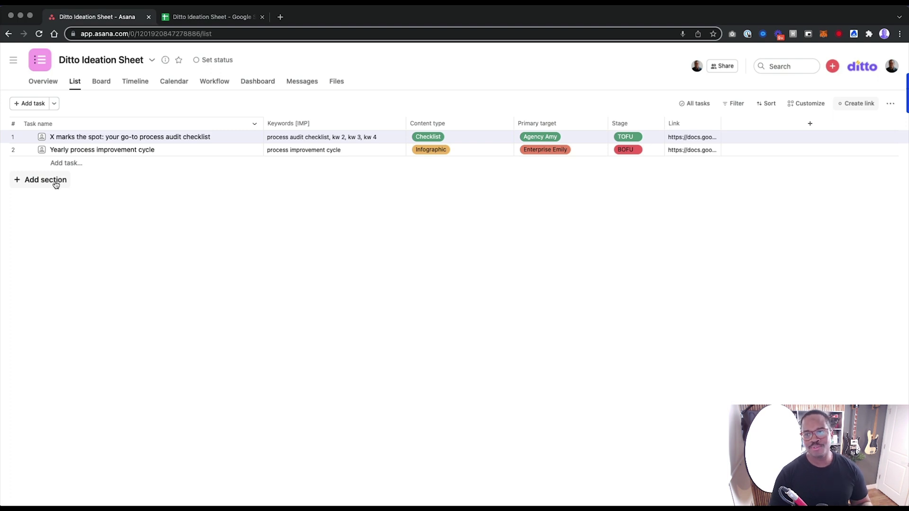
Sort the list by Content type, then switch to Due Date and add a new section.
click(766, 105)
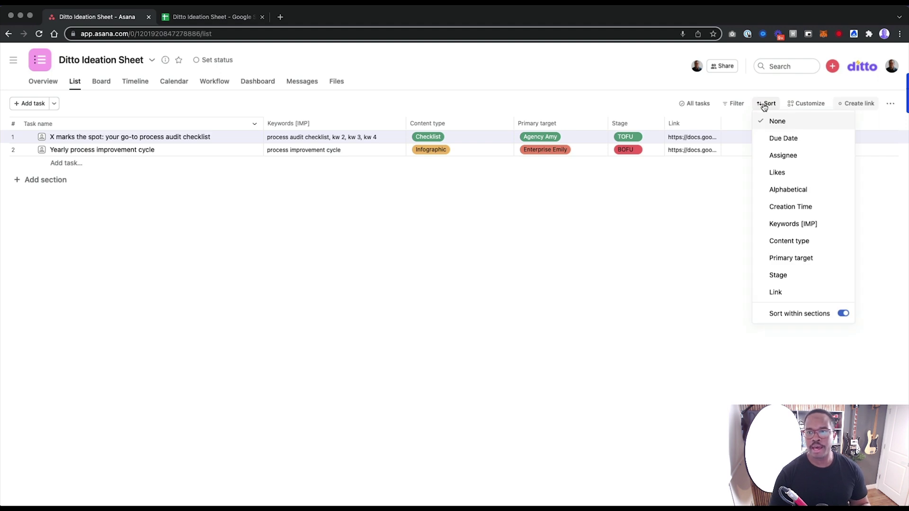
click(799, 244)
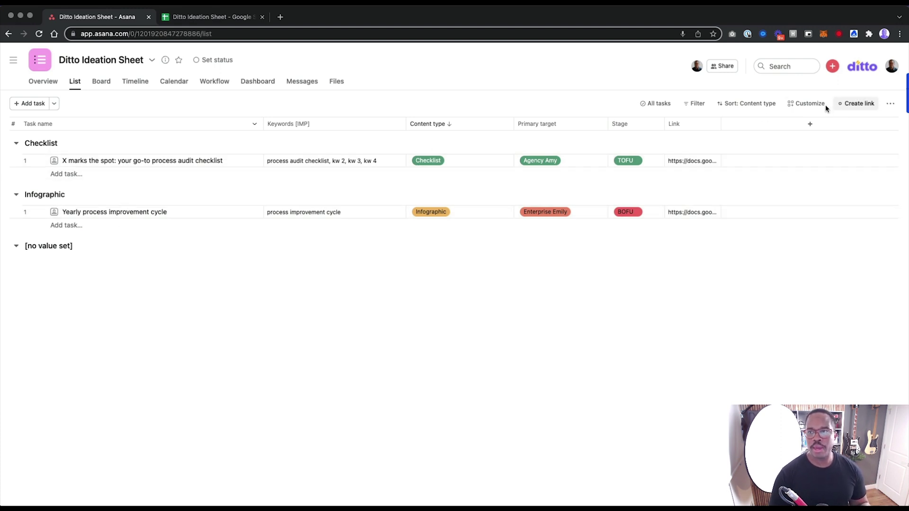
click(741, 104)
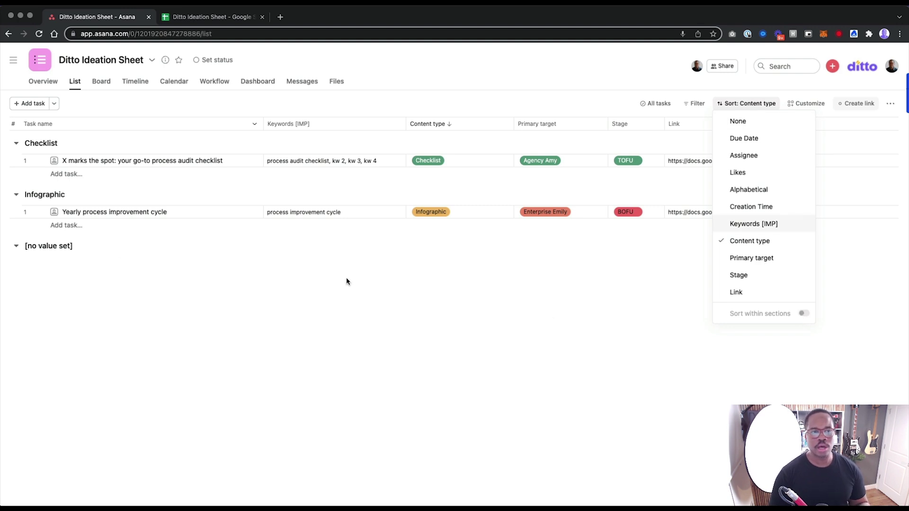
click(348, 315)
click(753, 105)
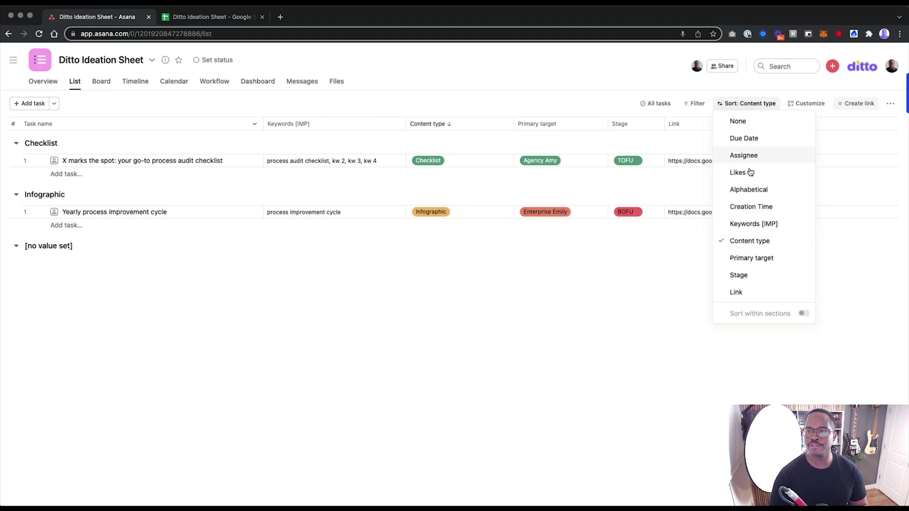
click(755, 142)
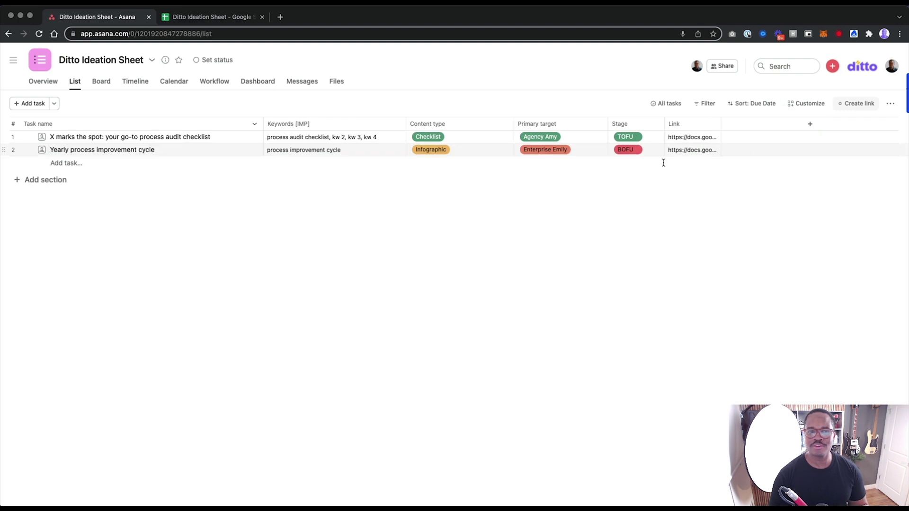
click(46, 183)
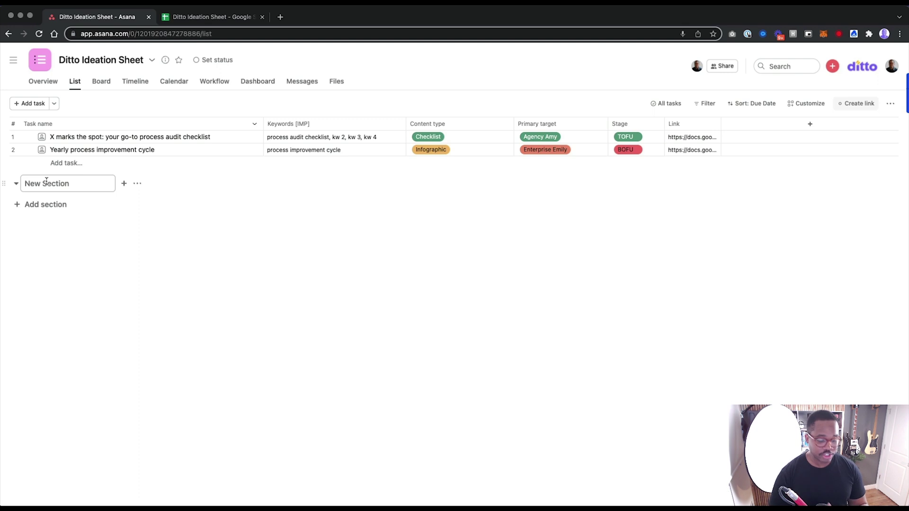
Create sections named Checklist, Infographic and Webinar.
text(Checklist)
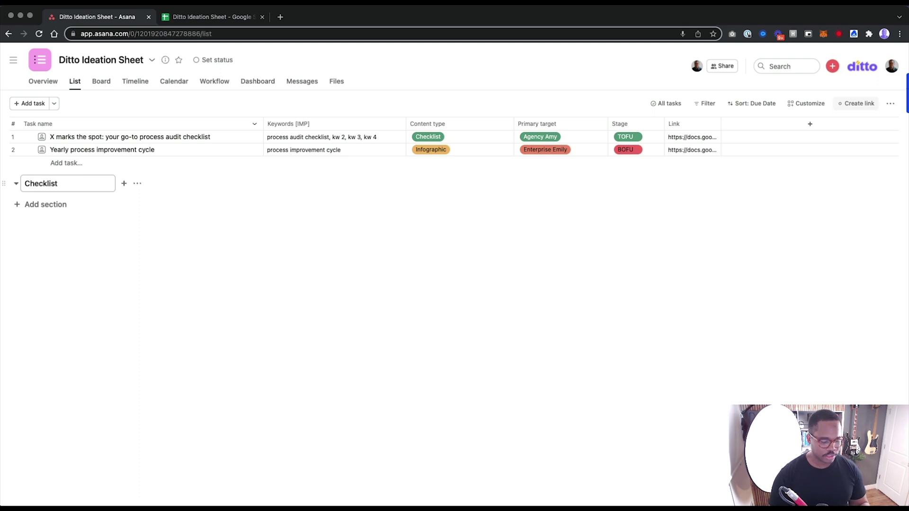
key(Return)
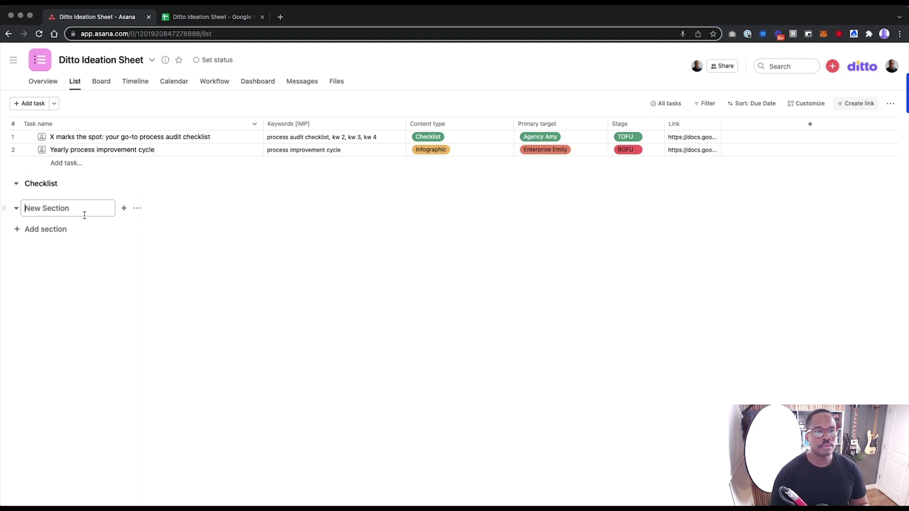
text(Infographic)
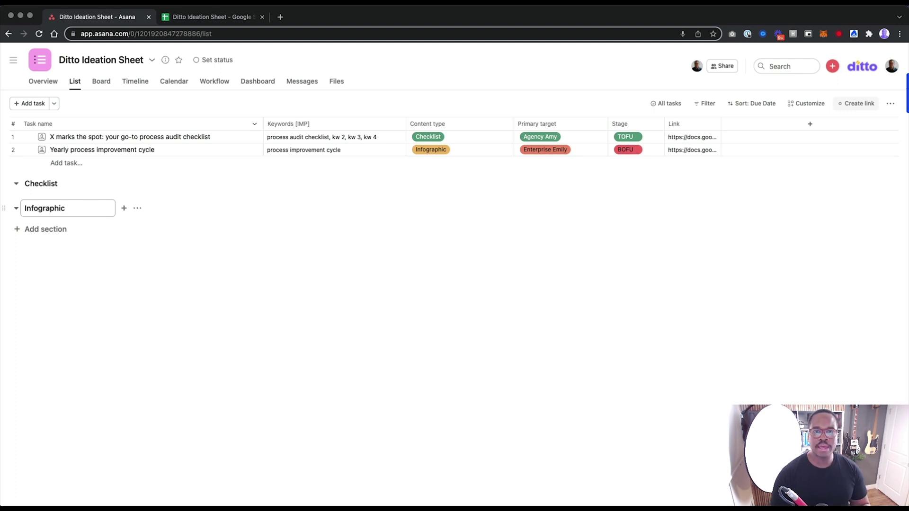
key(Return)
click(460, 150)
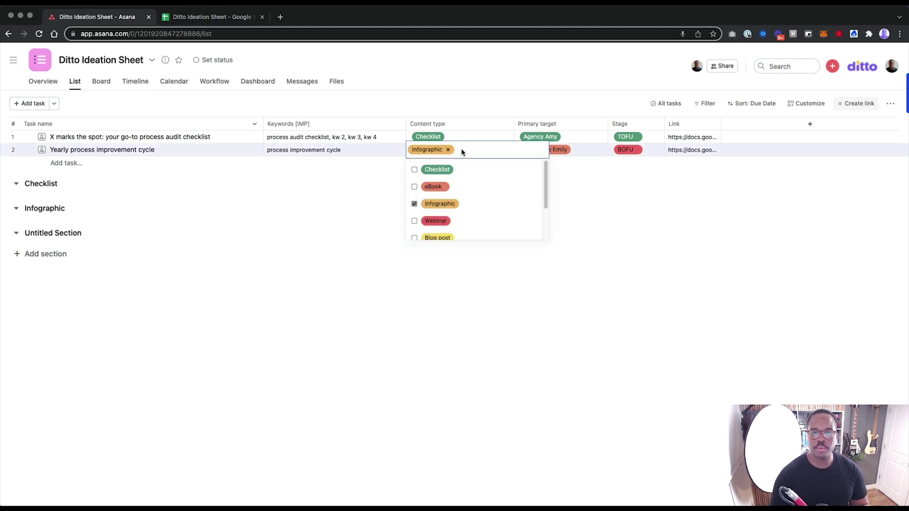
click(53, 233)
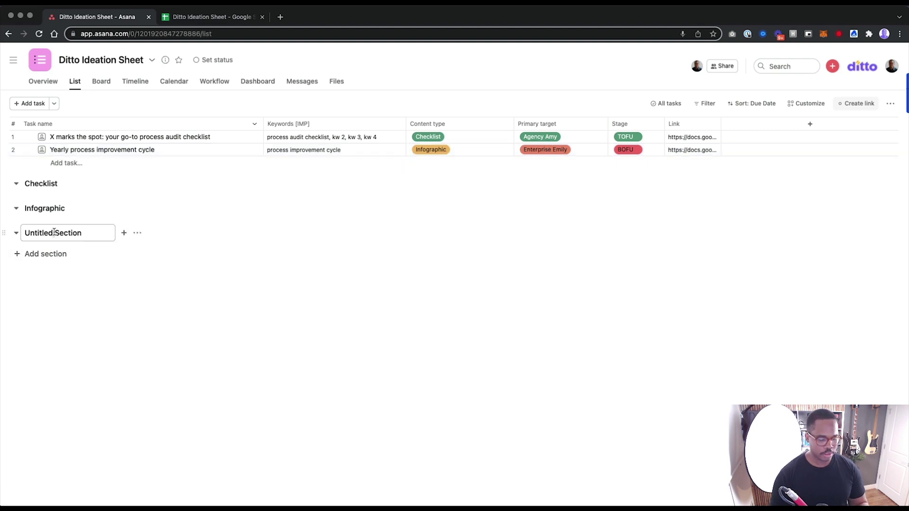
triple_click(54, 232)
text(Webinar)
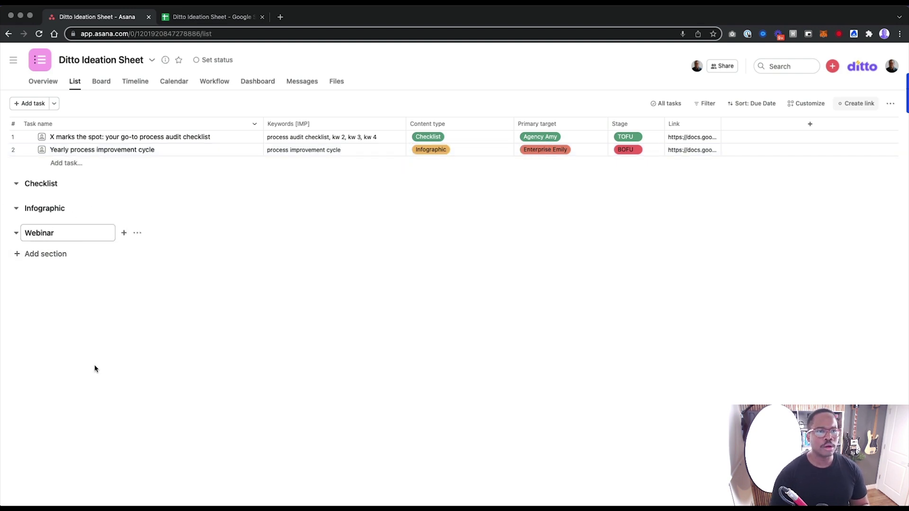
click(95, 368)
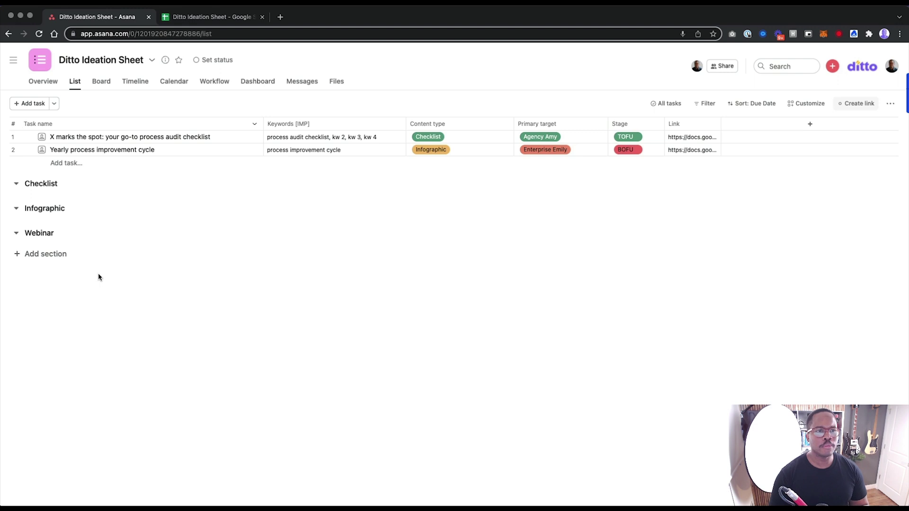
Move the process audit checklist task into Checklist and Yearly process improvement cycle into Infographic.
drag(7, 138, 29, 182)
drag(7, 138, 34, 228)
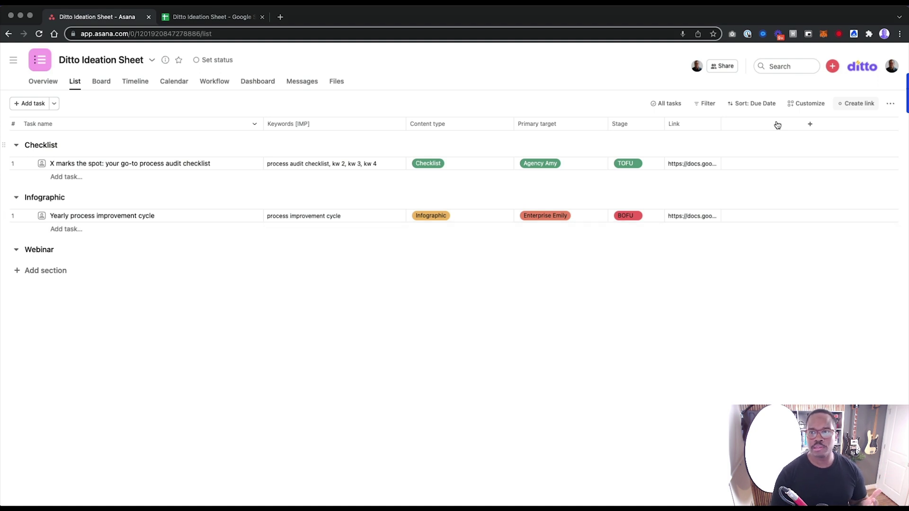
click(764, 103)
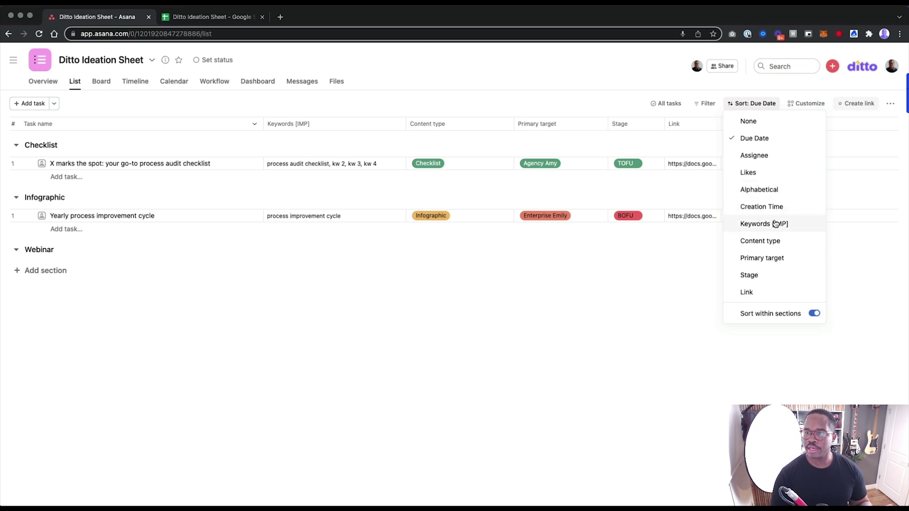
Change the list sort from Due Date to Content type, grouping each section's tasks by type.
click(772, 243)
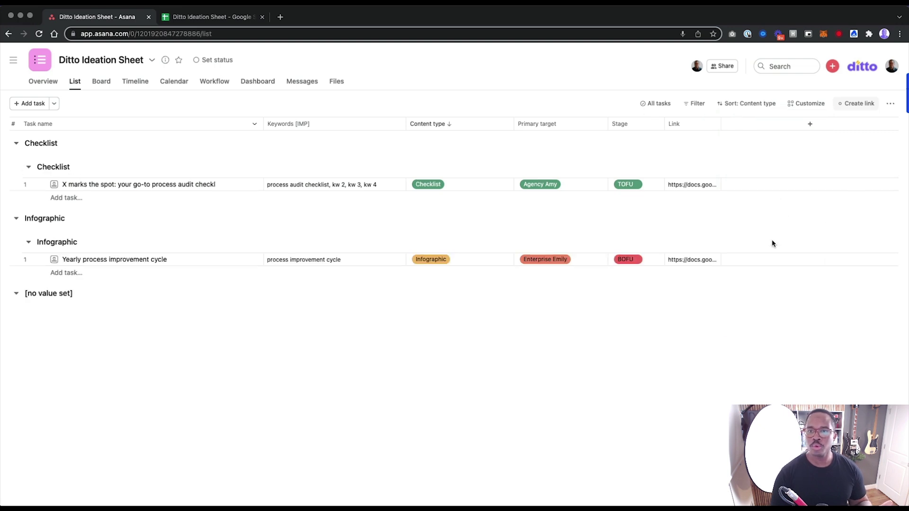
click(763, 102)
click(624, 349)
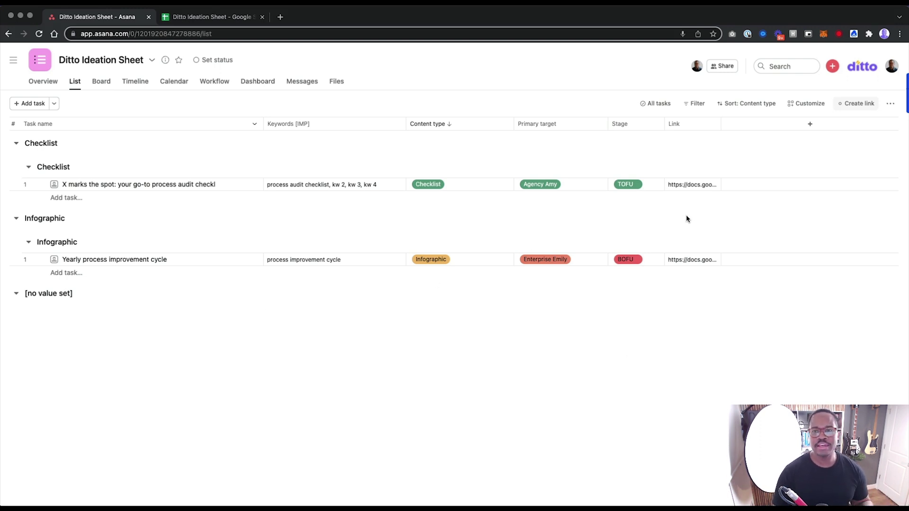
click(214, 18)
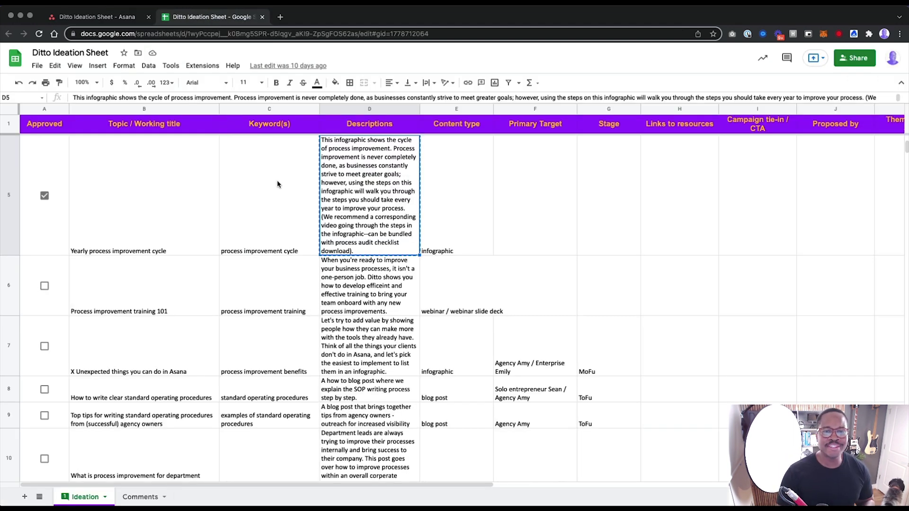
click(95, 17)
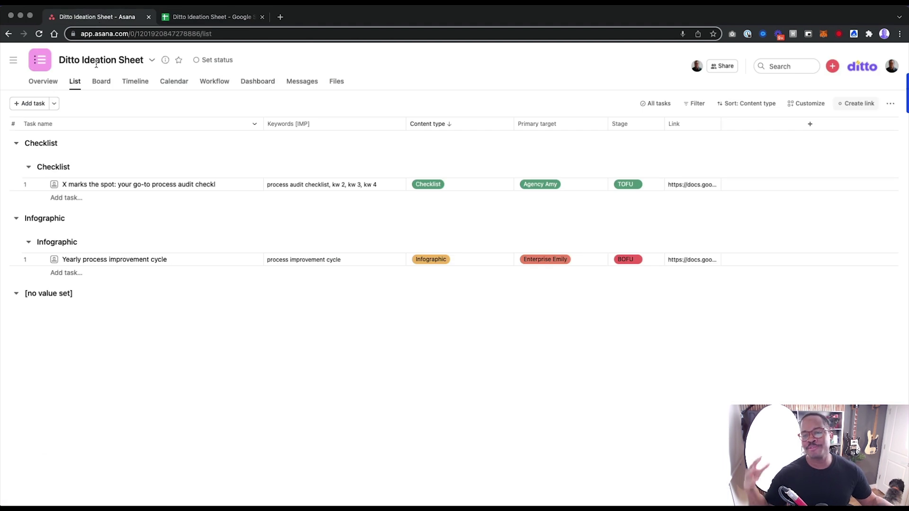